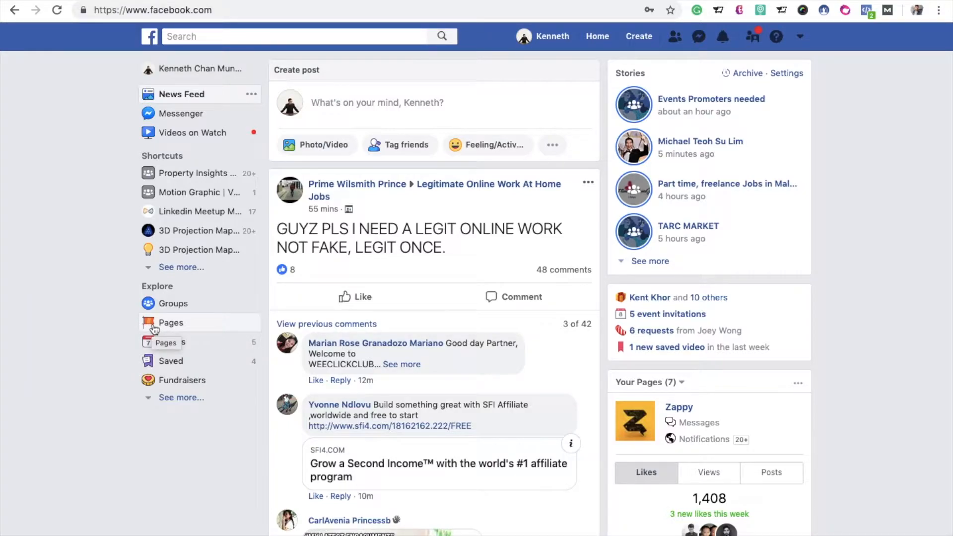
Step: Start a new Community or public figure page and enter the first name as its page name
left_click(171, 326)
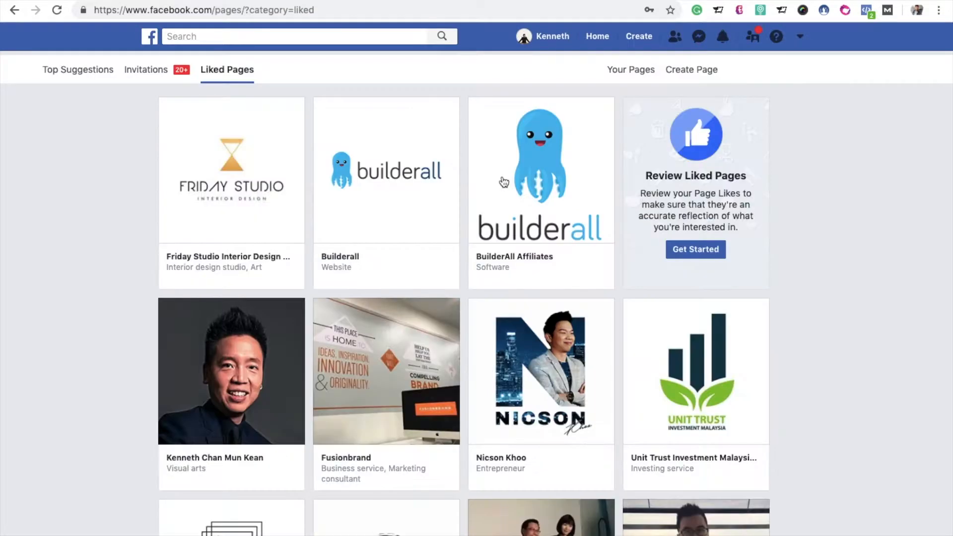
left_click(705, 75)
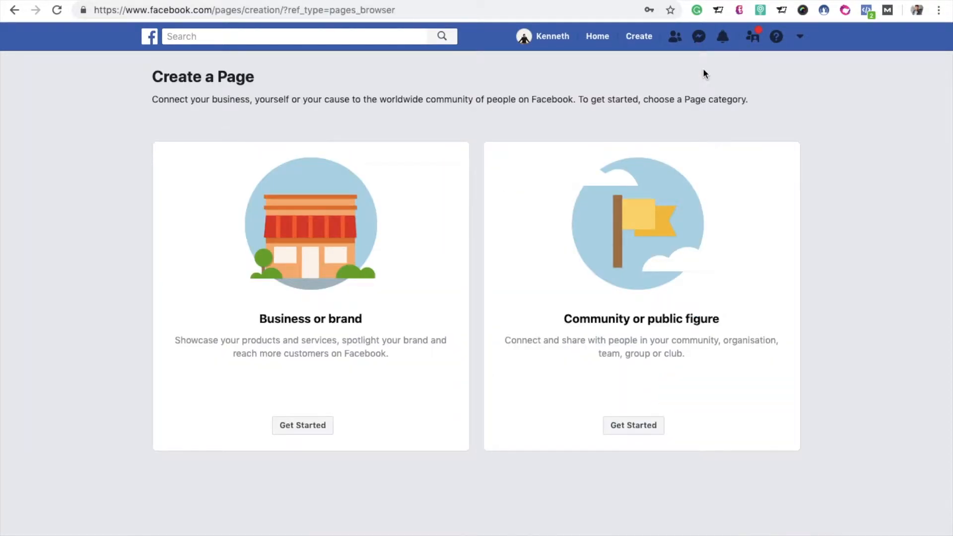
left_click(634, 426)
left_click(578, 232)
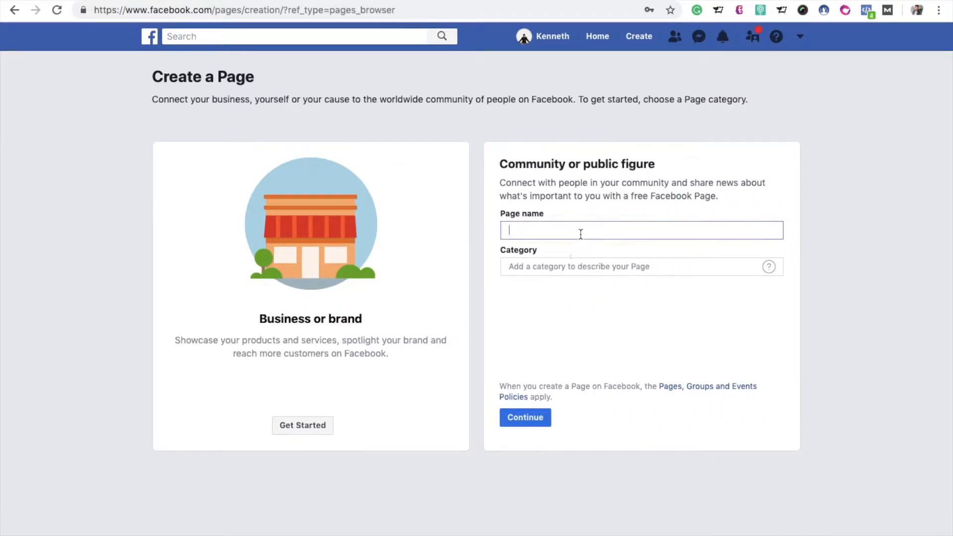
type("Kenneth")
Step: Search the page categories for marketing, choose Shopping district, and continue
left_click(571, 267)
type("marke")
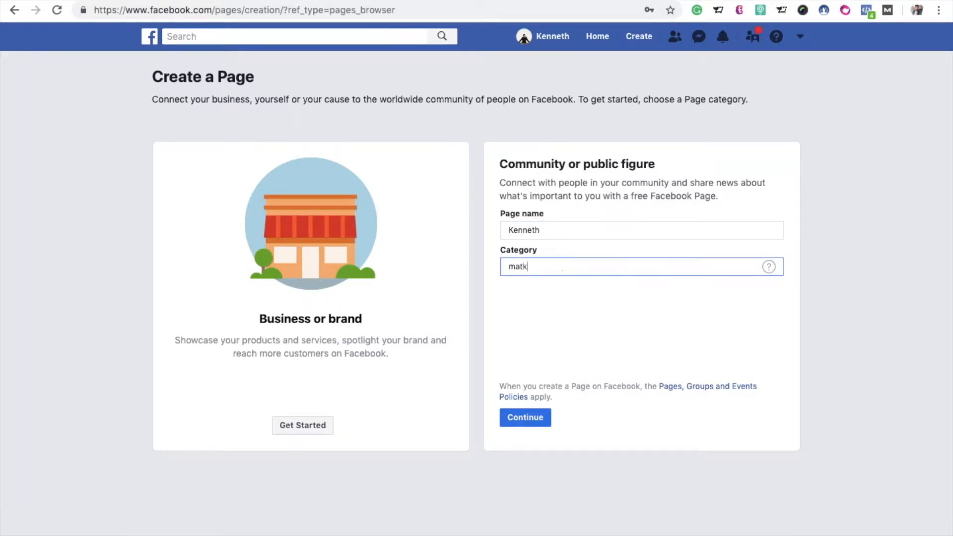
key("BackSpace")
key("BackSpace")
key("BackSpace")
type("r")
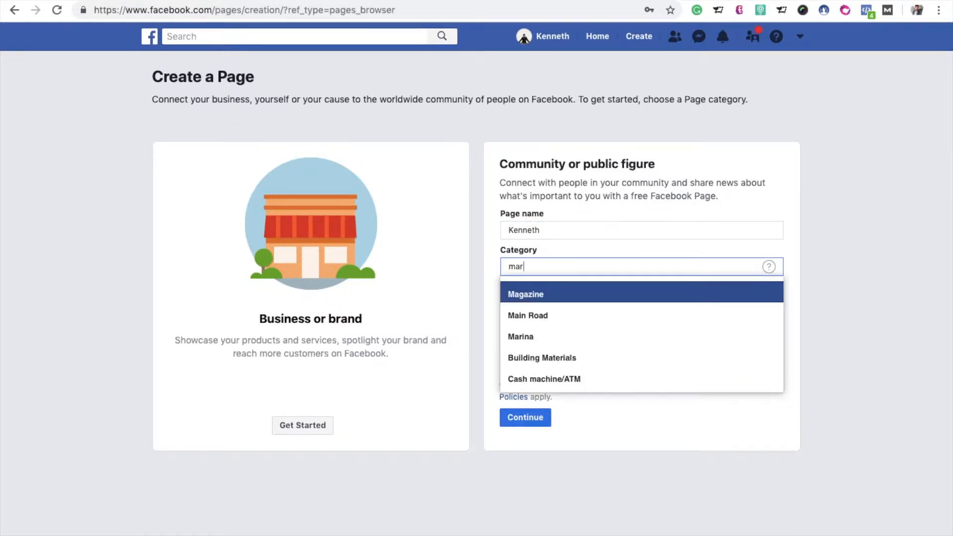
scroll(545, 393, "down", 2)
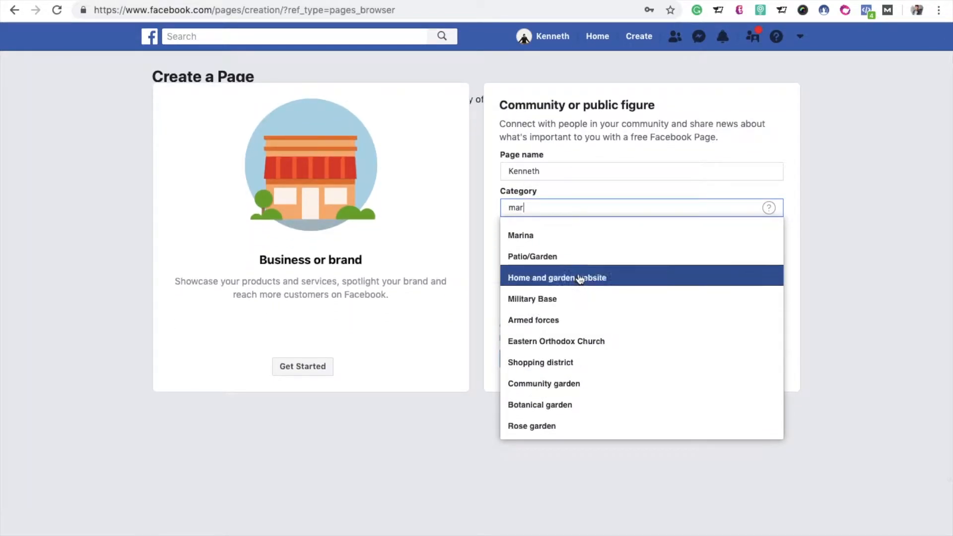
scroll(577, 322, "down", 1)
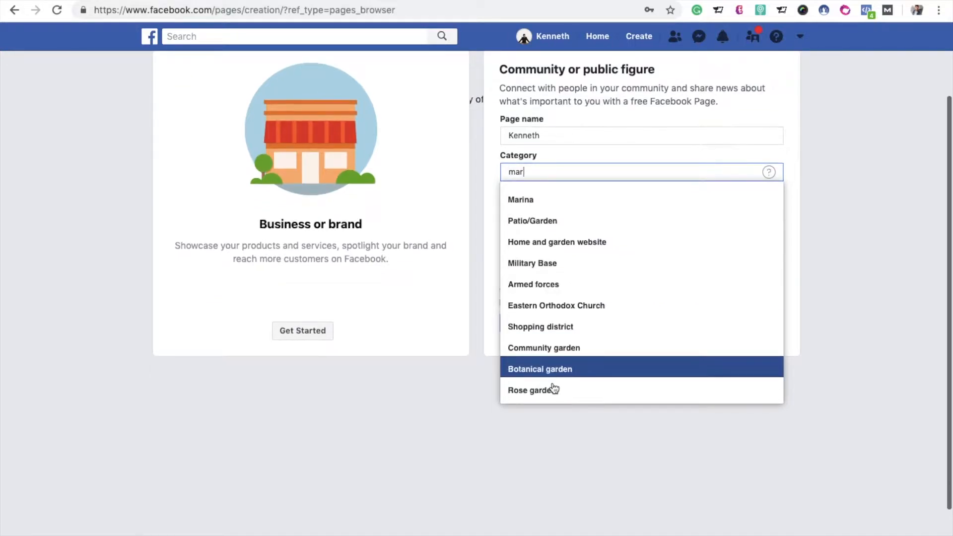
type("ke")
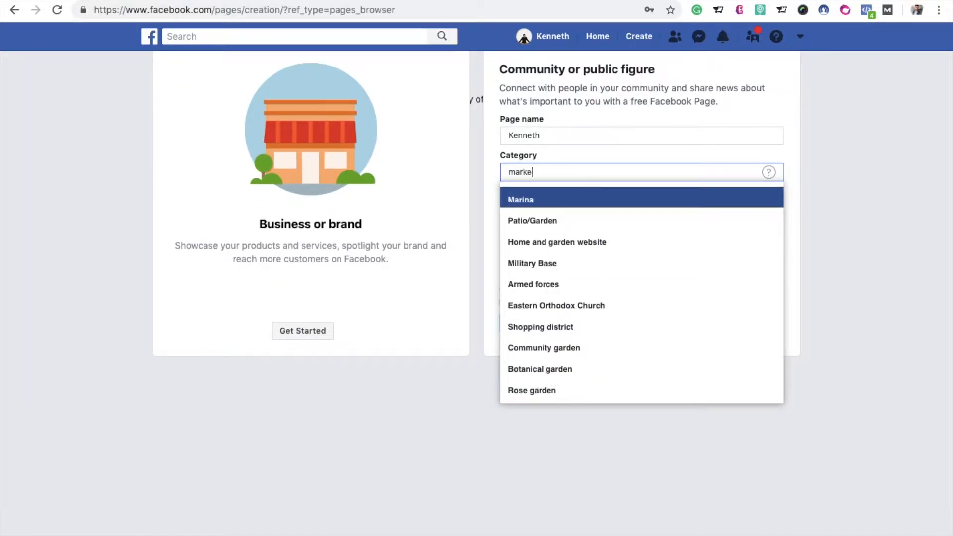
type("ting")
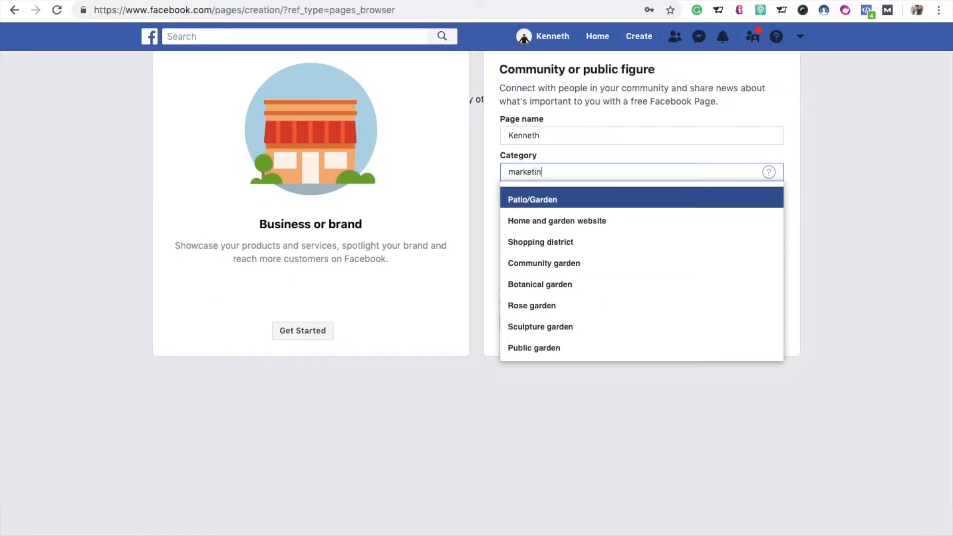
double_click(590, 168)
left_click(521, 324)
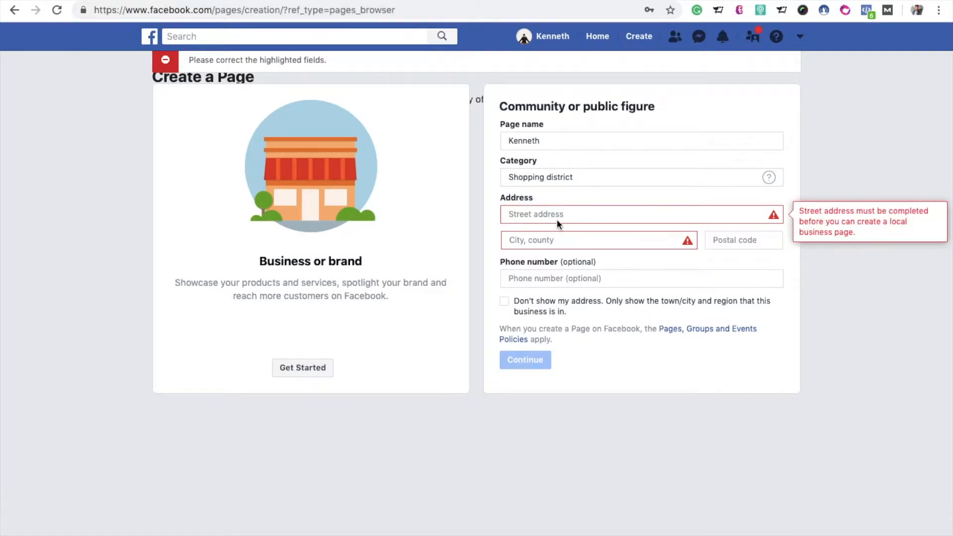
Step: Fill in the page's street address and choose India Arie as the city
left_click(562, 212)
type("sjdeoifhoferpo")
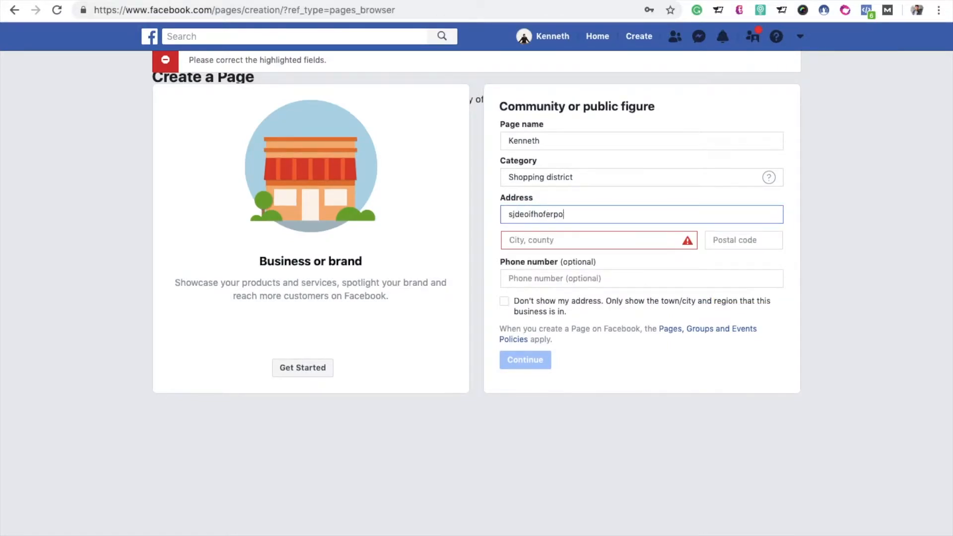
left_click(612, 246)
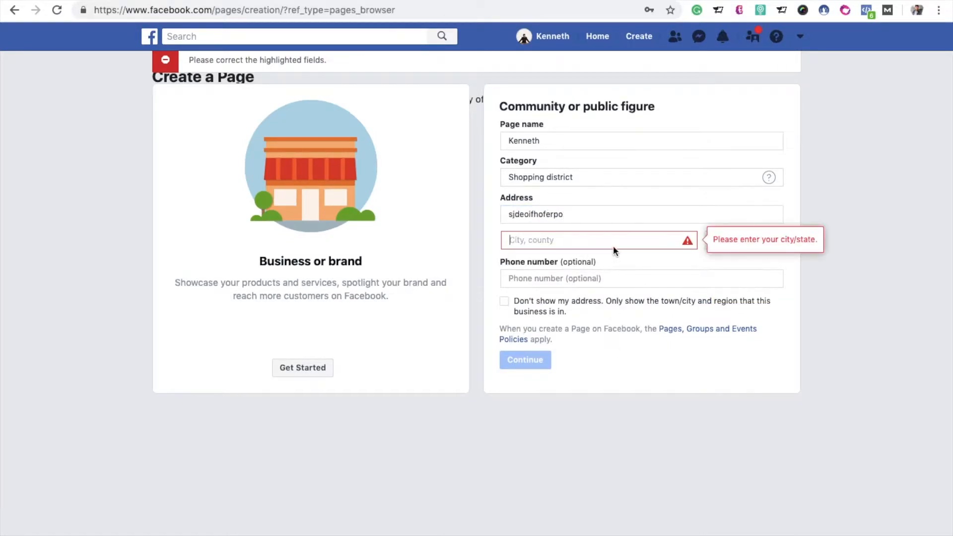
type("india")
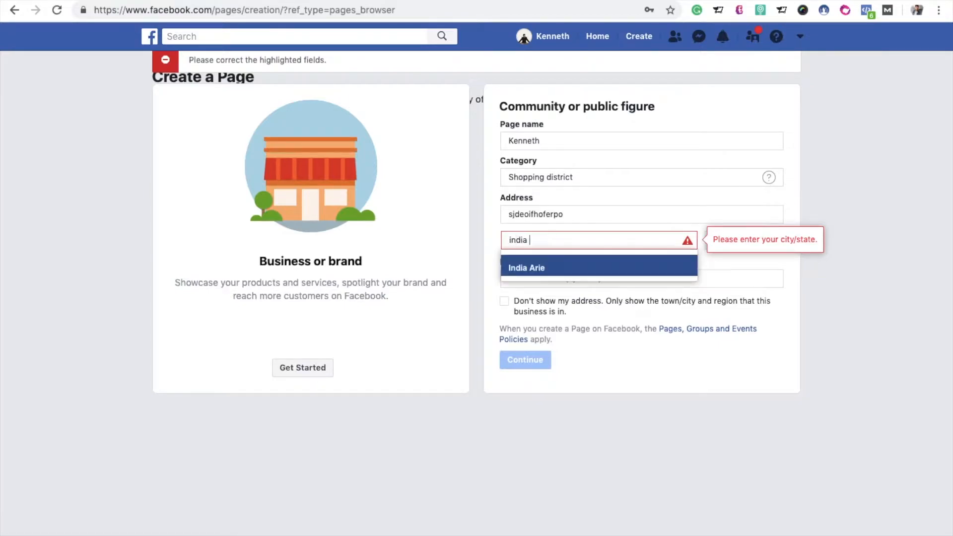
left_click(734, 261)
Step: Enter the postal code, set the page to show only the town and region, and submit the form
left_click(738, 199)
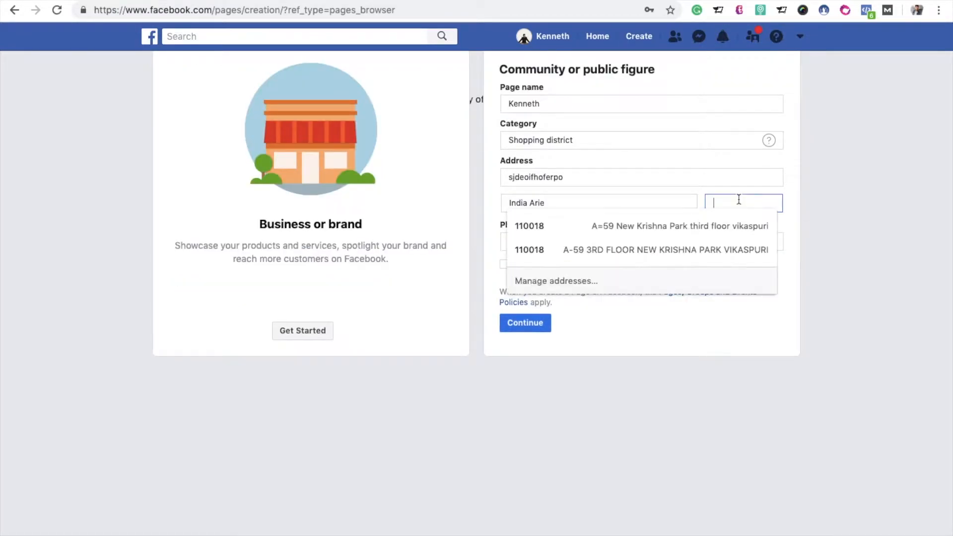
type("11018")
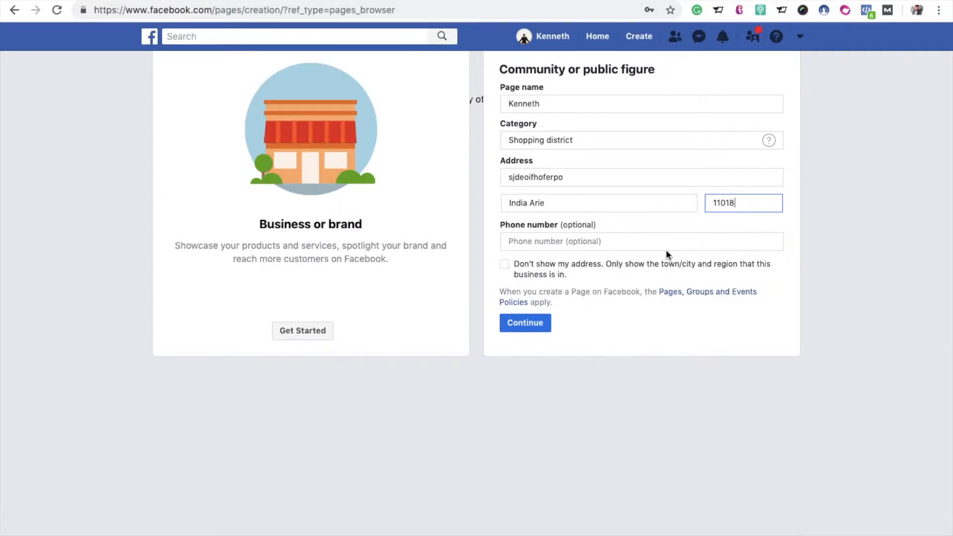
left_click(504, 264)
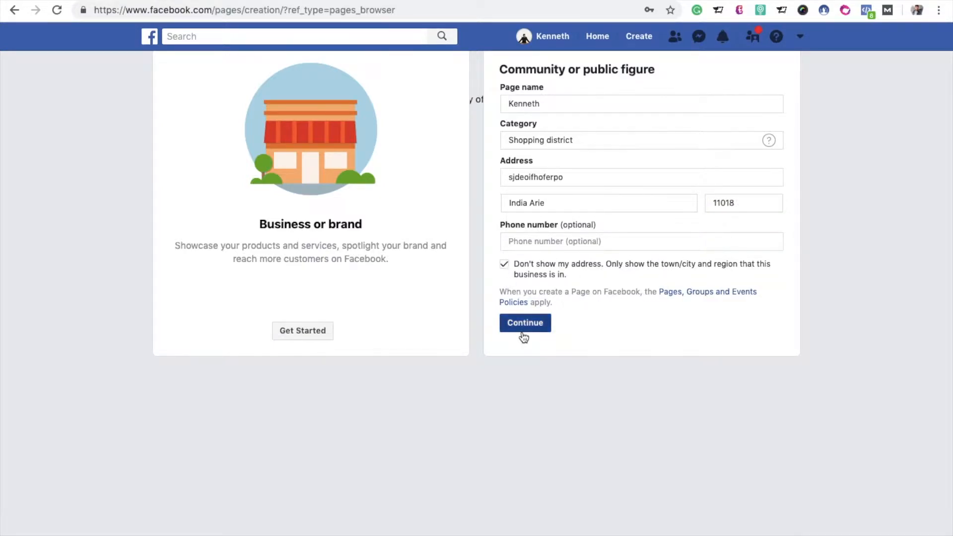
left_click(524, 331)
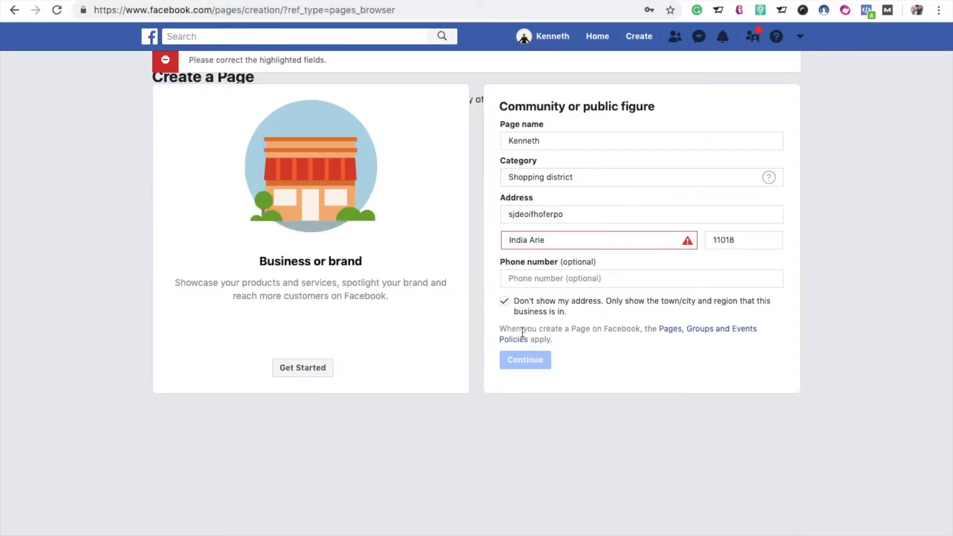
Step: Replace the city with New Delhi and submit the page details
triple_click(561, 242)
key("BackSpace")
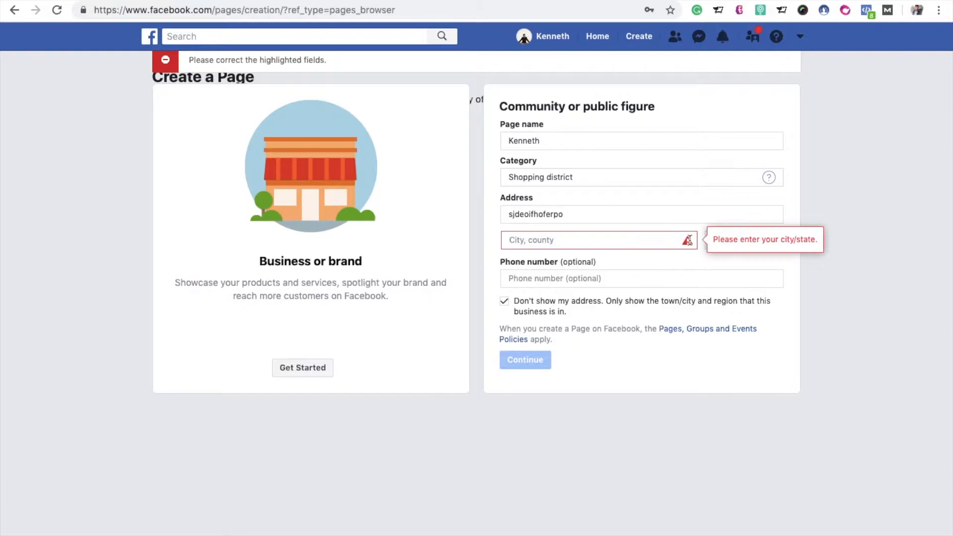
left_click(654, 242)
type("delhi ind iddia")
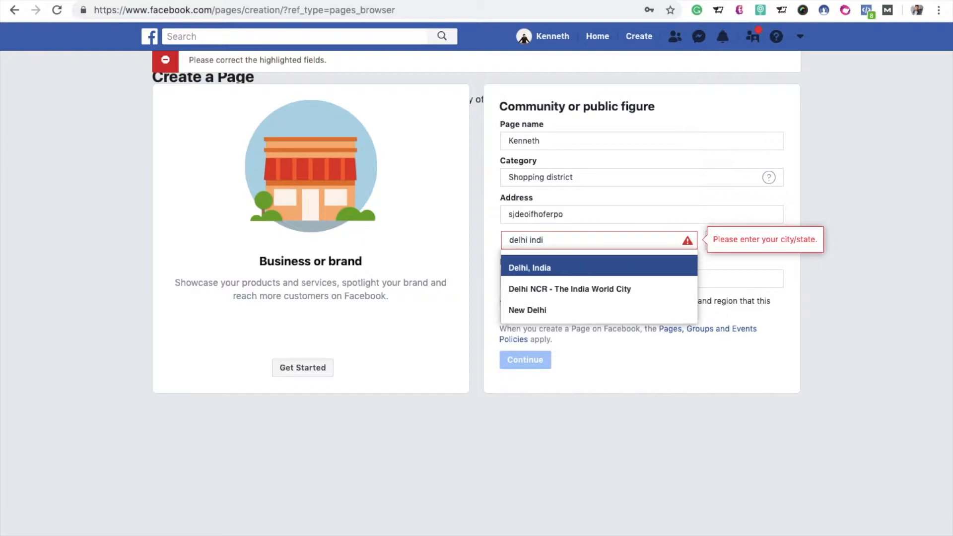
left_click(678, 287)
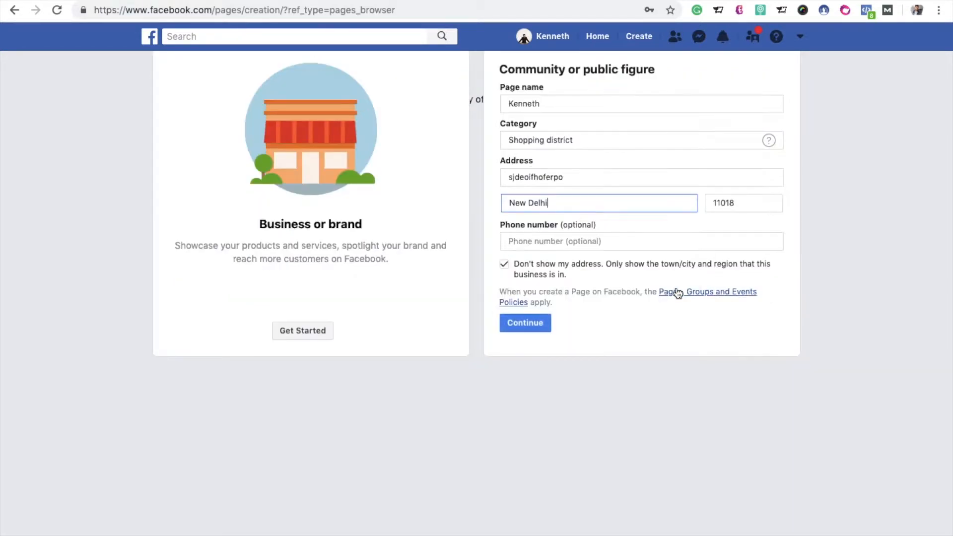
left_click(538, 322)
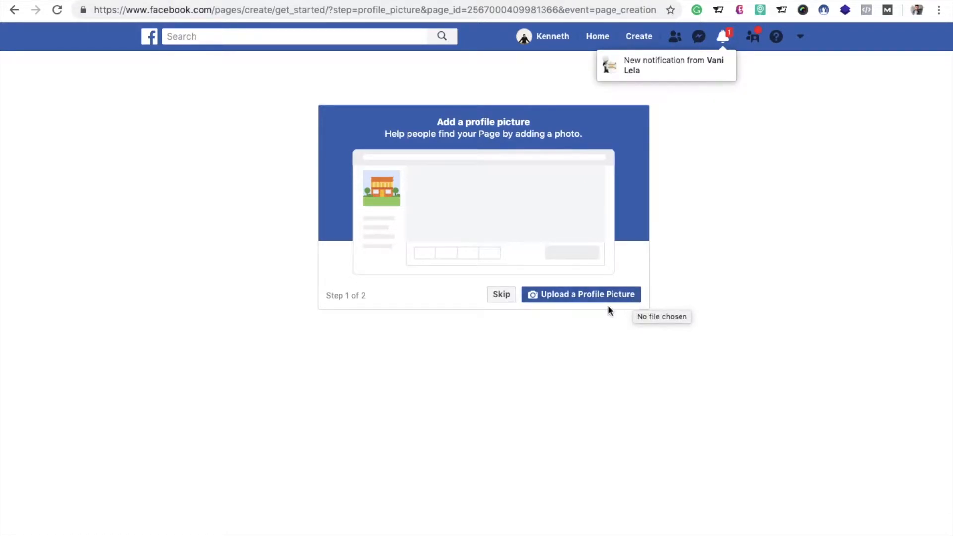
Step: Skip adding a profile picture and a cover photo to the new page
left_click(500, 295)
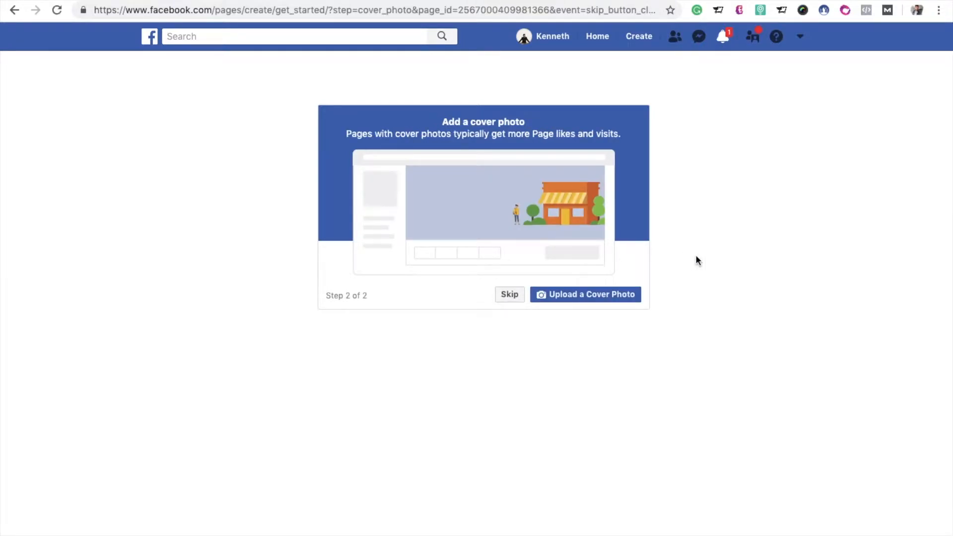
left_click(511, 297)
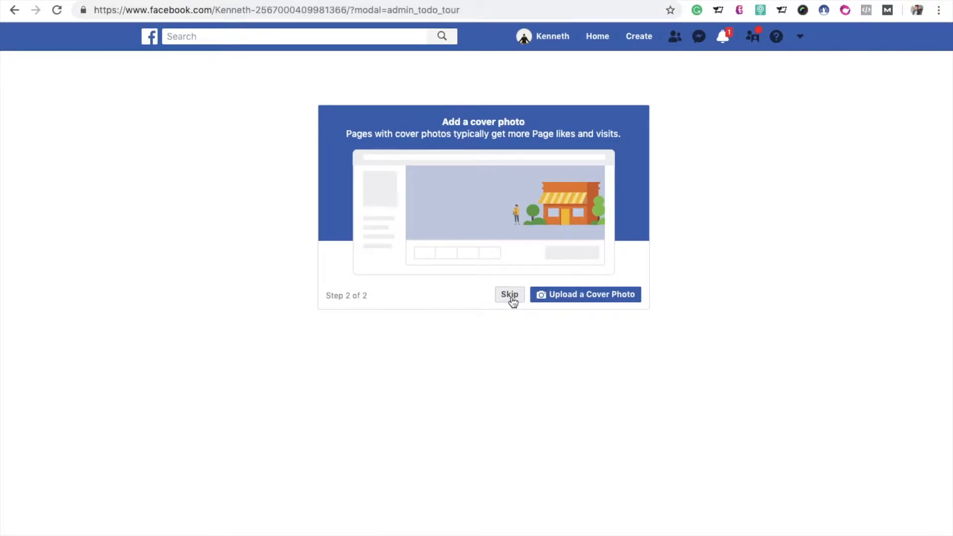
left_click(510, 296)
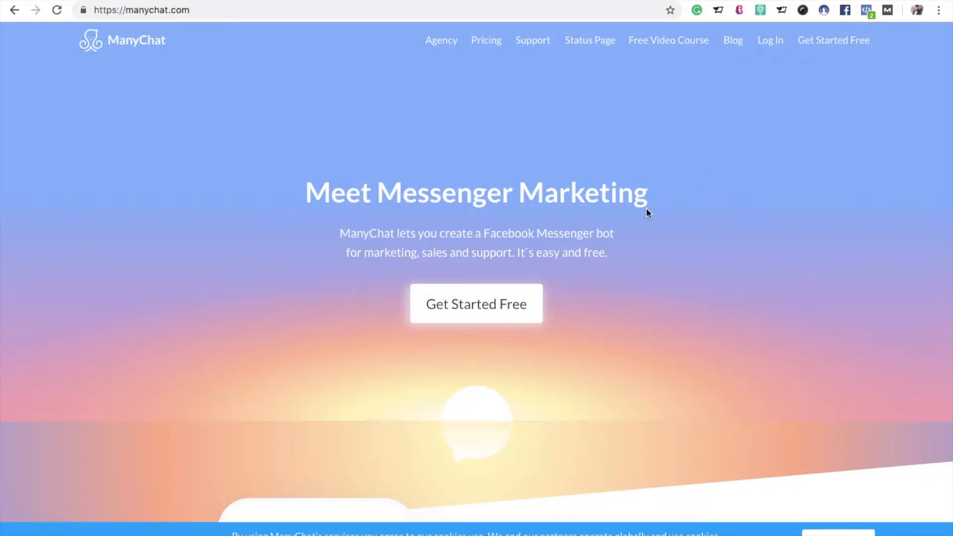
Step: On the ManyChat site, start for free, accept the terms and privacy policy, and sign in with Facebook
left_click(516, 313)
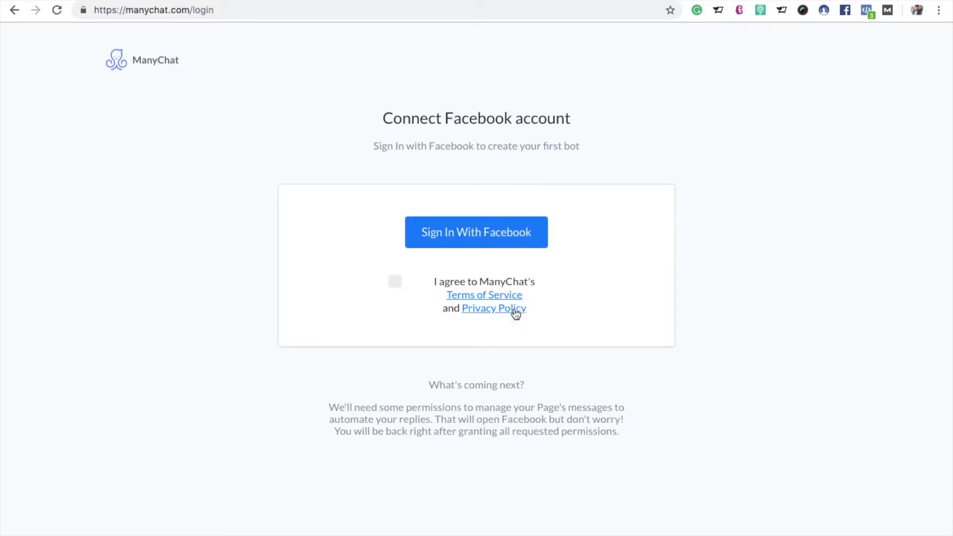
left_click(395, 282)
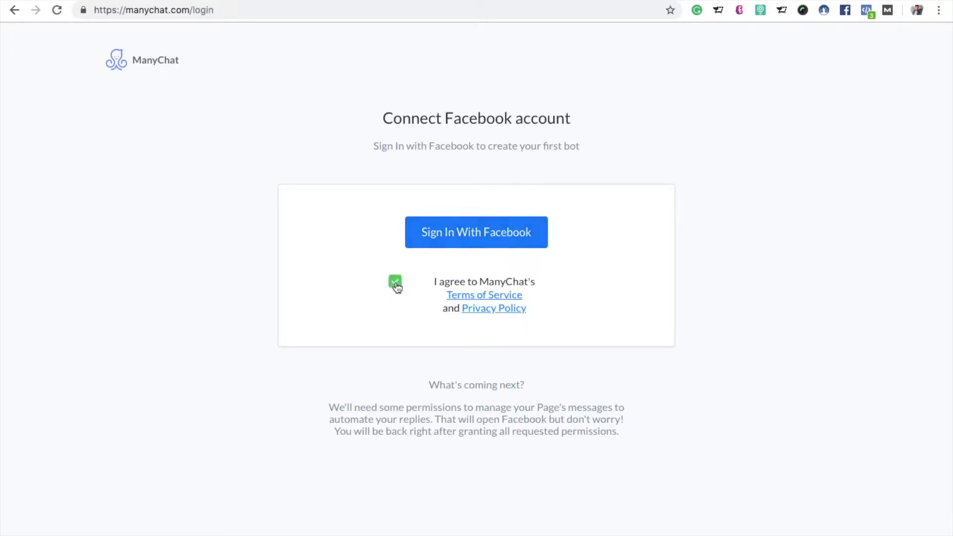
left_click(478, 245)
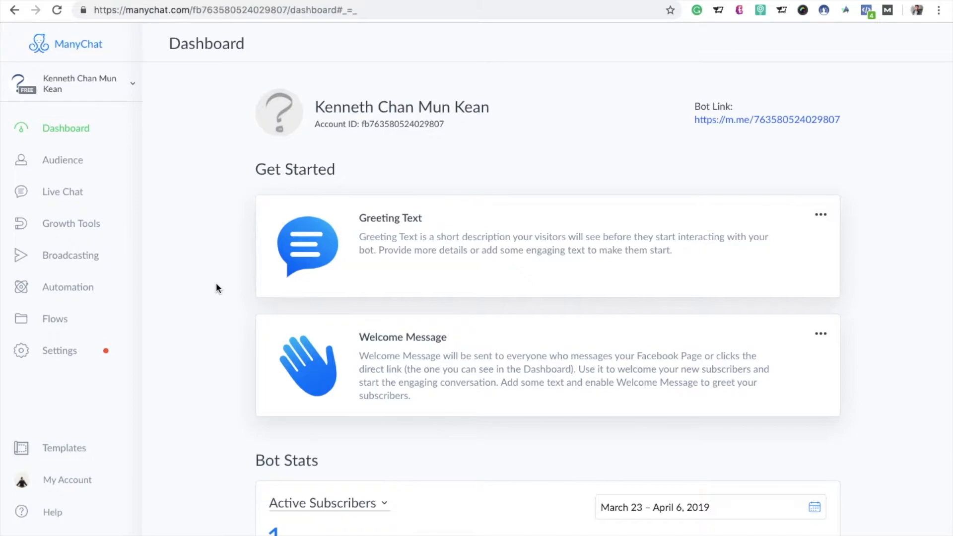
Step: Delete the draft widget Growth Tool #9 from the growth tools
left_click(99, 239)
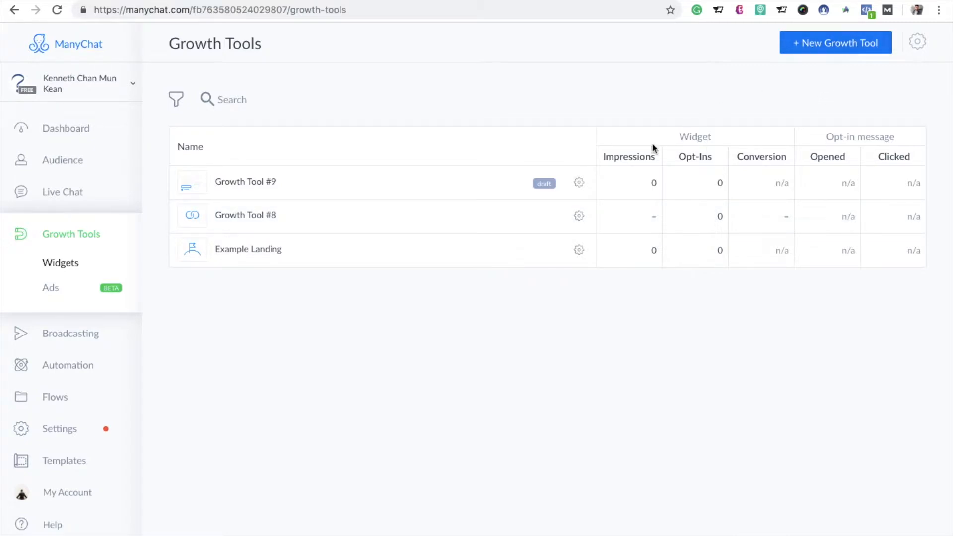
left_click(579, 183)
left_click(542, 260)
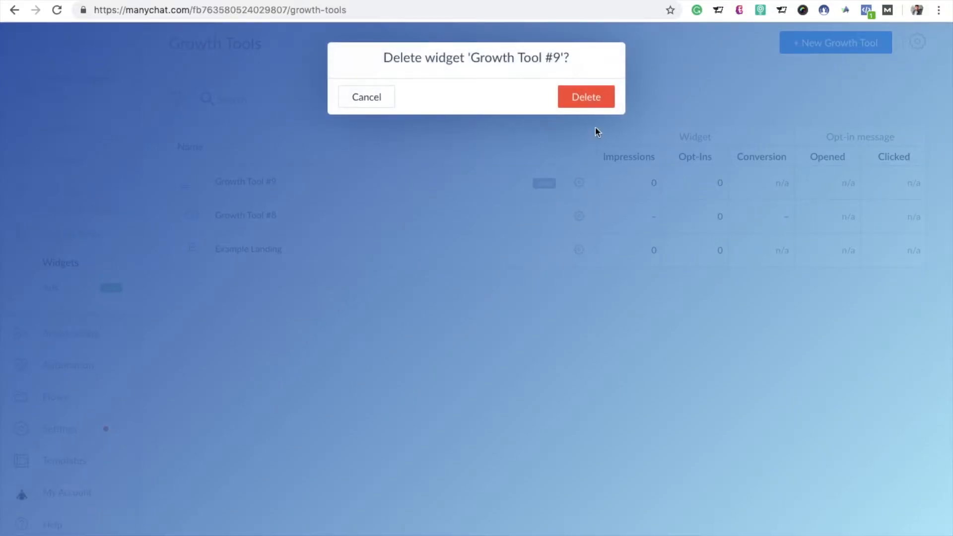
left_click(598, 101)
Step: Create a new Button growth tool with the button text Get Started and proceed past its initial state
left_click(825, 43)
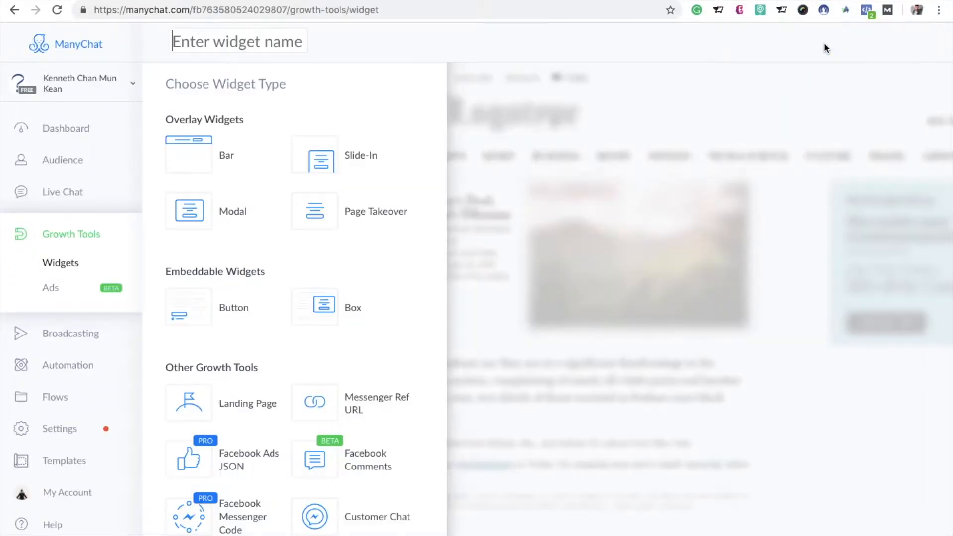
left_click(181, 314)
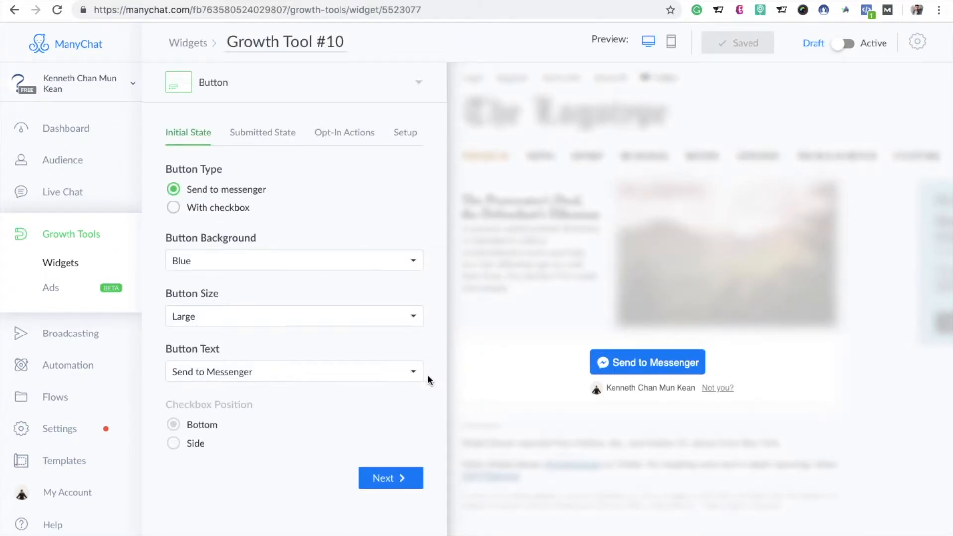
left_click(412, 374)
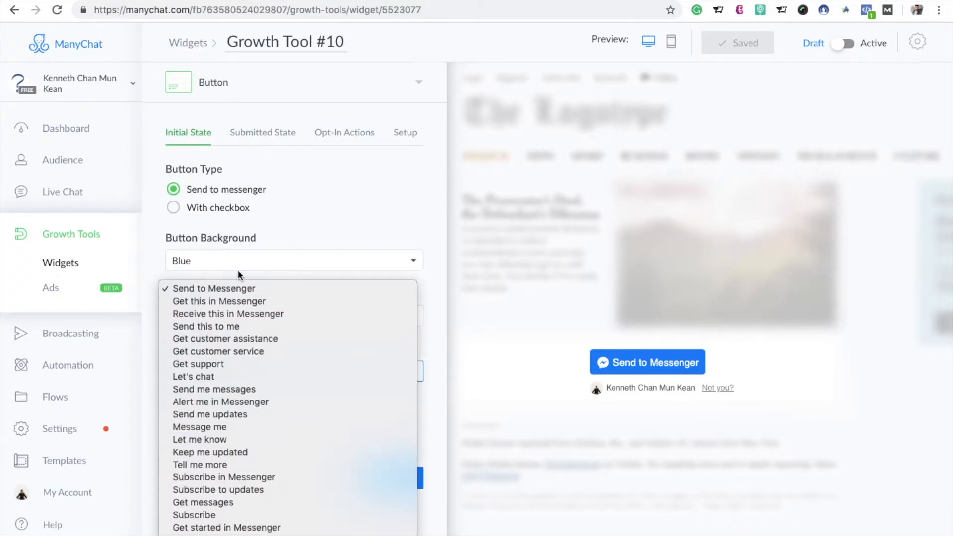
left_click(207, 535)
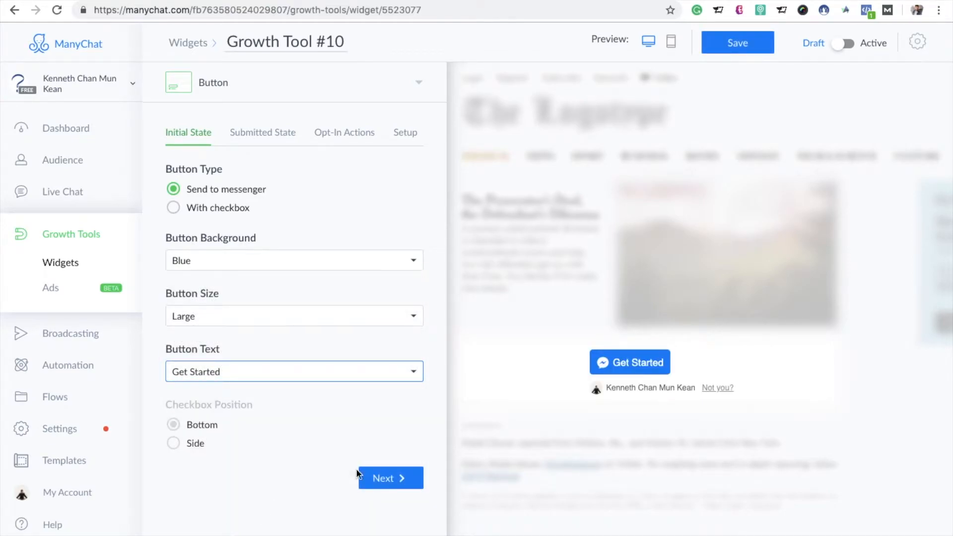
left_click(383, 477)
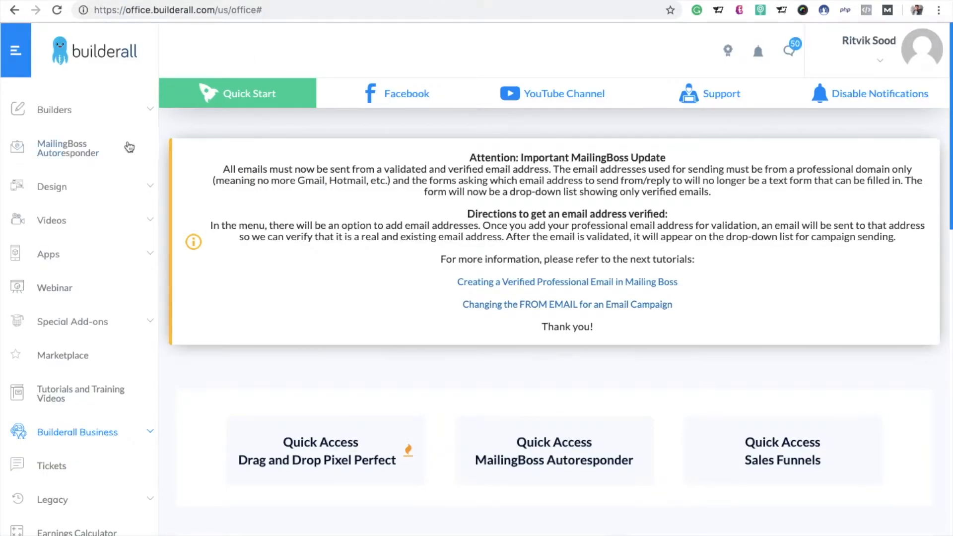
Step: In Builderall, open the list of sites made with the Drag and Drop Pixel Perfect builder
left_click(150, 112)
left_click(146, 152)
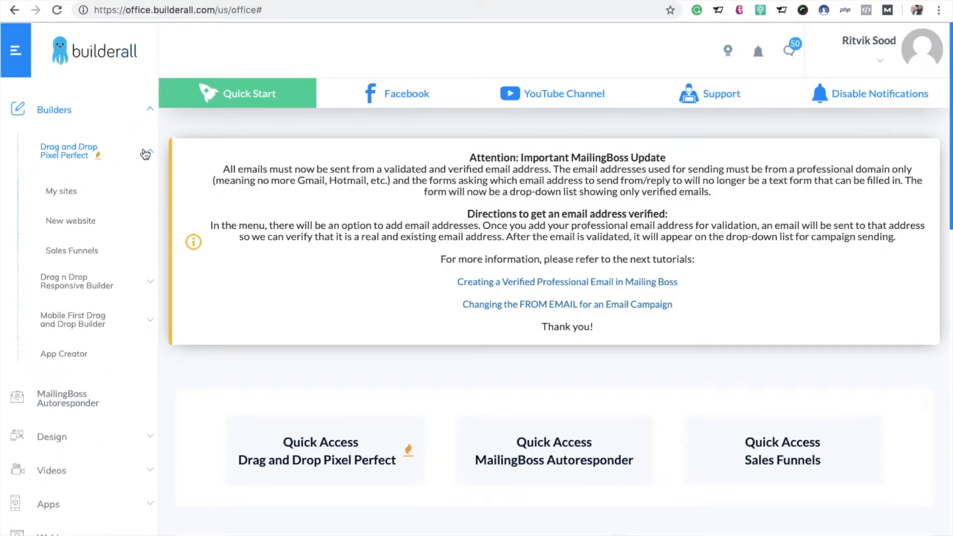
left_click(72, 195)
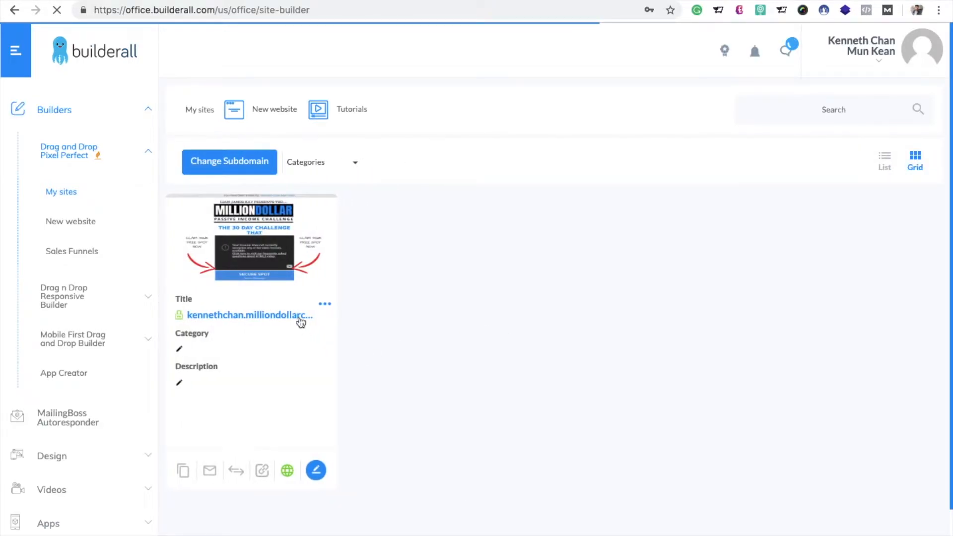
Step: Copy the listed Builderall site's address and open its /secured-place page in a new browser tab
right_click(299, 316)
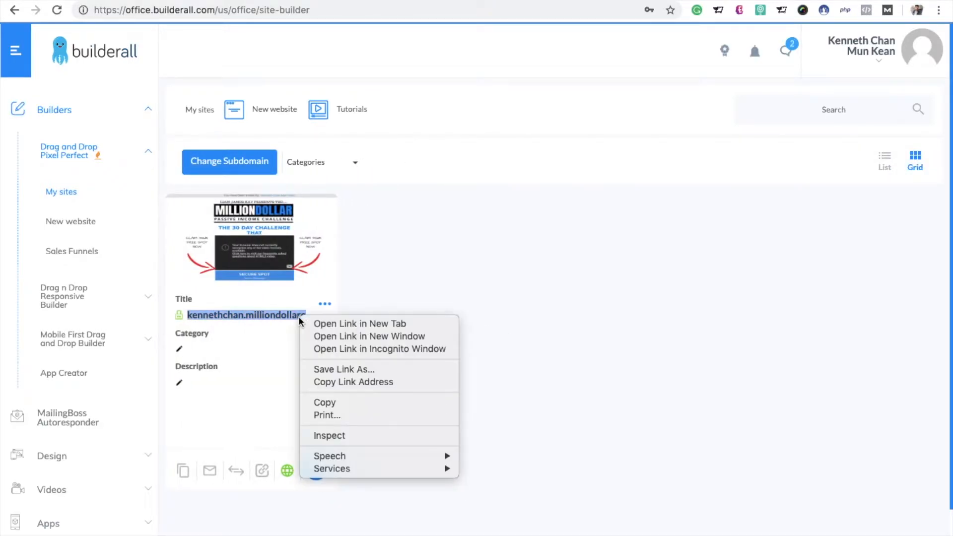
left_click(321, 402)
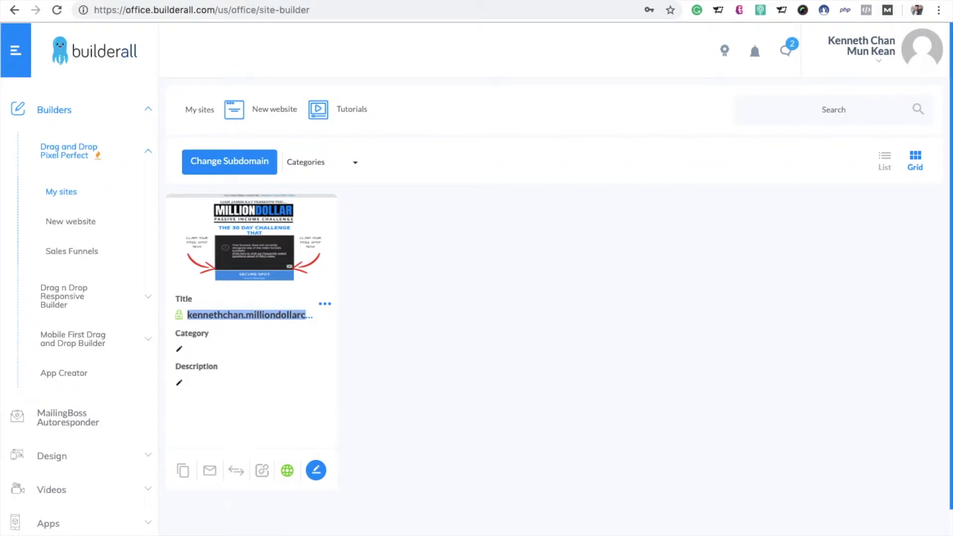
key("ctrl+t")
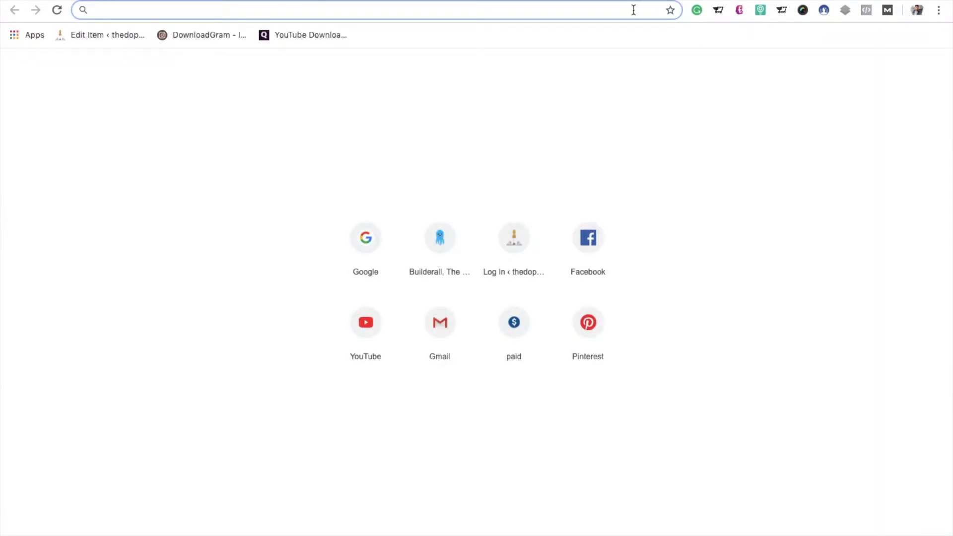
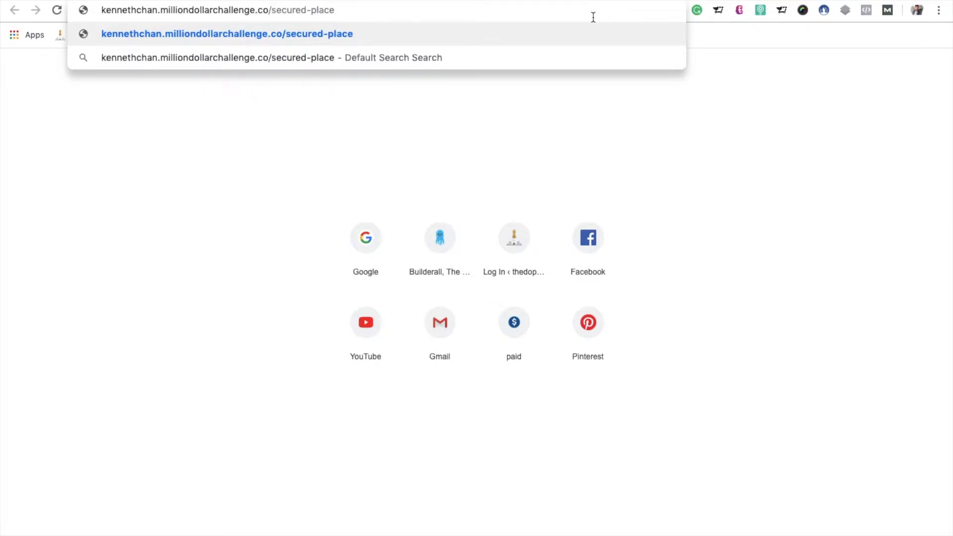
key("Return")
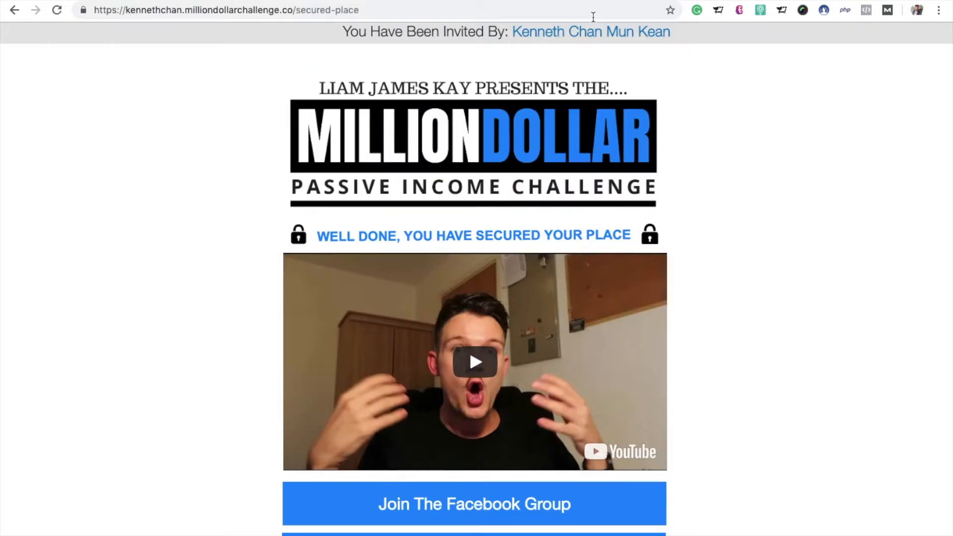
Step: In ManyChat, enable Redirect to URL for the submitted state with the secured-place page's address, and proceed to the opt-in actions
left_click(424, 9)
key("ctrl+c")
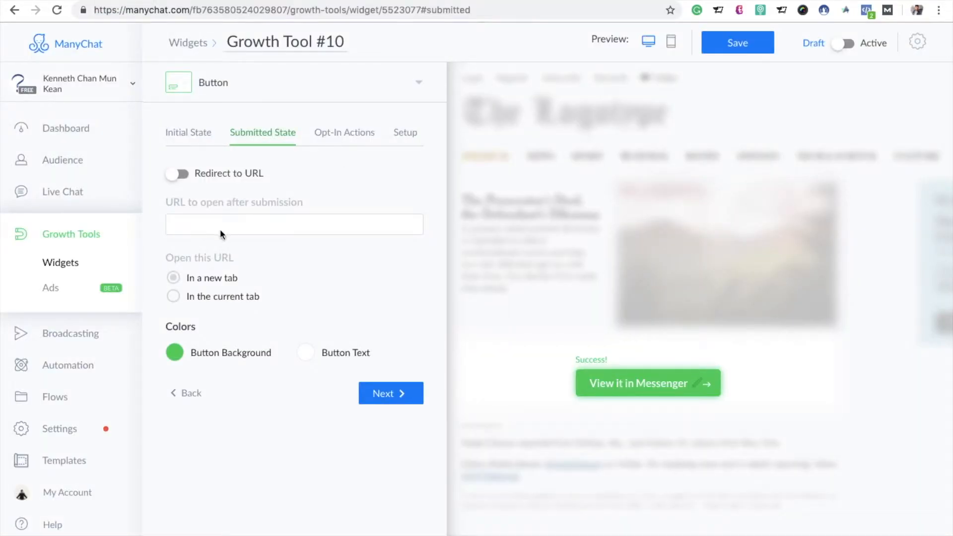
left_click(179, 173)
left_click(239, 227)
key("ctrl+v")
left_click(386, 333)
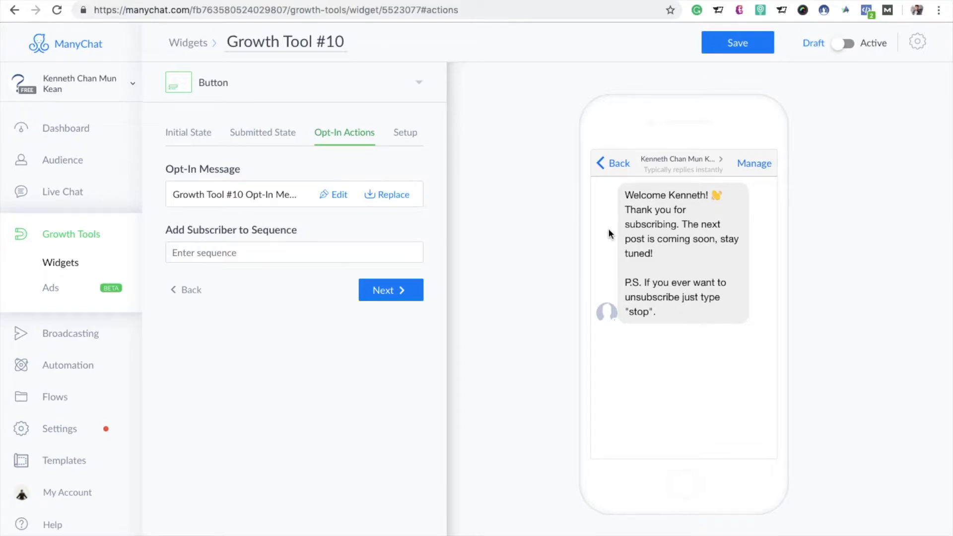
Step: Save Growth Tool #10 and open its opt-in message for editing
left_click(334, 195)
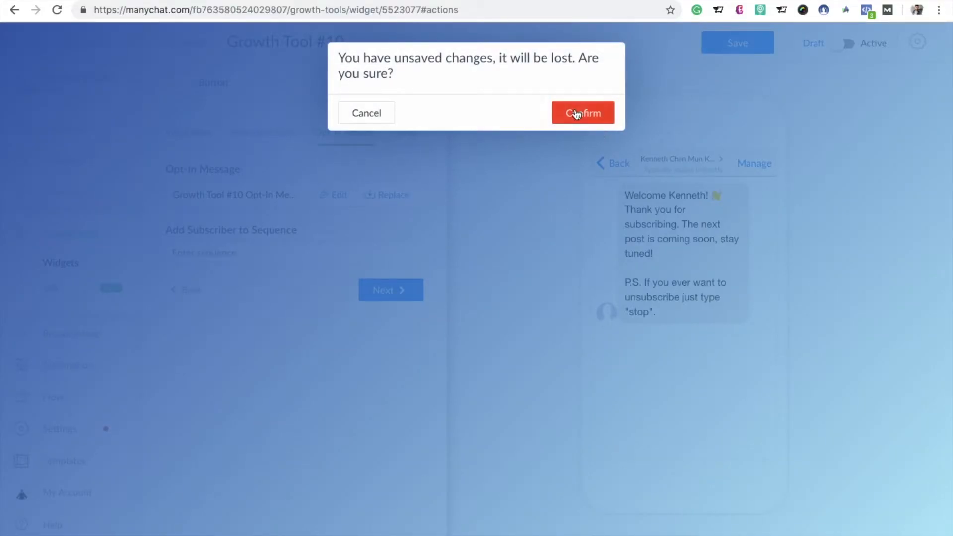
left_click(380, 118)
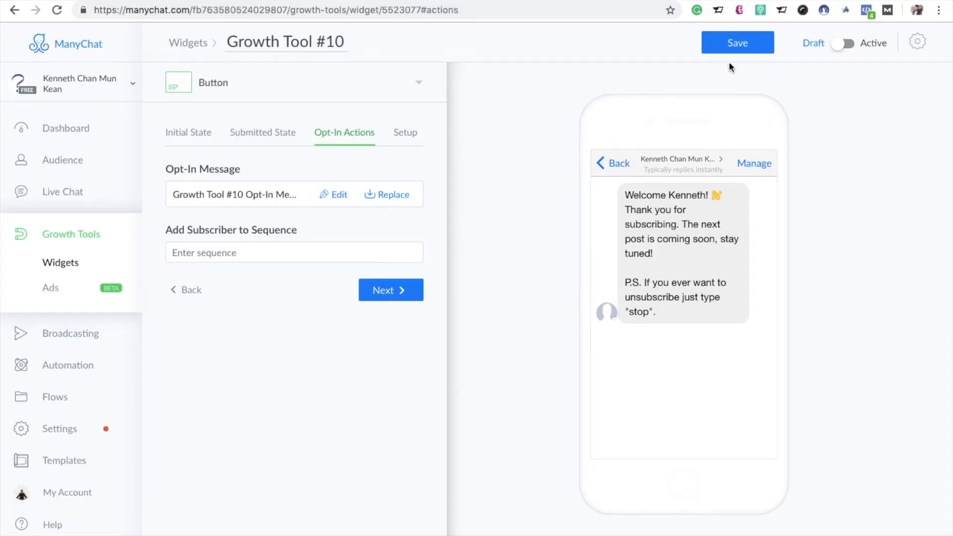
left_click(746, 45)
left_click(333, 198)
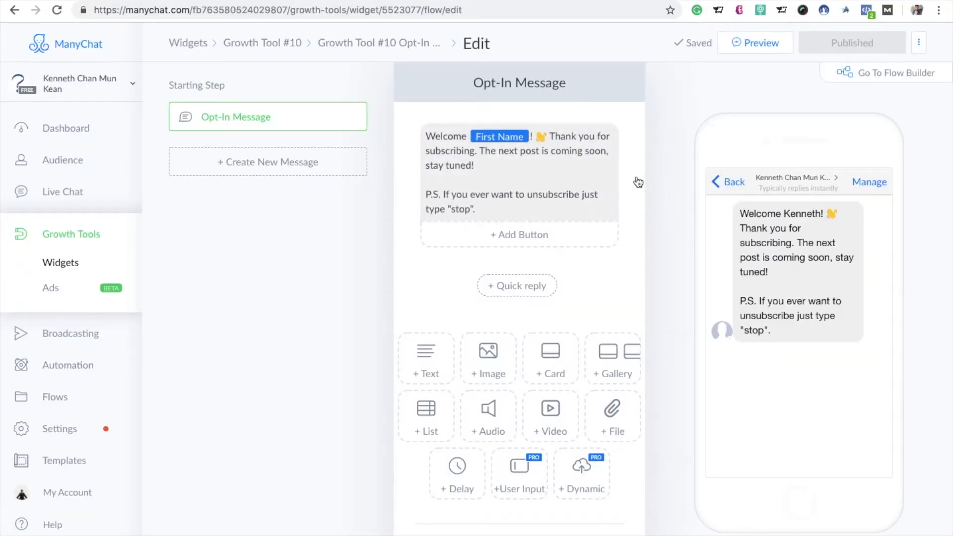
Step: Clear the default welcome text from the opt-in message
left_click(604, 167)
key("super+a")
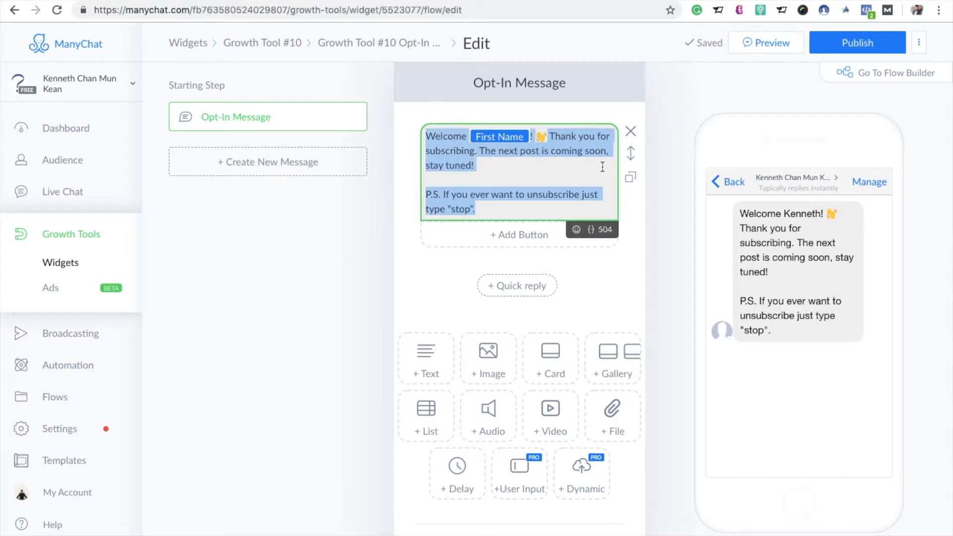
key("BackSpace")
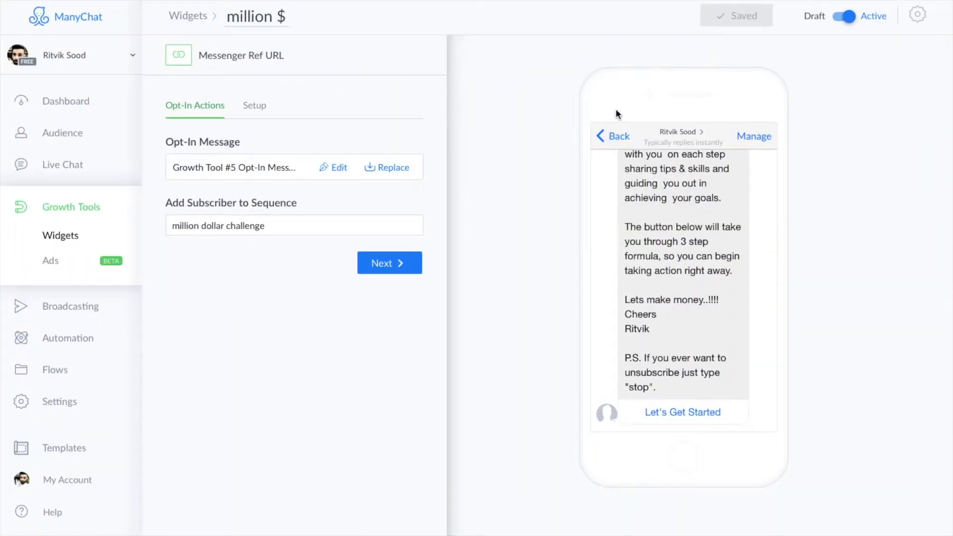
Step: Copy the full opt-in message text from the million $ widget and paste it into Growth Tool #10's empty opt-in message
scroll(612, 299, "up", 3)
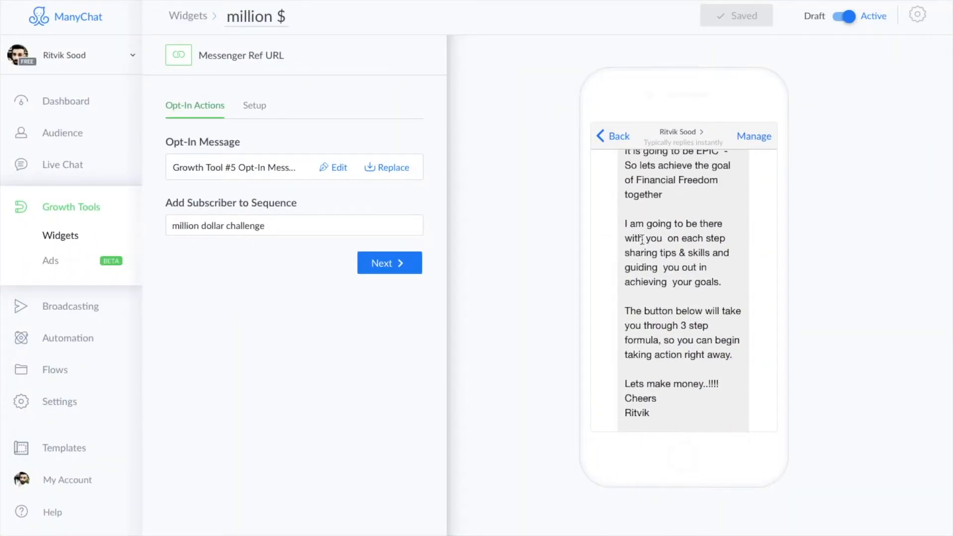
left_click(340, 169)
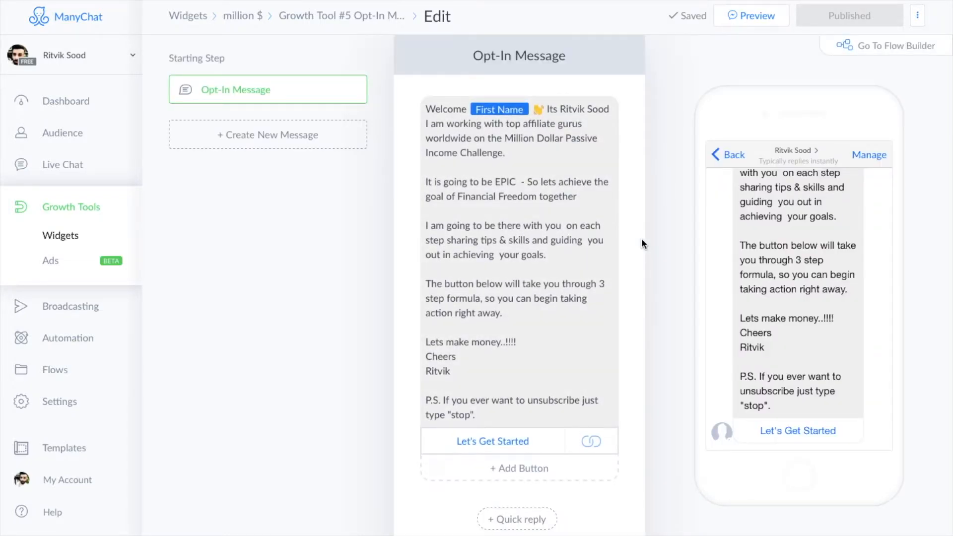
left_click(585, 266)
key("ctrl+a")
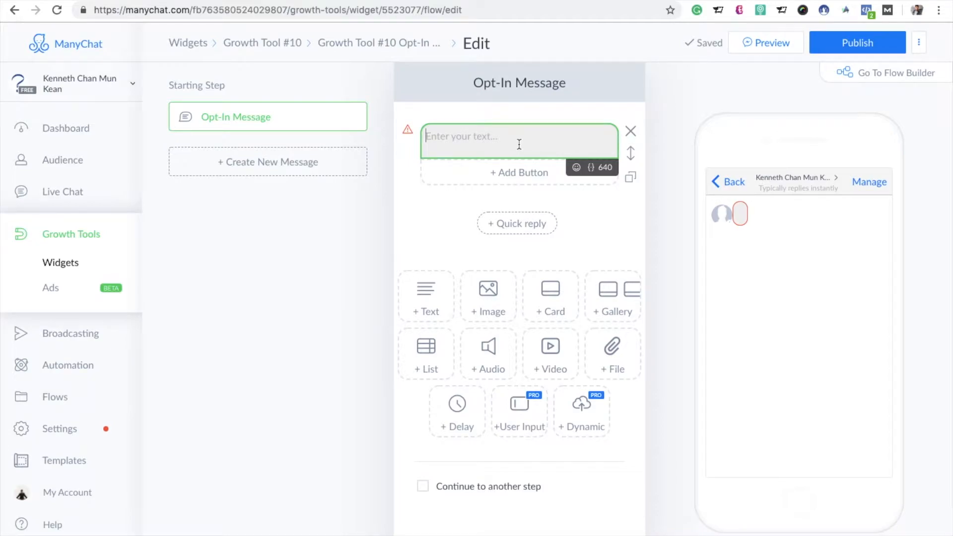
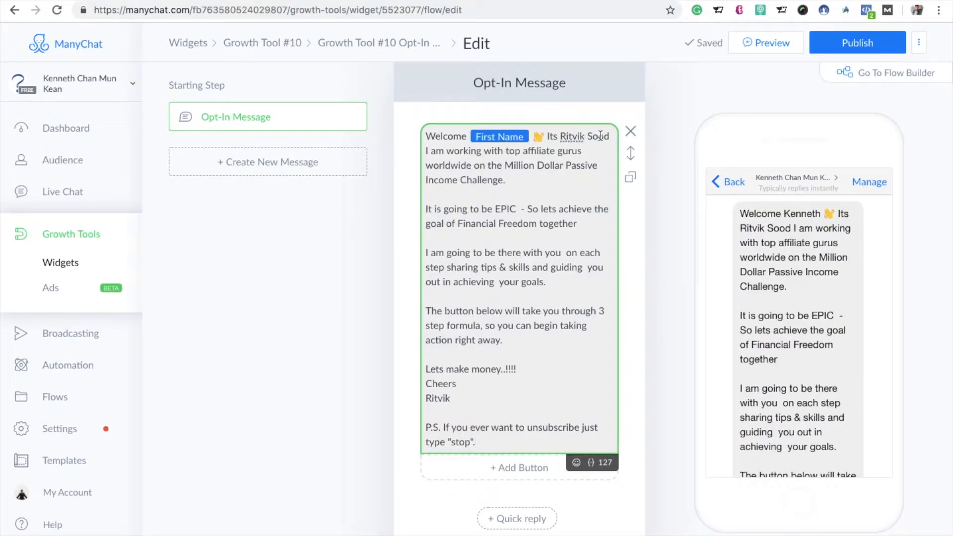
Step: Replace the sender's name in the opening greeting with the page owner's first name
left_click(609, 137)
key("BackSpace")
key("BackSpace")
key("BackSpace")
key("BackSpace")
key("BackSpace")
key("BackSpace")
key("BackSpace")
key("BackSpace")
key("BackSpace")
key("BackSpace")
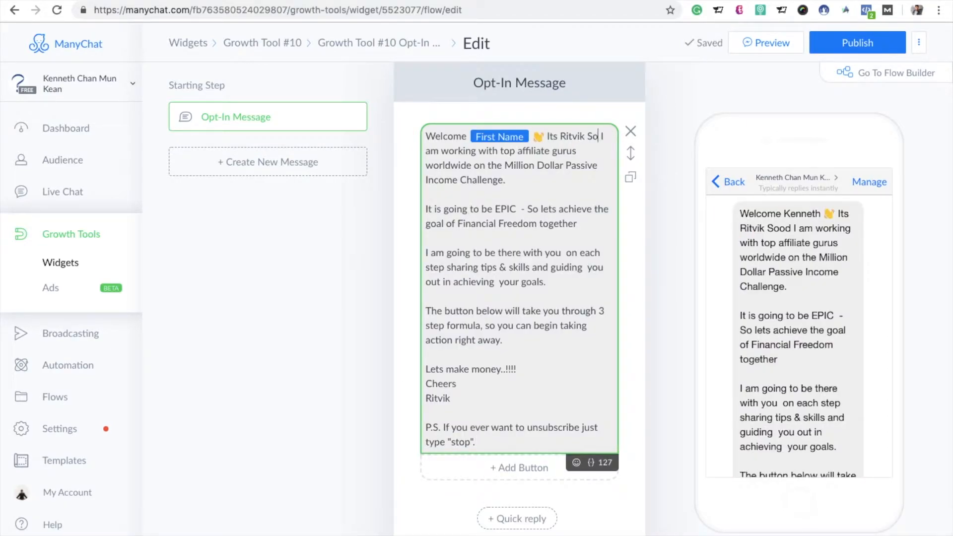
key("BackSpace")
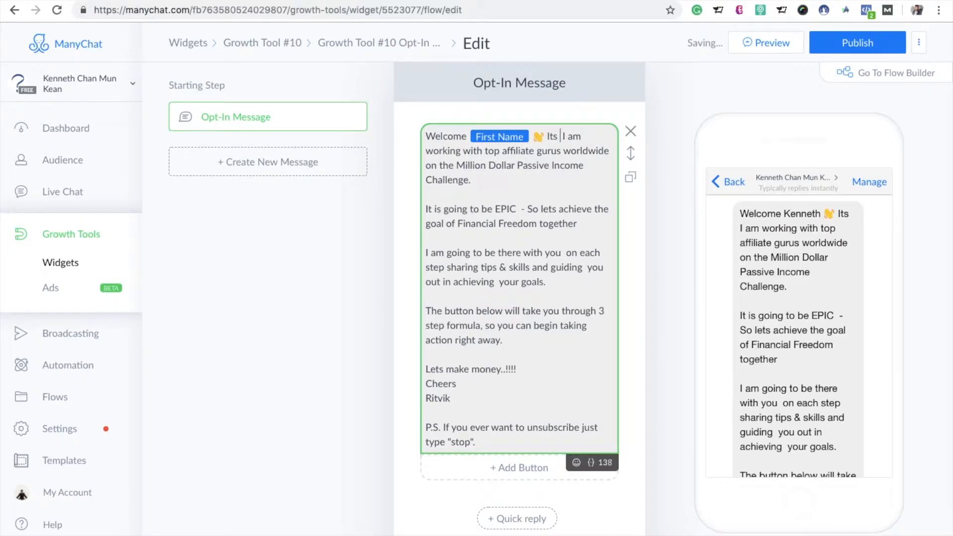
type("Kenneth")
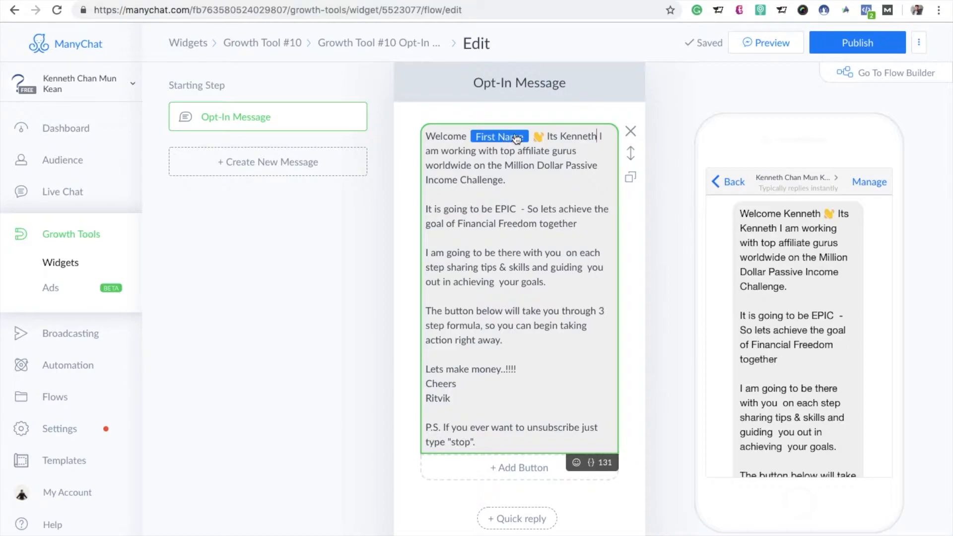
Step: Remove the First Name variable after Welcome, insert it again, and open its variable settings
left_click(517, 139)
left_click(547, 150)
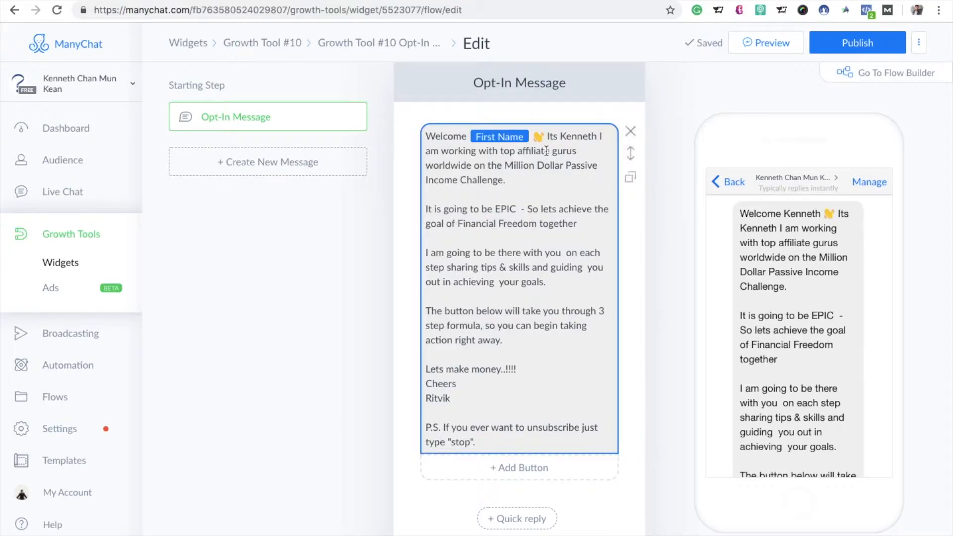
key("BackSpace")
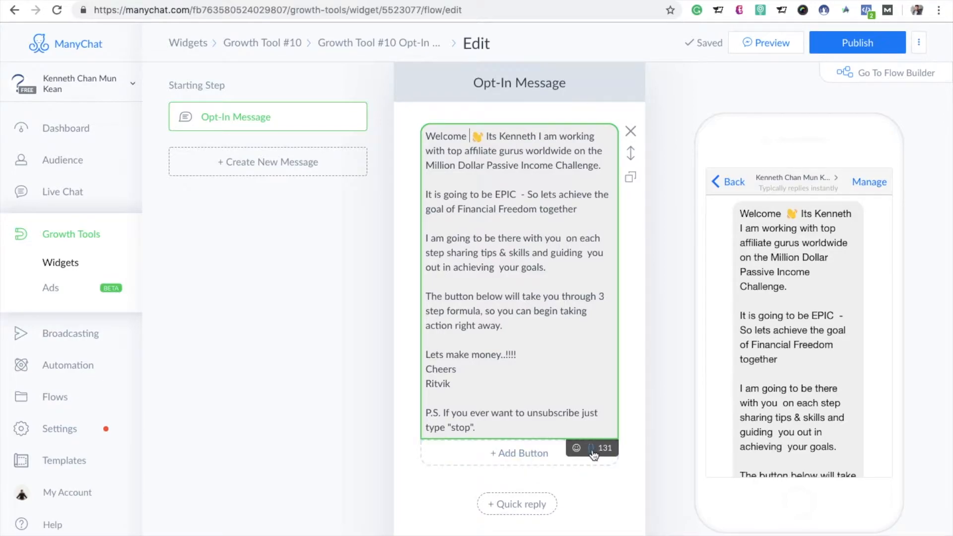
left_click(591, 448)
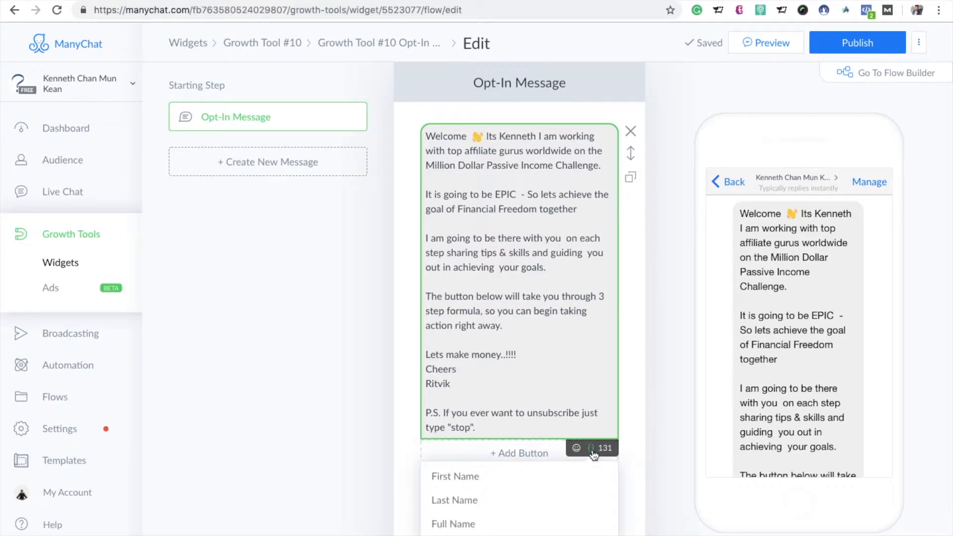
left_click(521, 479)
left_click(463, 141)
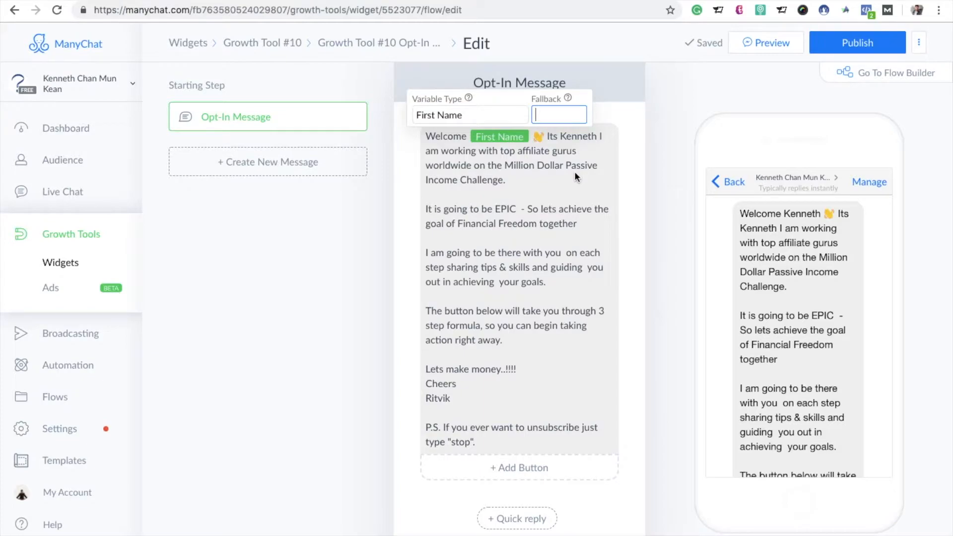
Step: Replace the sign-off name below Cheers with the page owner's first name and publish the opt-in message
left_click(453, 400)
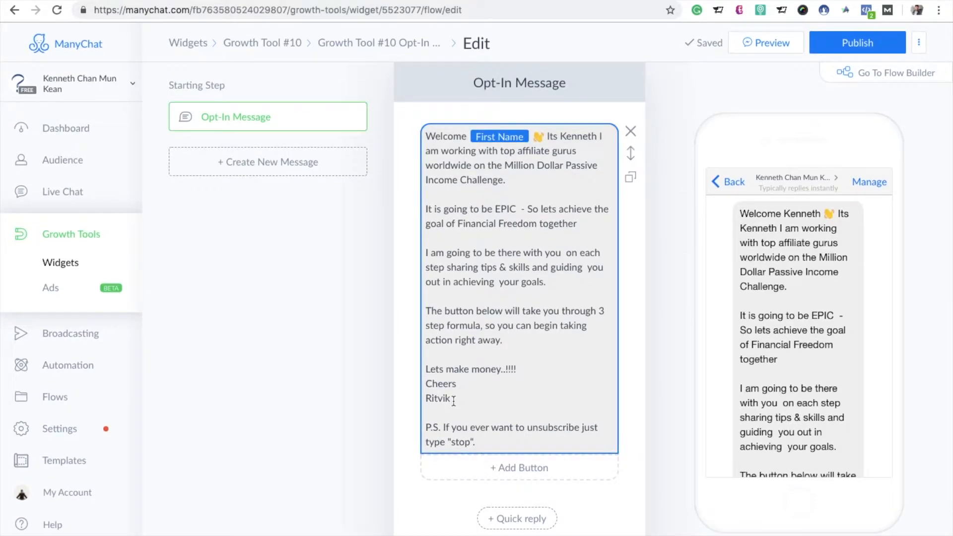
key("BackSpace")
key("BackSpace")
key("BackSpace")
key("BackSpace")
key("BackSpace")
key("BackSpace")
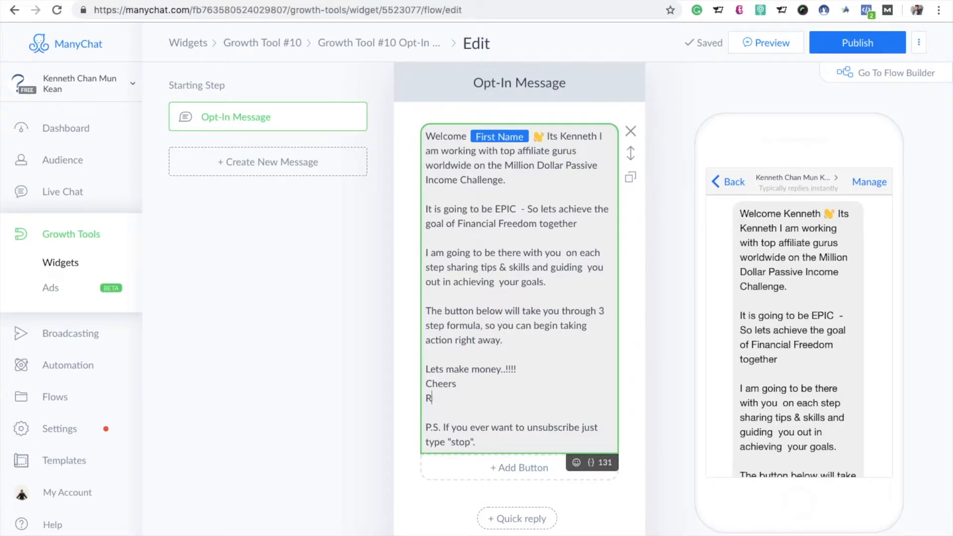
type("Kenneth")
scroll(578, 397, "down", 2)
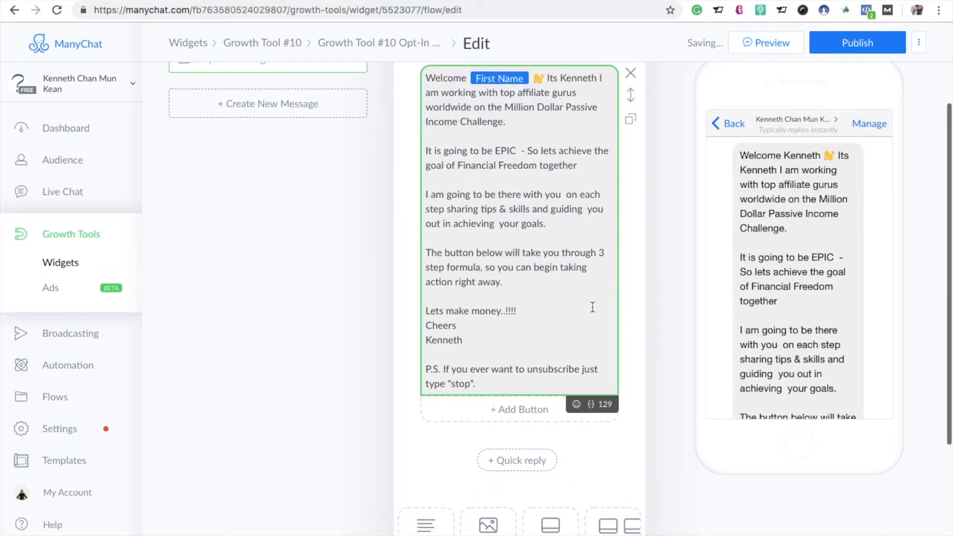
left_click(865, 45)
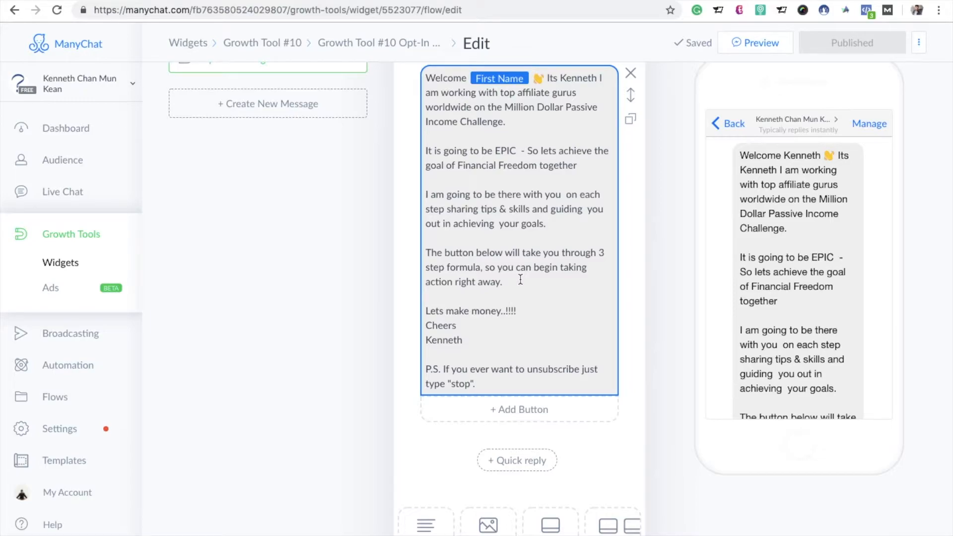
Step: Open the automation sequences and try to create a new sequence
left_click(77, 369)
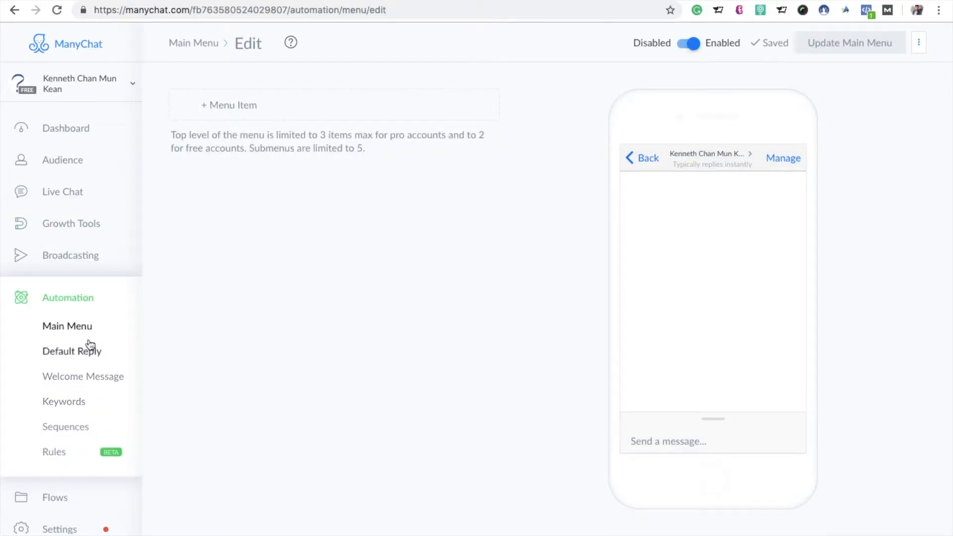
left_click(65, 431)
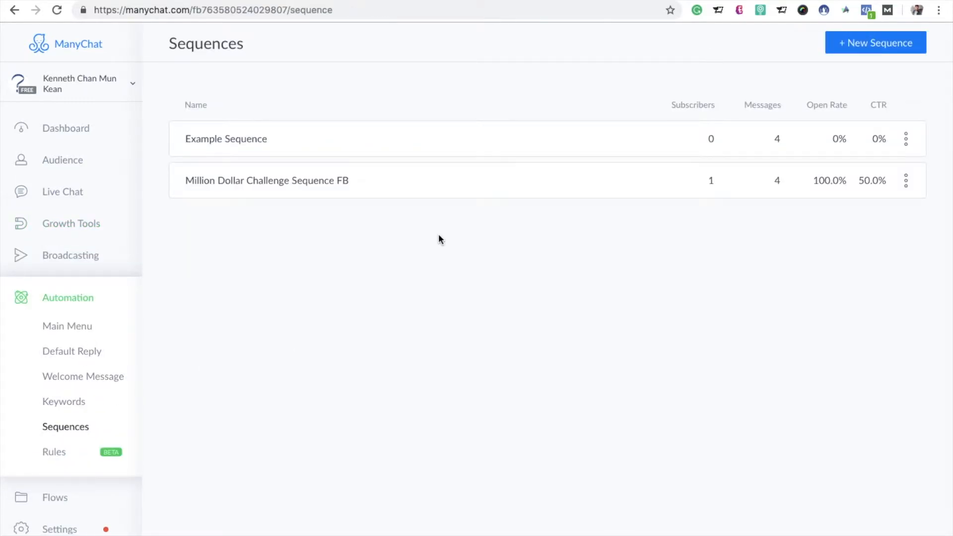
left_click(850, 54)
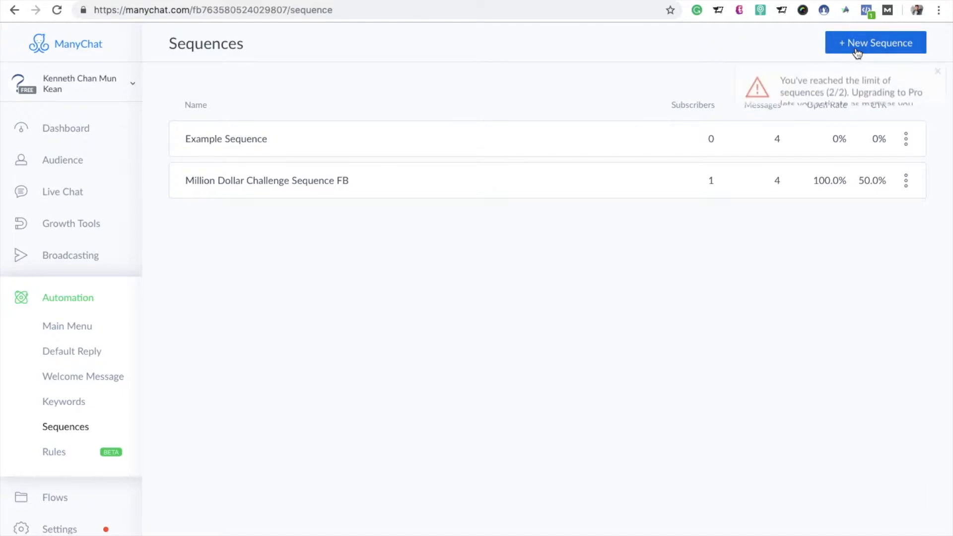
left_click(937, 77)
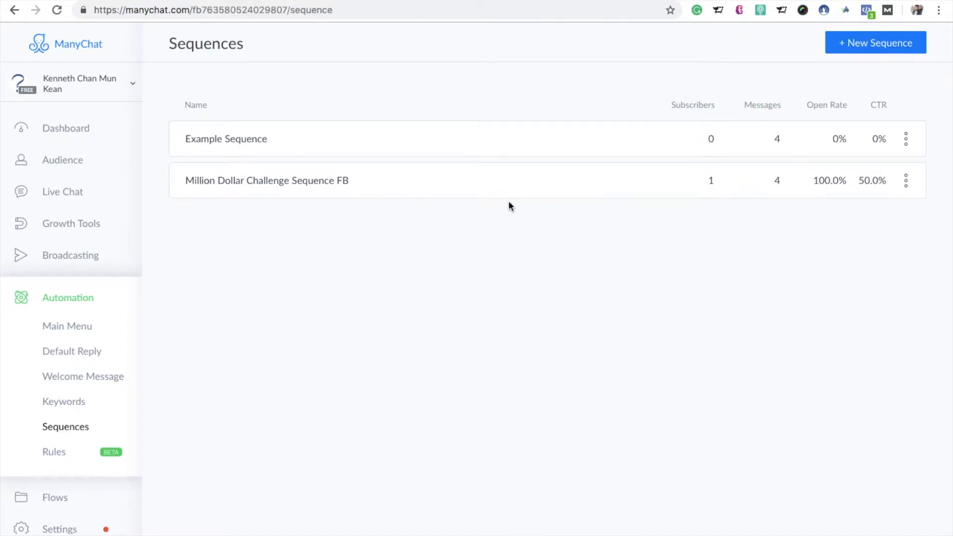
Step: Open the Example Sequence and return to the list of sequences
left_click(413, 153)
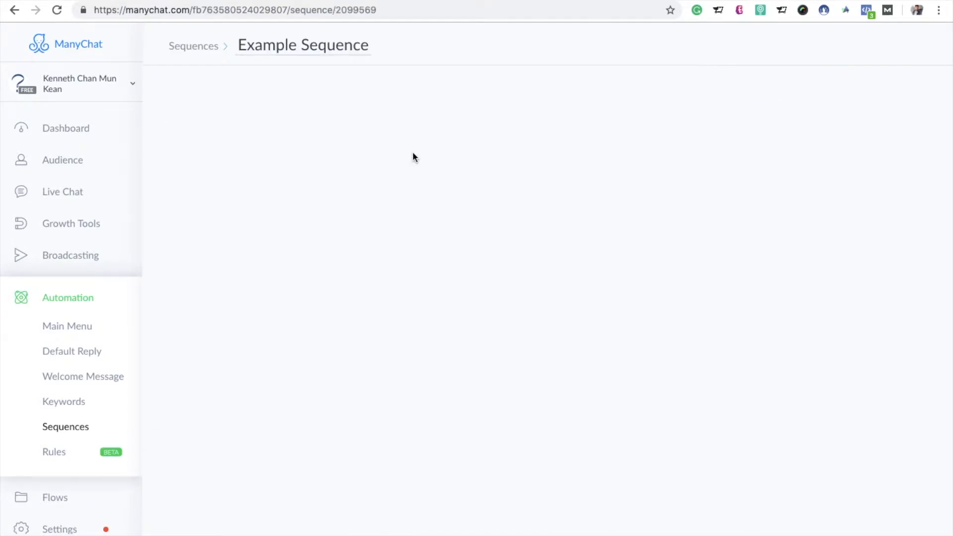
left_click(15, 10)
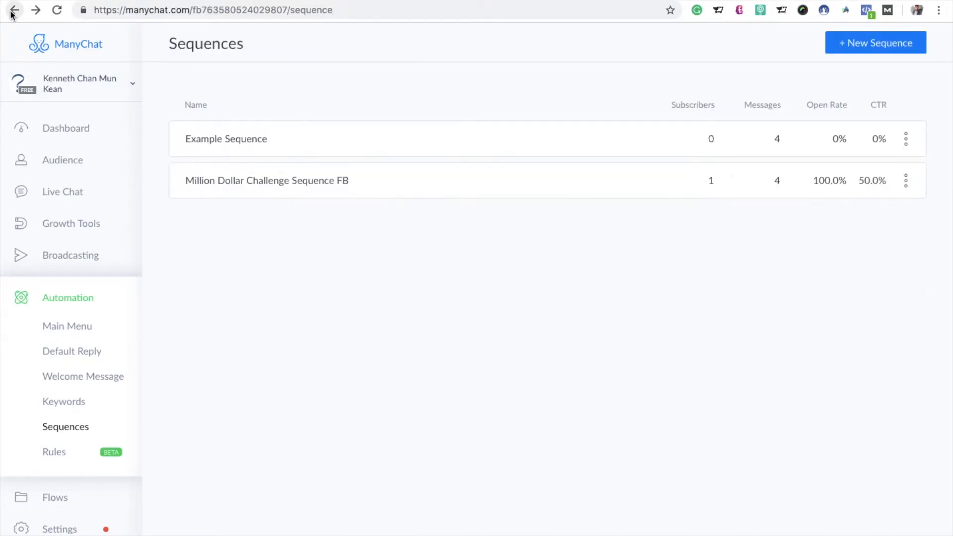
right_click(370, 192)
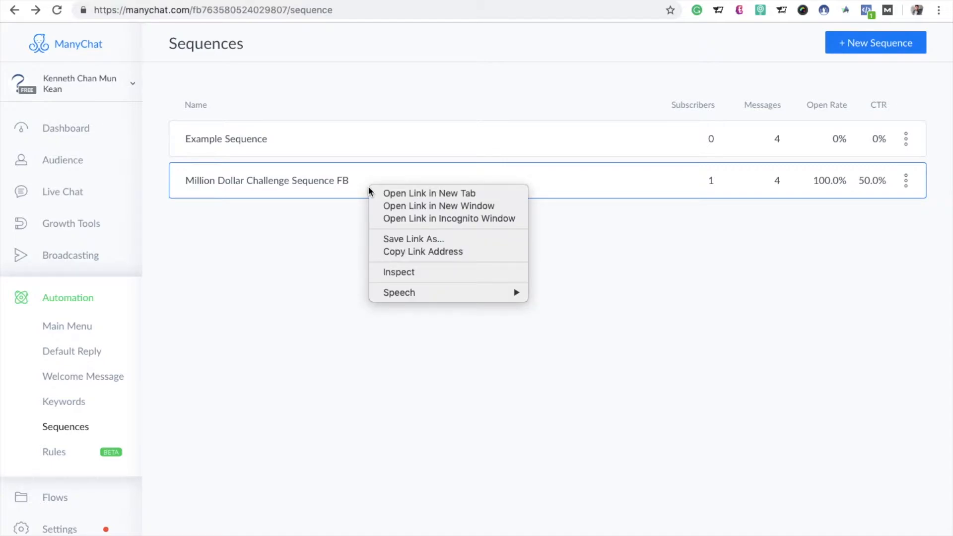
left_click(377, 153)
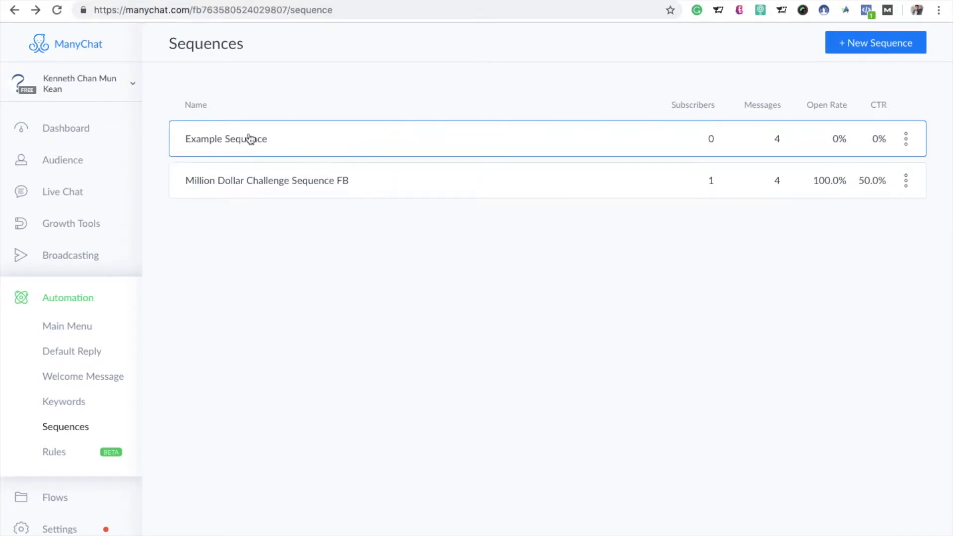
left_click(249, 138)
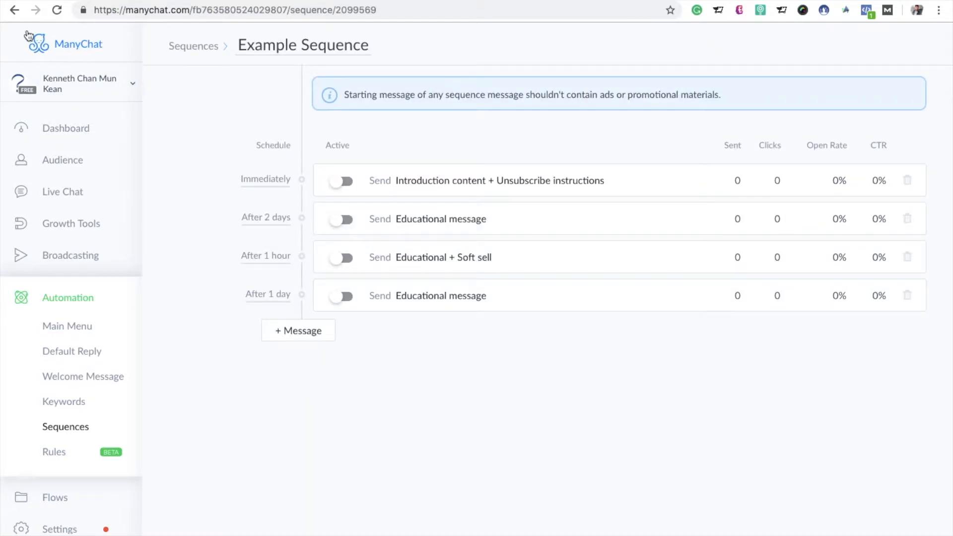
left_click(15, 10)
right_click(247, 135)
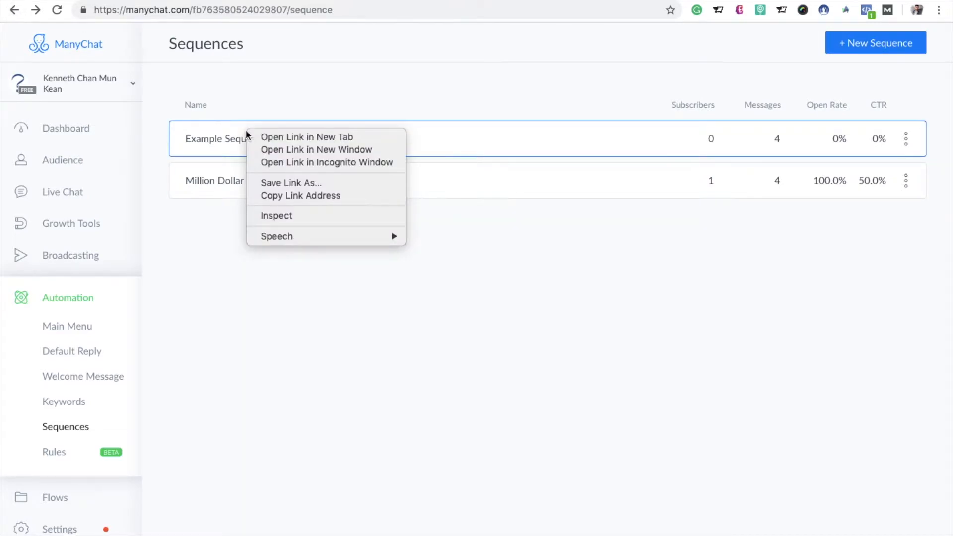
left_click(562, 298)
Step: Rename the Example Sequence to "Million dollar challenge sequnce"
left_click(905, 144)
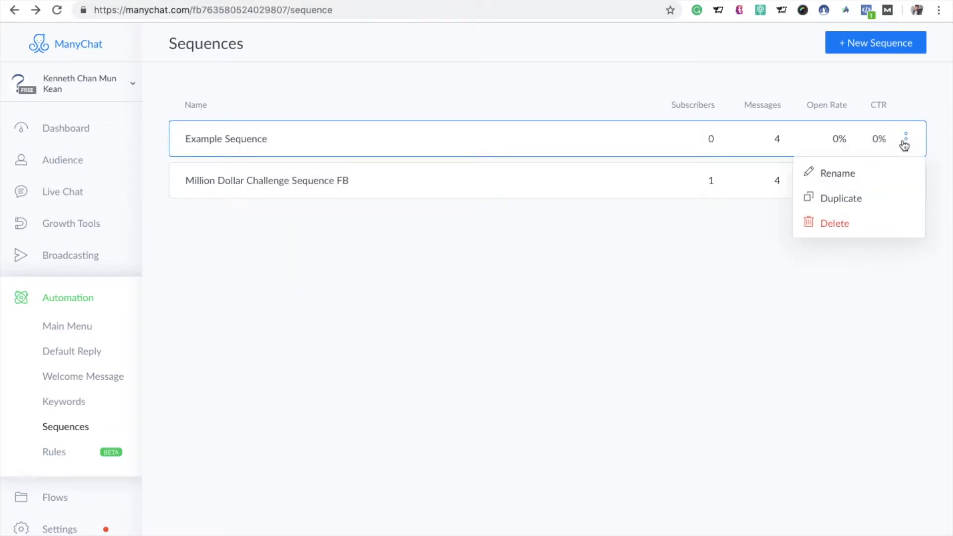
left_click(855, 175)
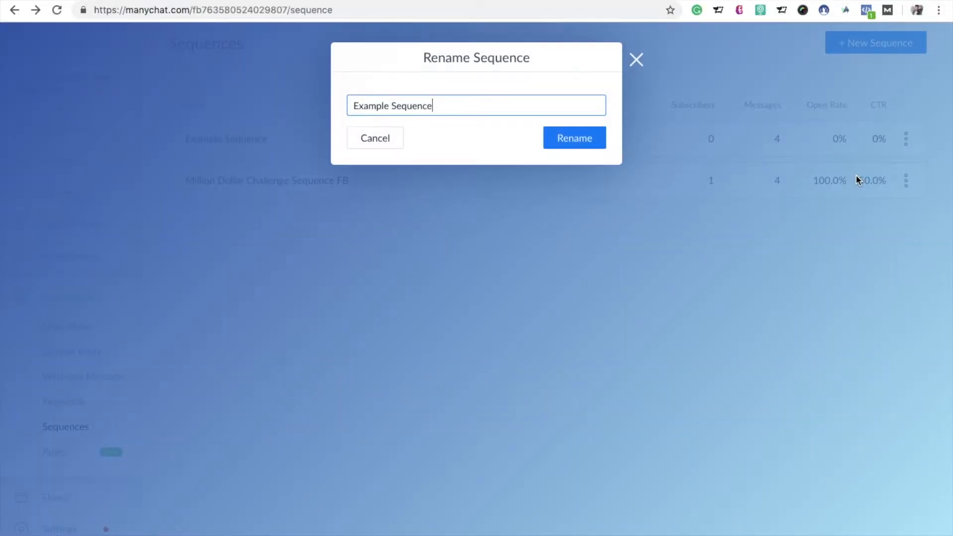
key("BackSpace")
key("BackSpace")
key("BackSpace")
key("BackSpace")
key("BackSpace")
key("BackSpace")
key("BackSpace")
key("BackSpace")
key("BackSpace")
key("BackSpace")
key("BackSpace")
key("BackSpace")
key("BackSpace")
key("BackSpace")
key("BackSpace")
key("BackSpace")
type("Million doil")
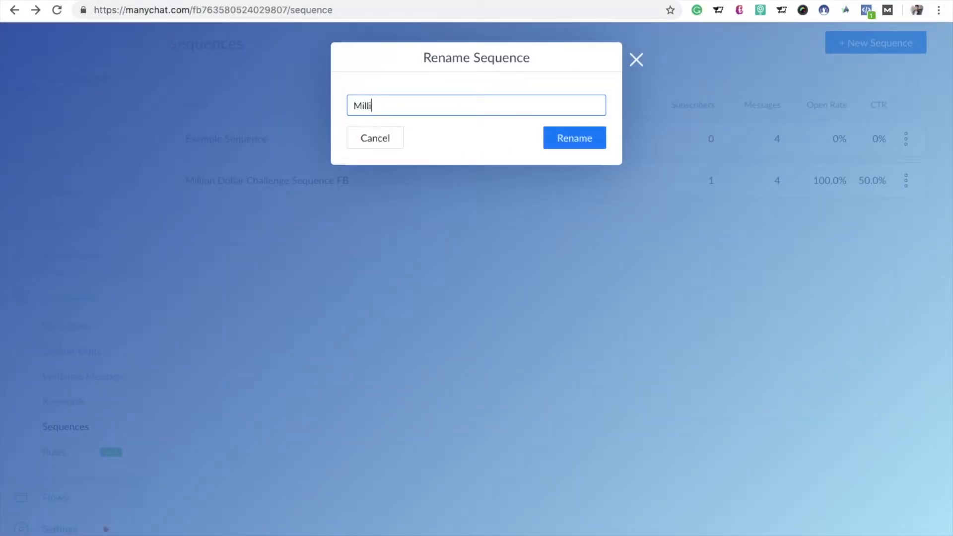
key("BackSpace")
key("BackSpace")
type("llar challenh")
key("BackSpace")
type("ge sequnce")
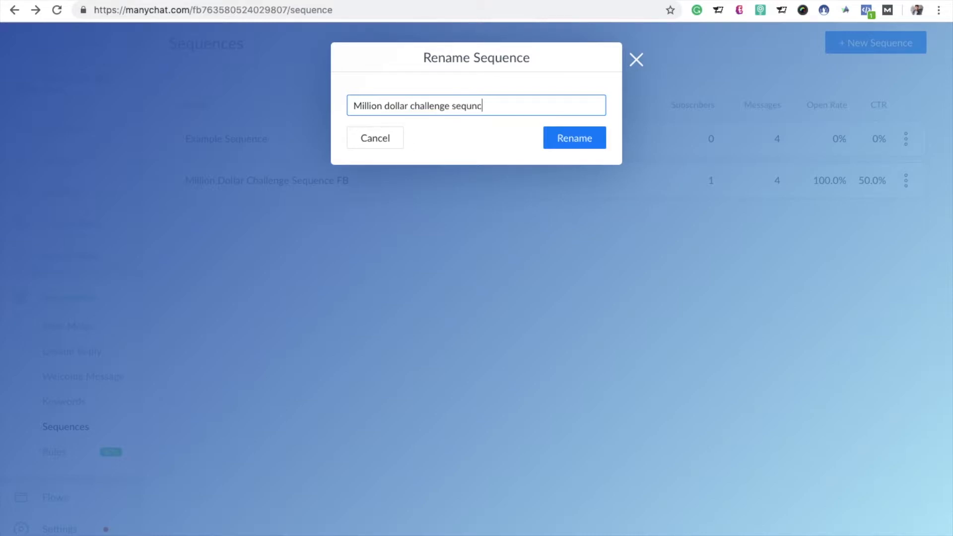
left_click(584, 149)
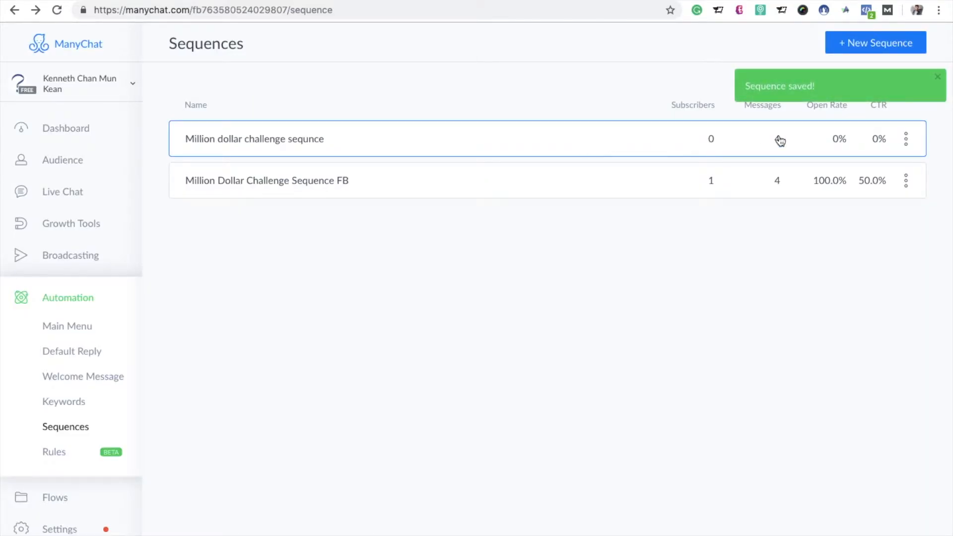
Step: Open the renamed sequence's "Introduction content + Unsubscribe instructions" message for editing and clear its first text block
left_click(317, 149)
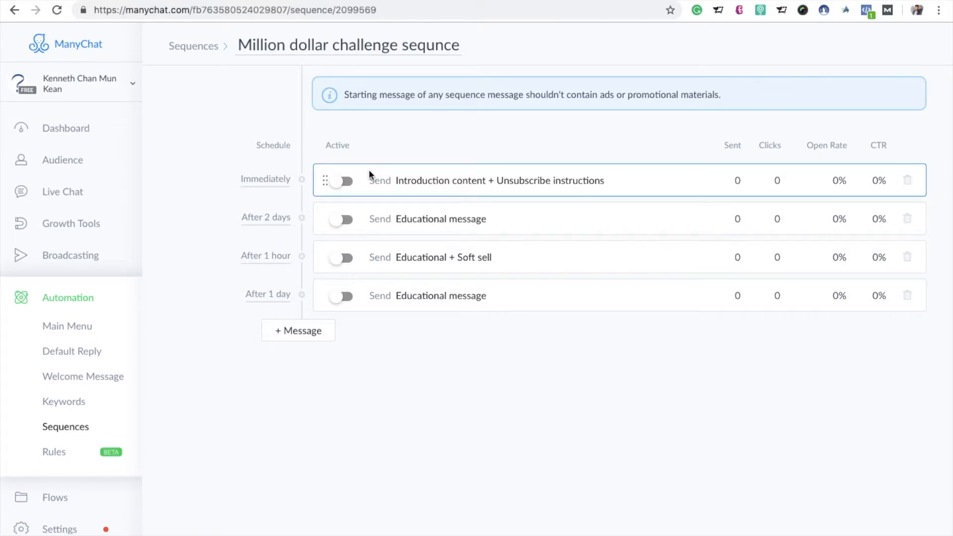
left_click(412, 181)
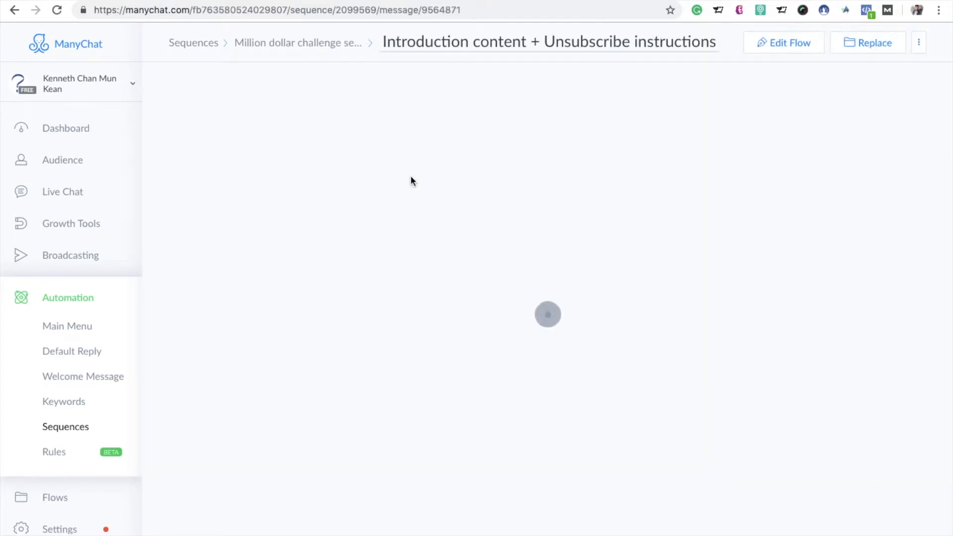
left_click(787, 43)
left_click(554, 145)
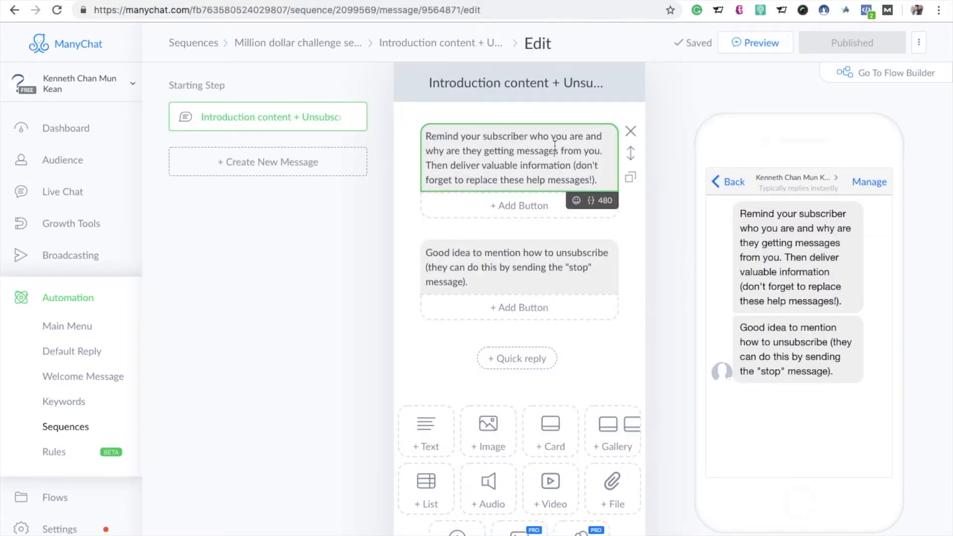
key("ctrl+a")
key("BackSpace")
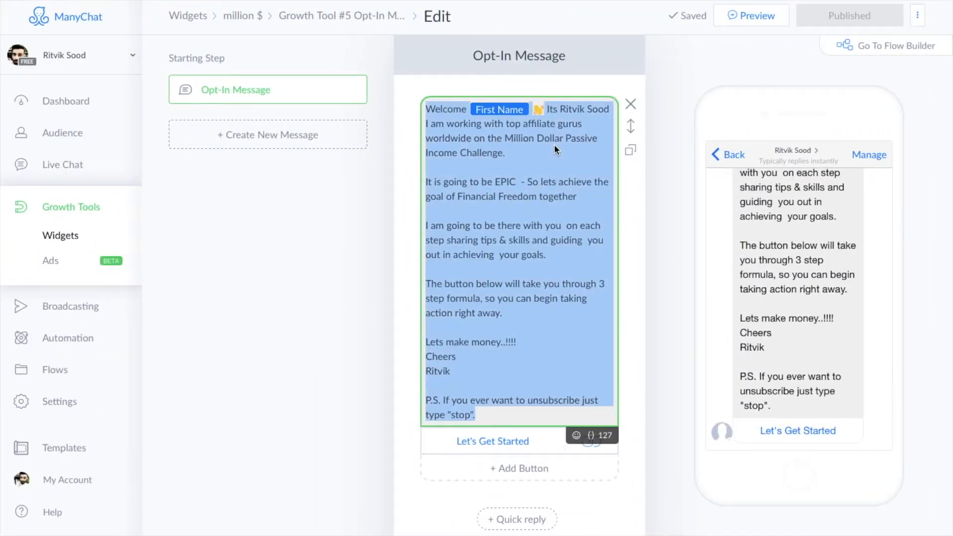
Step: In the other page's ManyChat account, open the million dollar challenge sequence's introduction message for editing and copy its full text
left_click(16, 345)
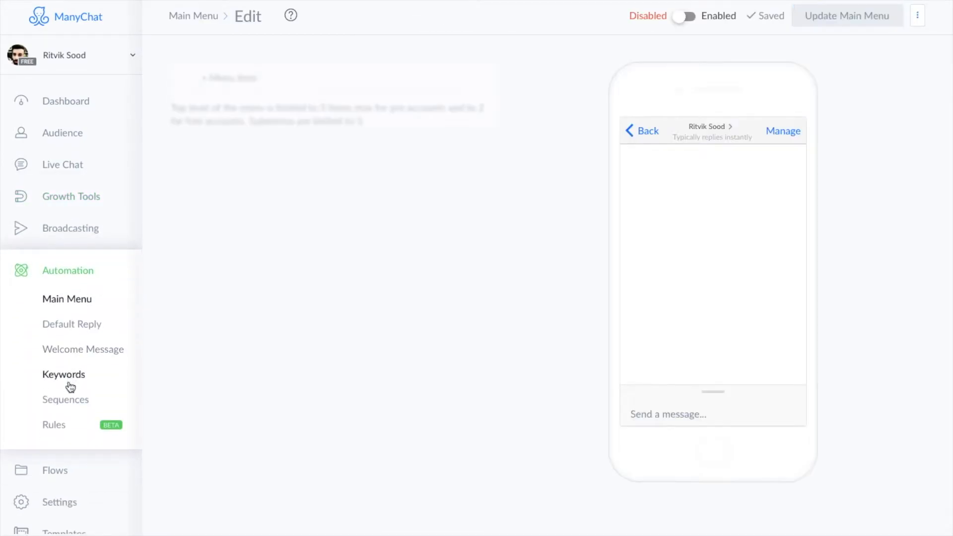
left_click(66, 400)
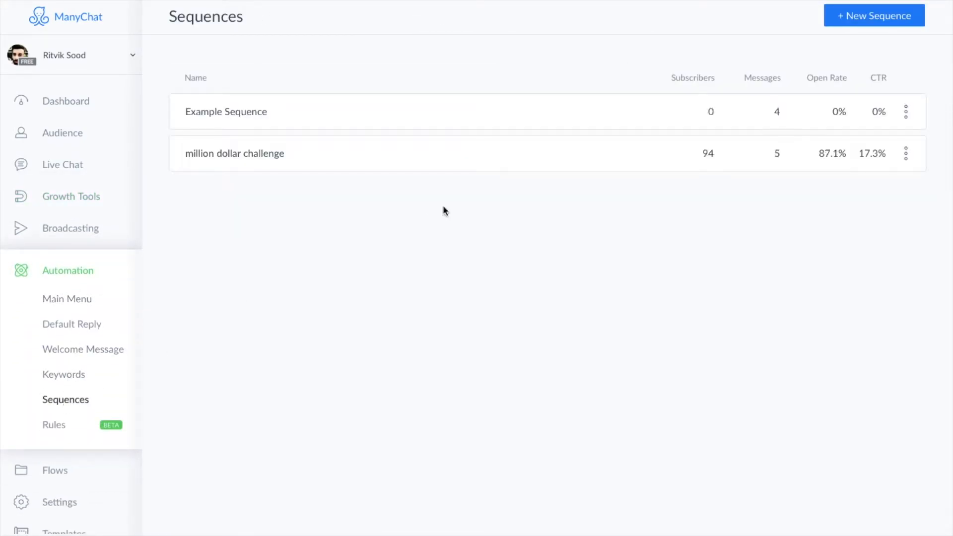
left_click(317, 156)
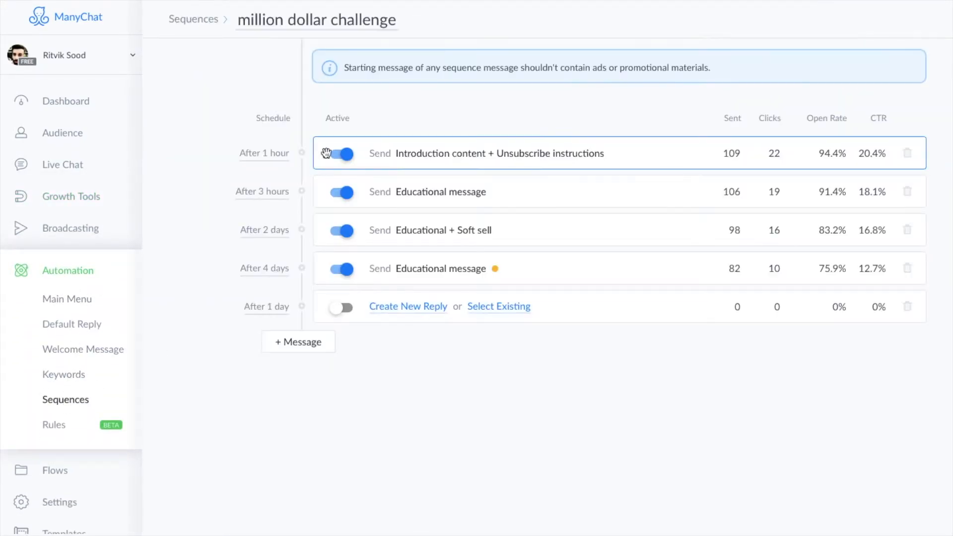
left_click(486, 156)
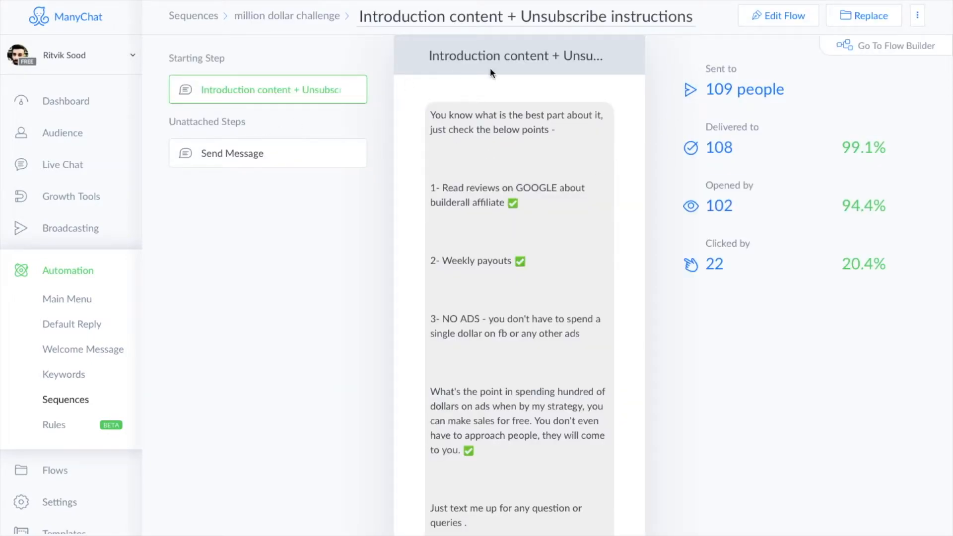
left_click(773, 16)
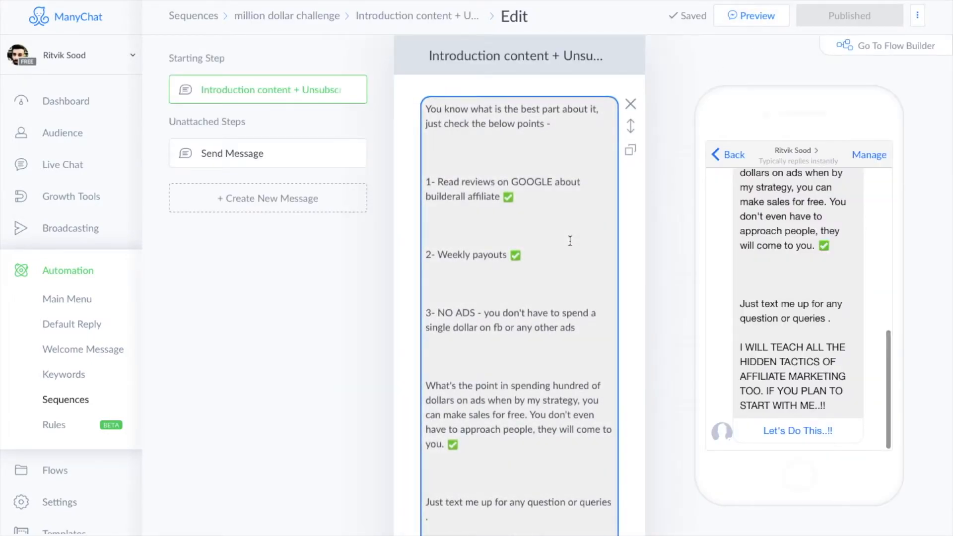
key("ctrl+a")
left_click(585, 245)
key("ctrl+a")
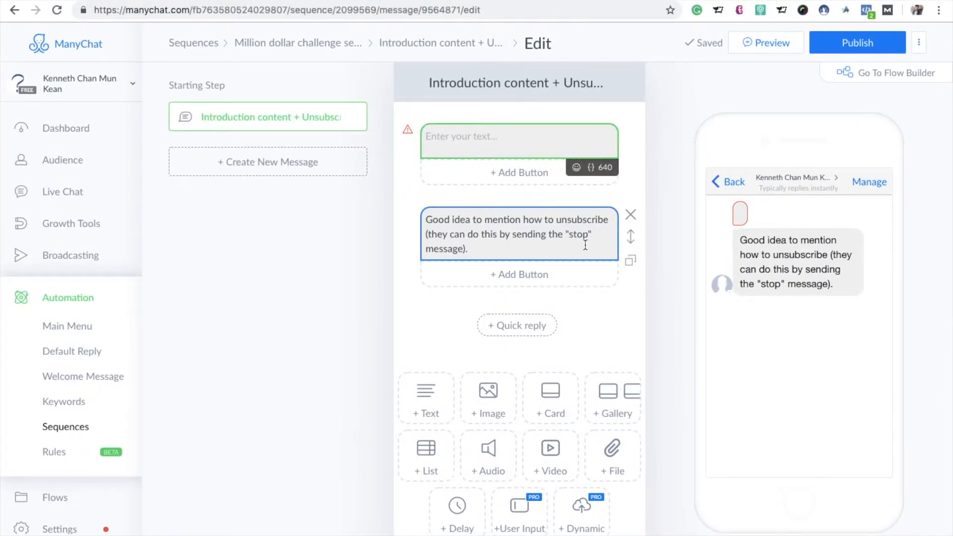
Step: Paste the copied text into the empty first block and delete the block about mentioning how to unsubscribe
key("ctrl+v")
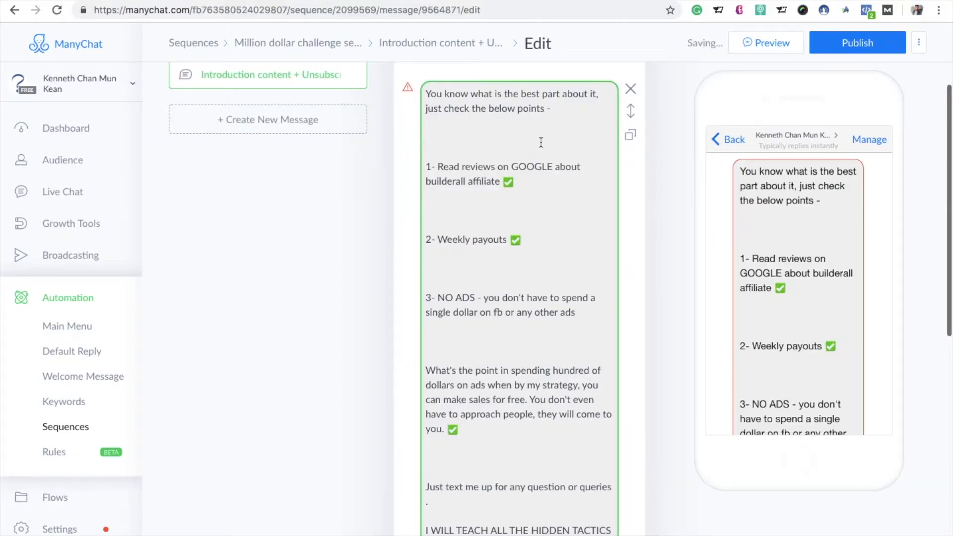
mouse_move(547, 400)
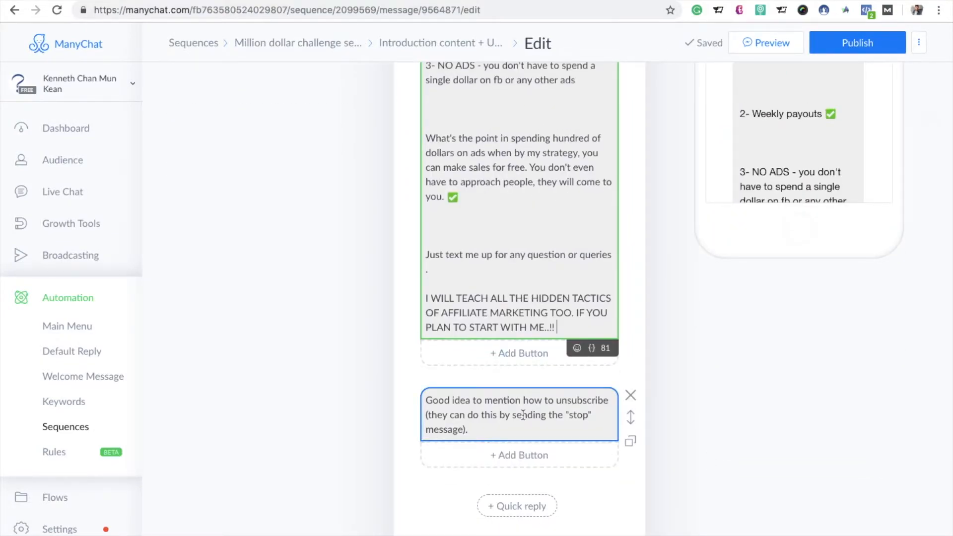
left_click(627, 397)
left_click(571, 124)
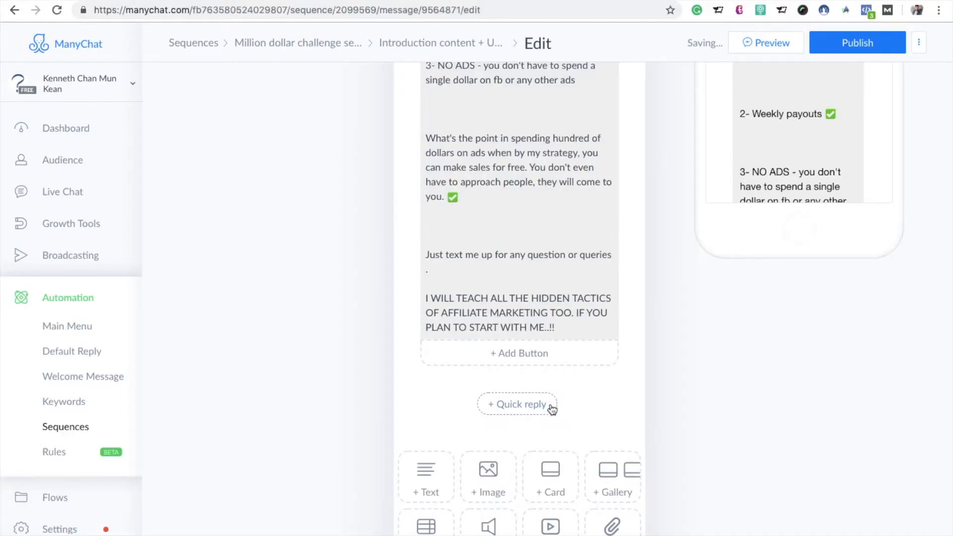
Step: Add a button titled "Let's Get Started" below the pasted introduction text
scroll(574, 353, "up", 5)
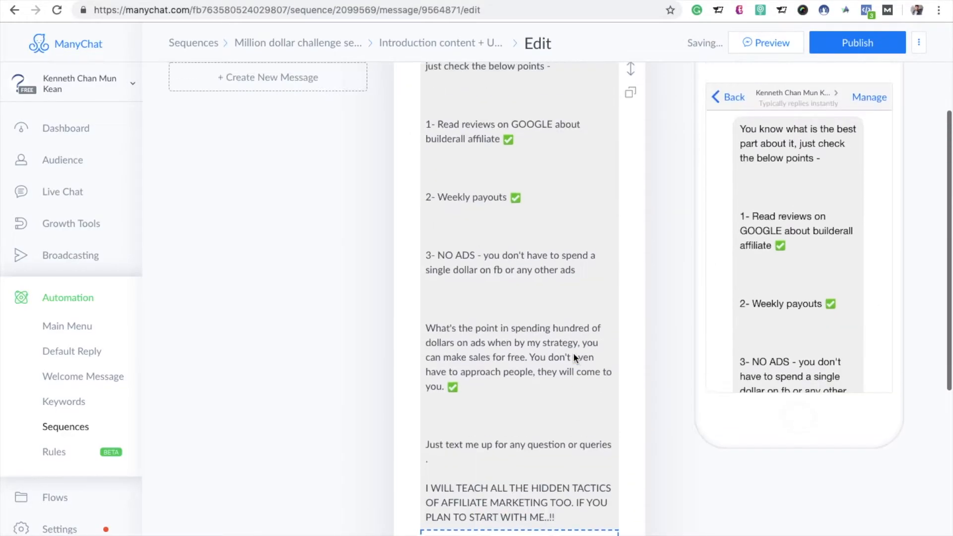
scroll(574, 354, "down", 4)
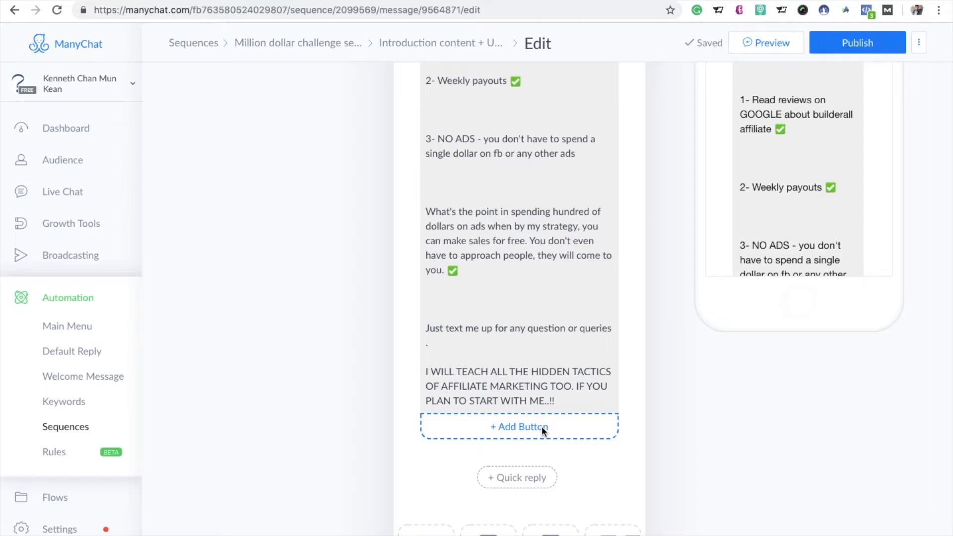
left_click(541, 426)
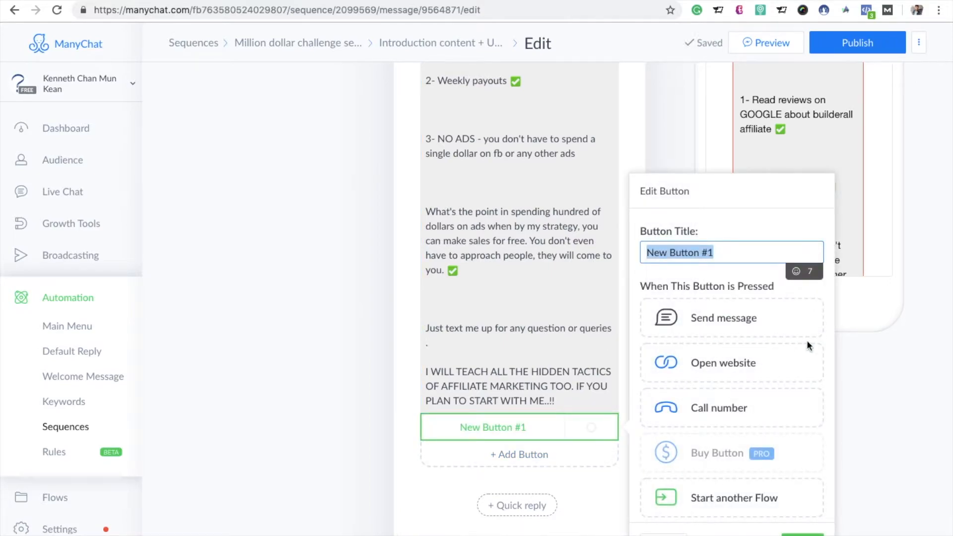
key("BackSpace")
type("Let's")
key("BackSpace")
type("'s Get S")
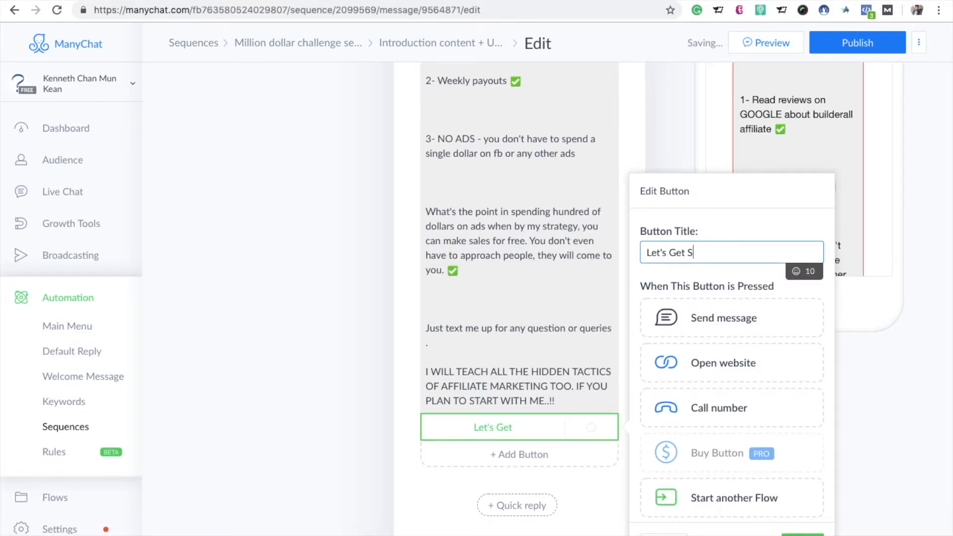
type("tarted")
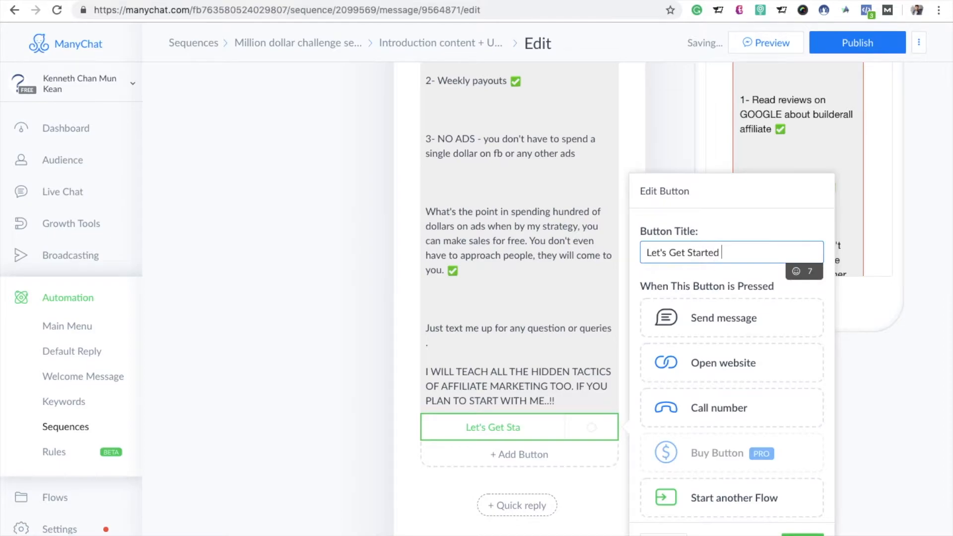
Step: Make the Let's Get Started button open the page owner's milliondollarchallenge.co secured-place address, copied from that page, and finish editing the button
left_click(743, 369)
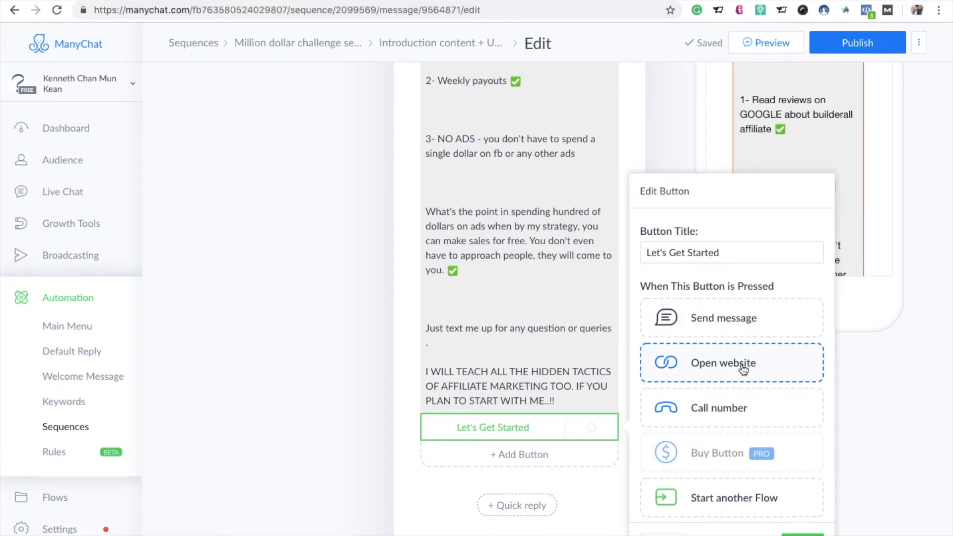
left_click(743, 368)
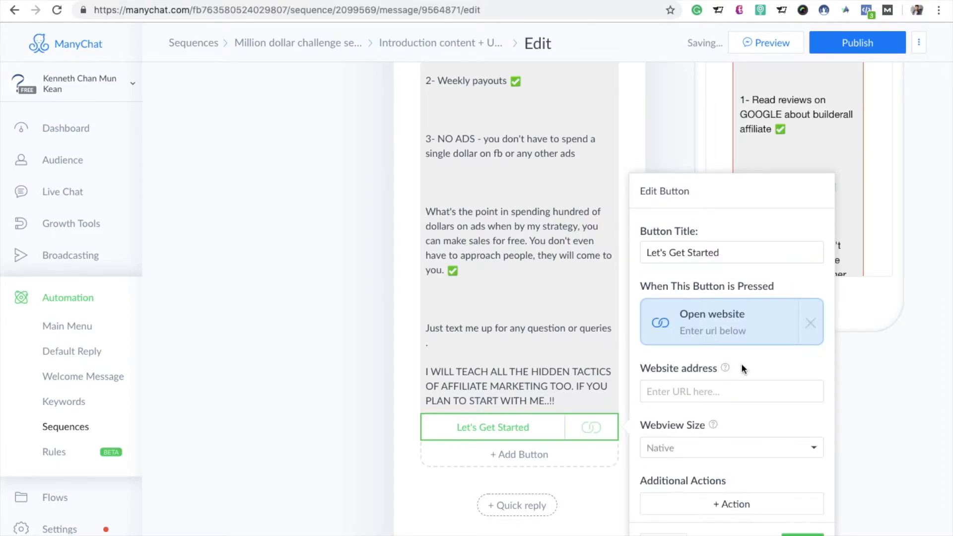
left_click(706, 397)
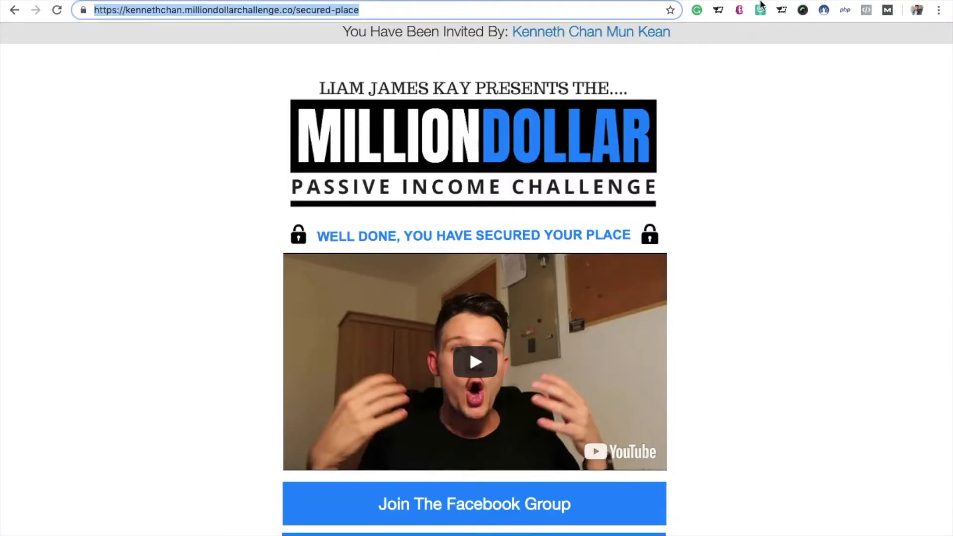
left_click(372, 10)
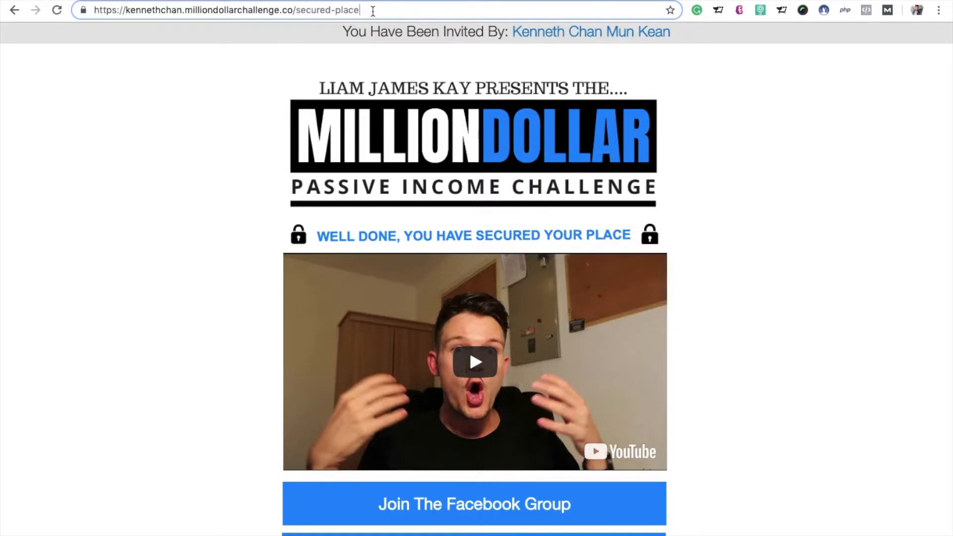
key("super+a")
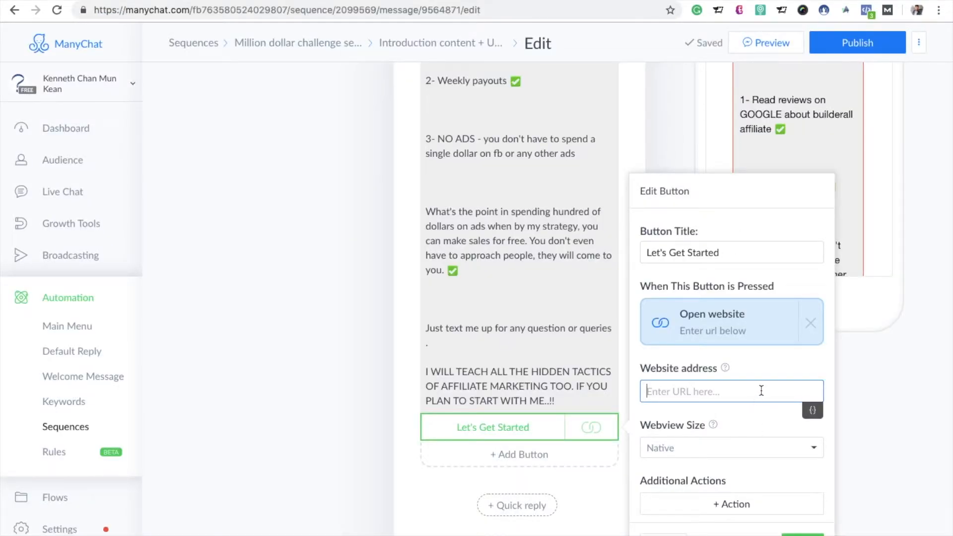
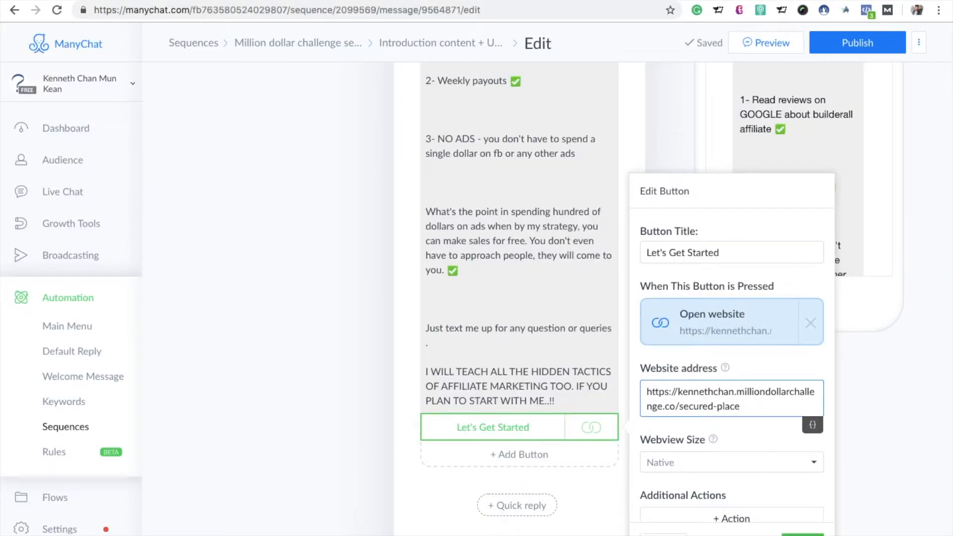
left_click(803, 533)
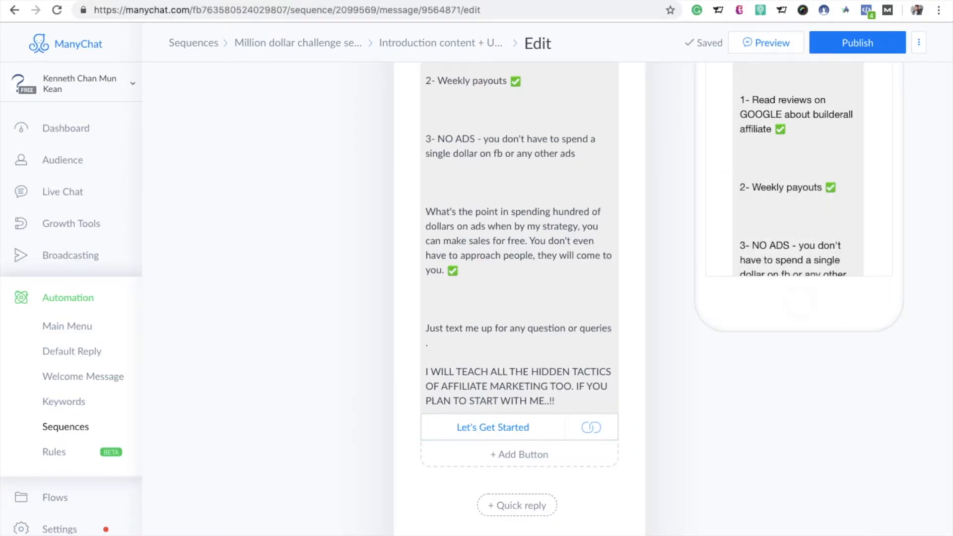
Step: Return to the introduction message in the page owner's account and publish its content
left_click(809, 1)
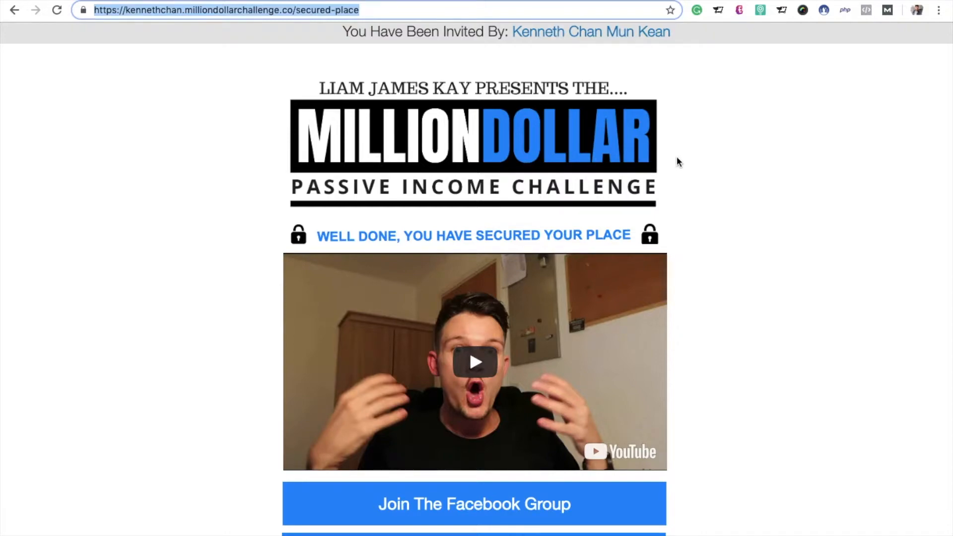
left_click(696, 1)
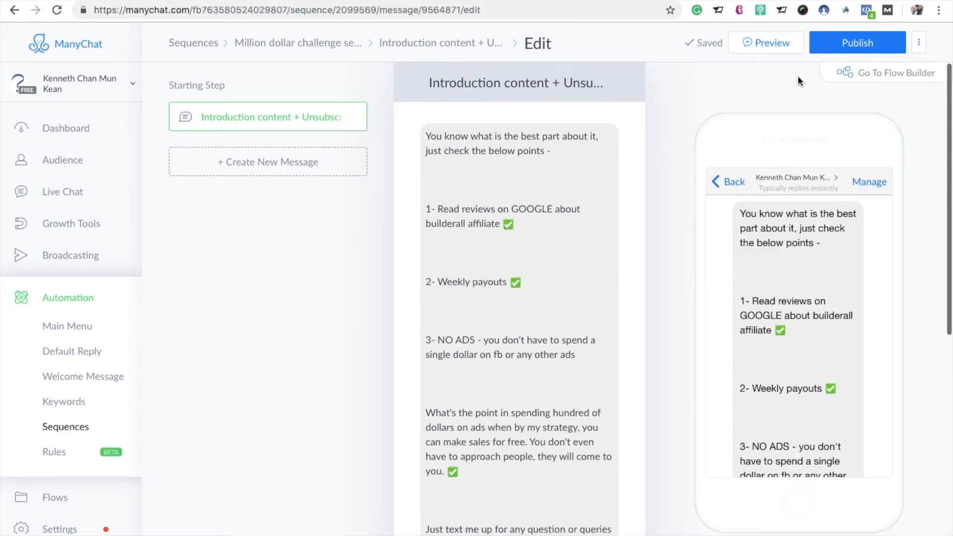
left_click(842, 45)
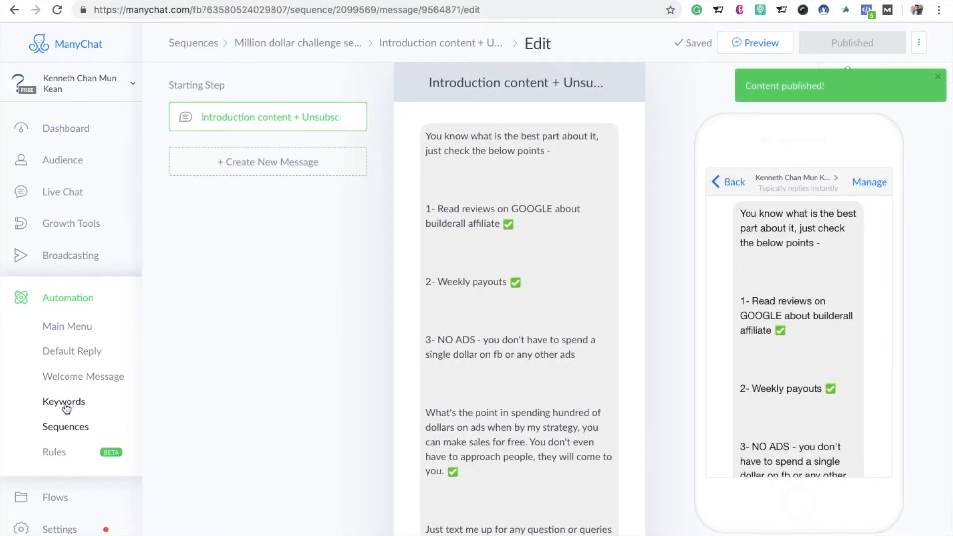
Step: In the Million dollar challenge sequnce, schedule the introduction message at 1 hour after subscription, save the schedule and activate the message
left_click(67, 428)
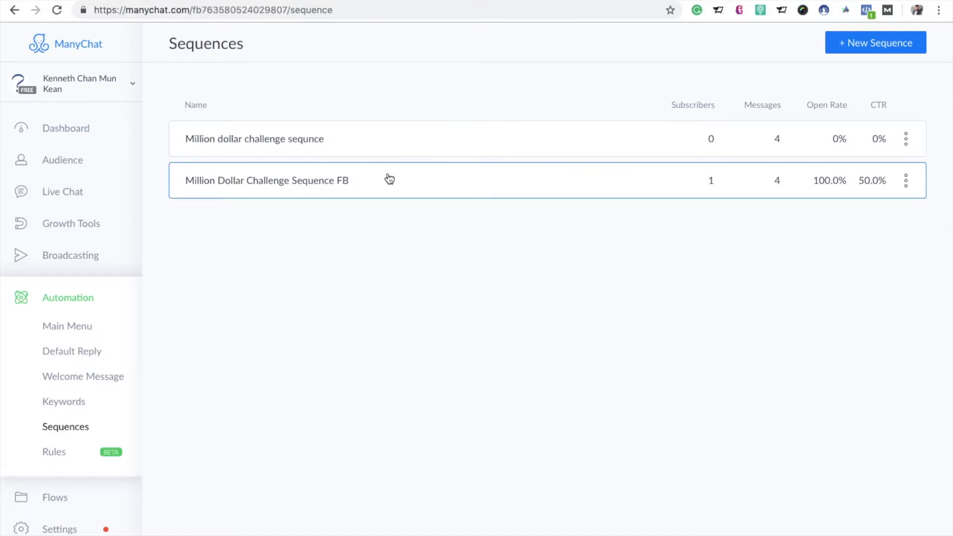
left_click(389, 145)
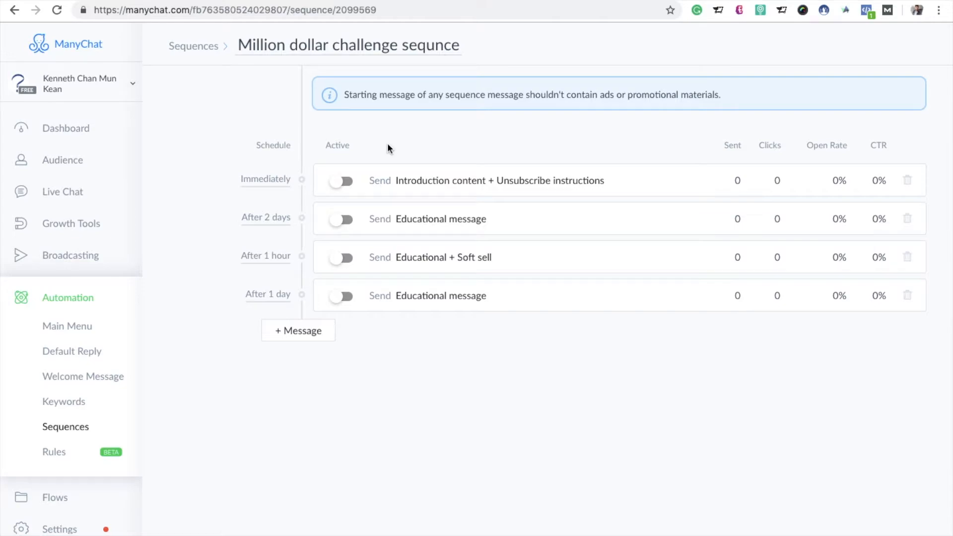
left_click(286, 182)
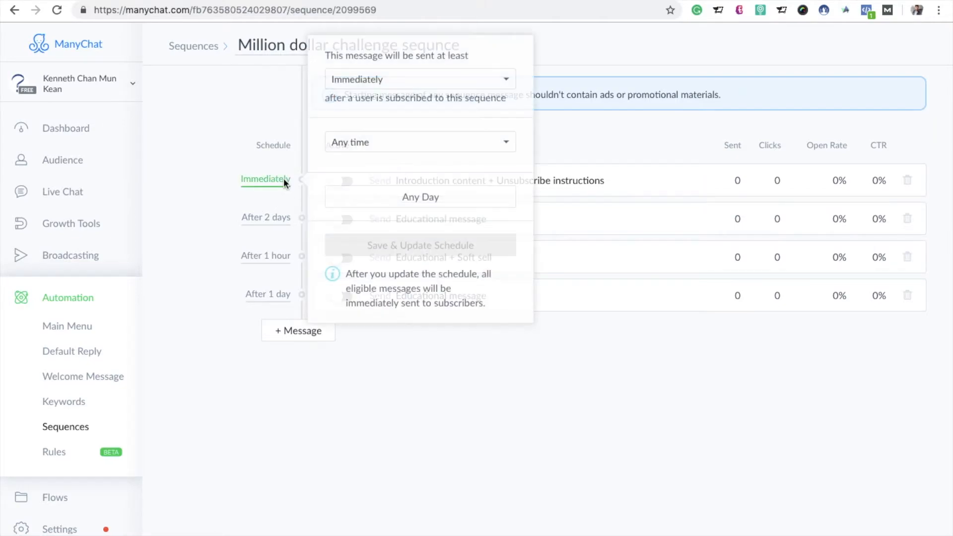
left_click(507, 79)
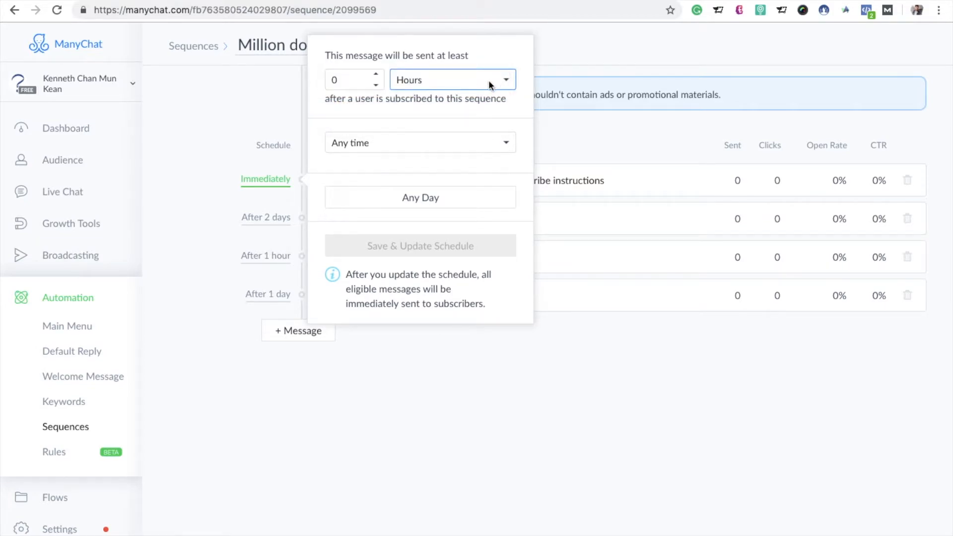
left_click(377, 76)
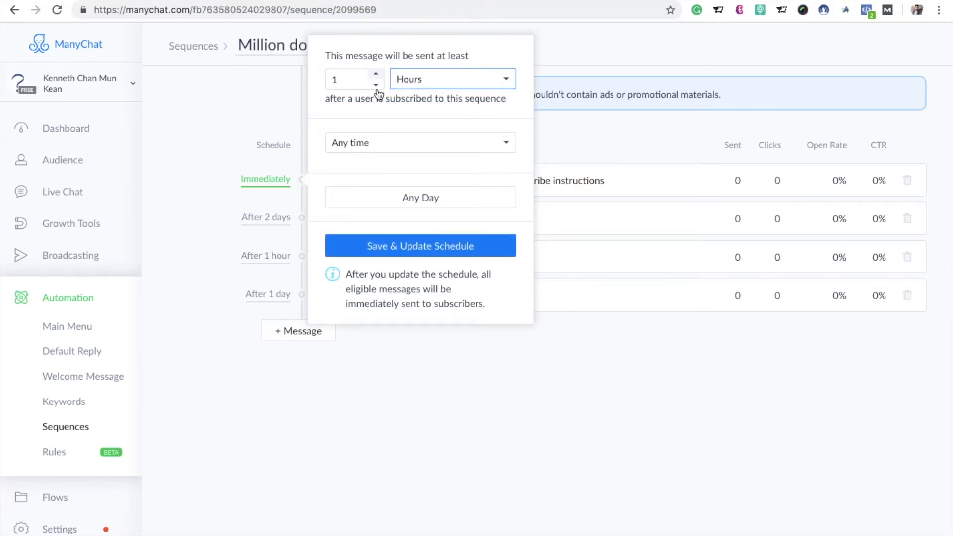
left_click(455, 250)
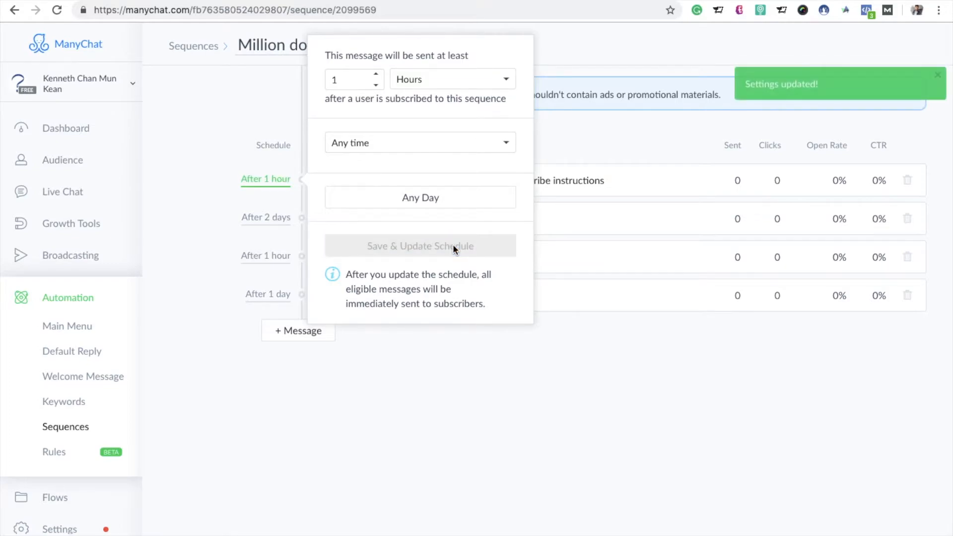
left_click(583, 369)
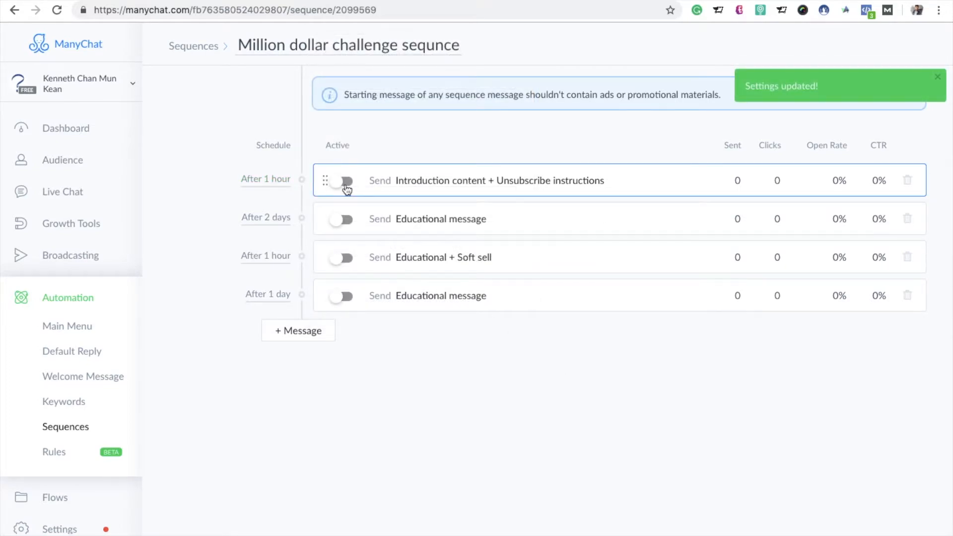
left_click(346, 182)
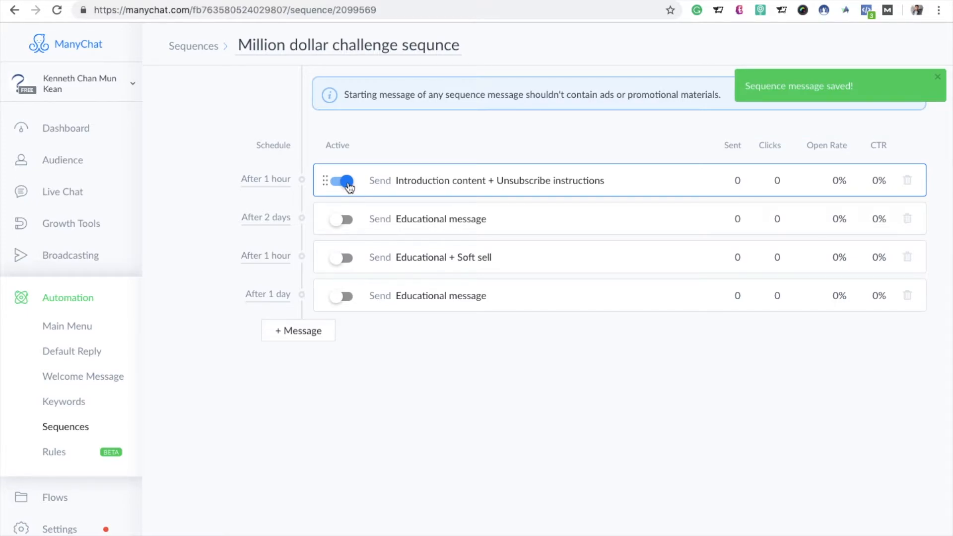
Step: Open the sequence's first Educational message for editing and copy the opening text from the matching message in the other page's million dollar challenge sequence
left_click(410, 224)
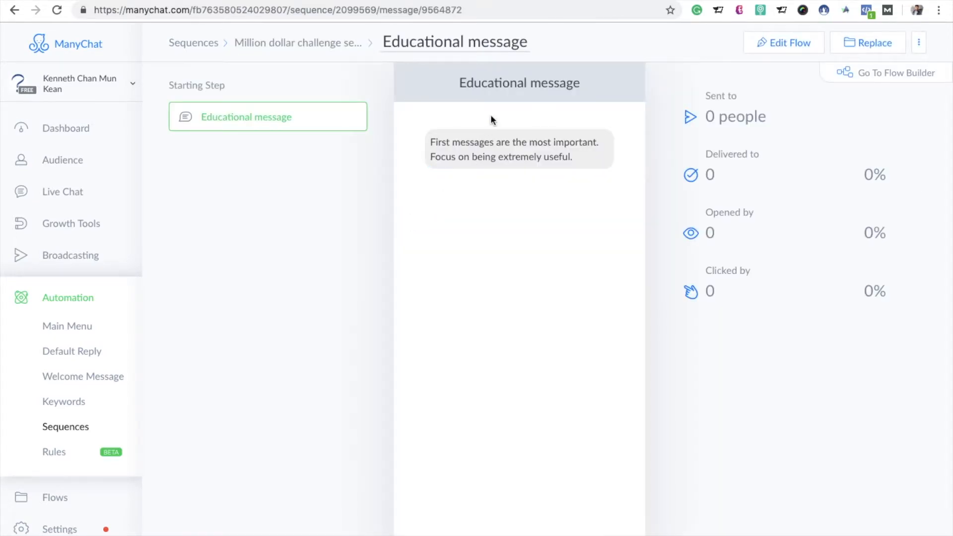
left_click(784, 43)
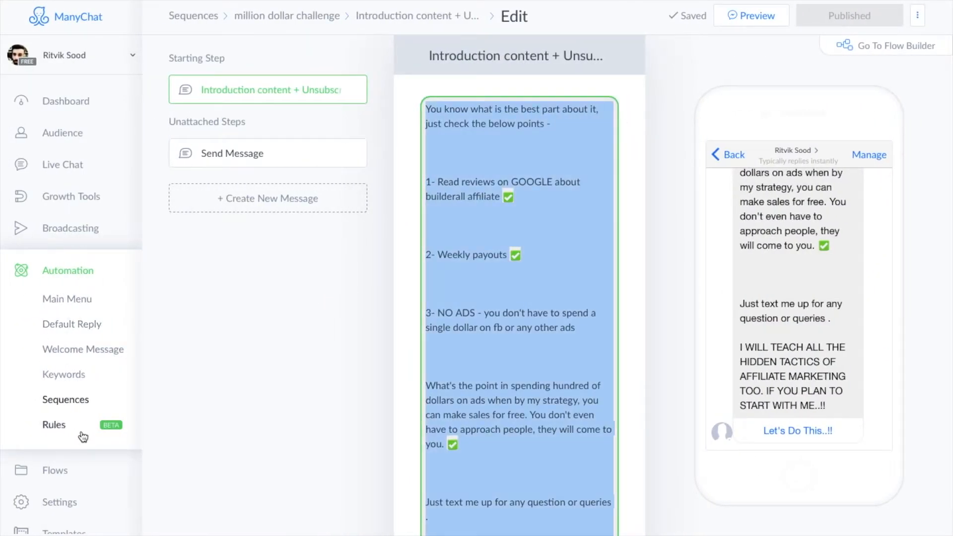
left_click(42, 400)
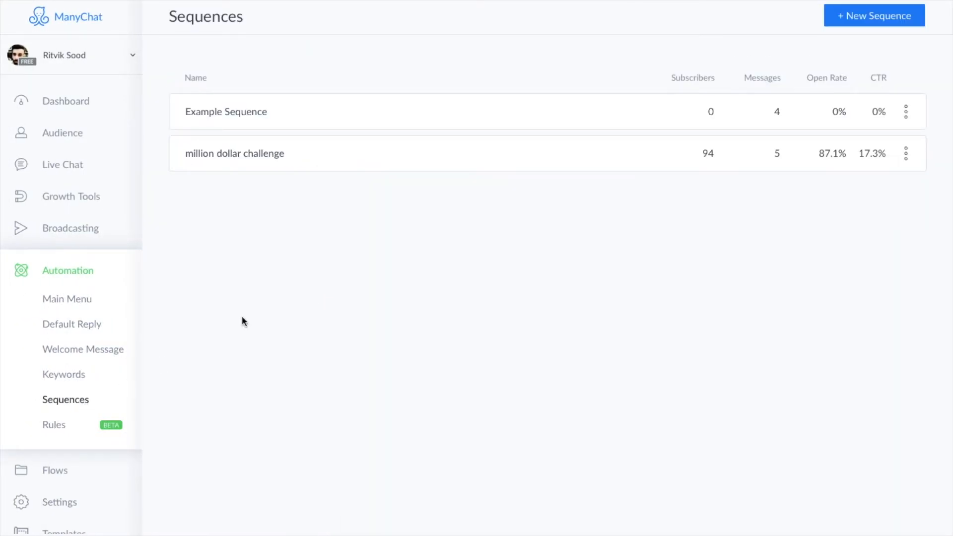
left_click(308, 163)
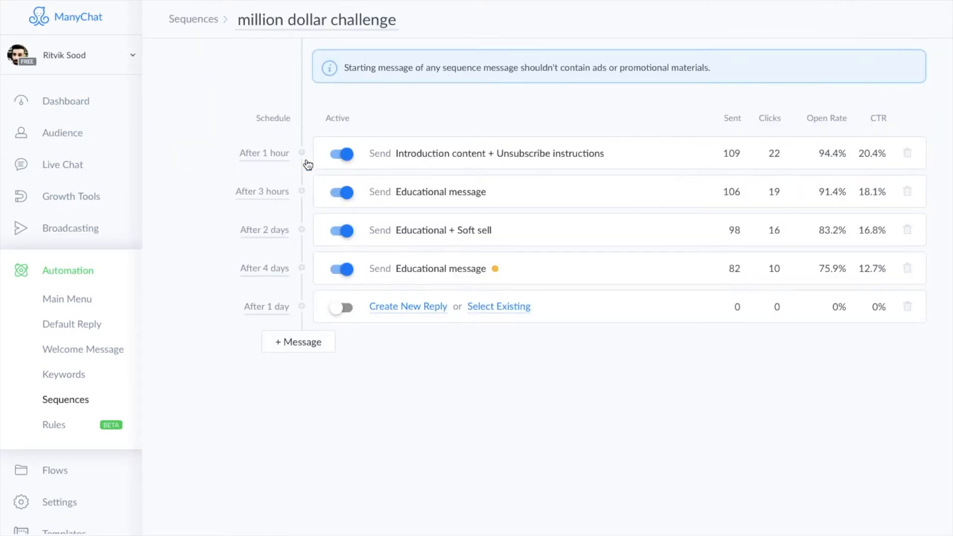
left_click(477, 201)
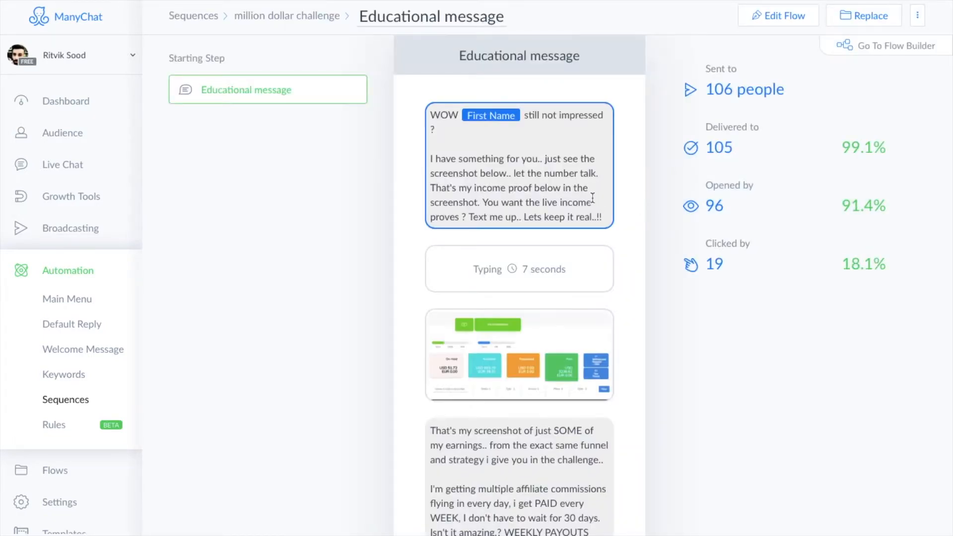
left_click(800, 19)
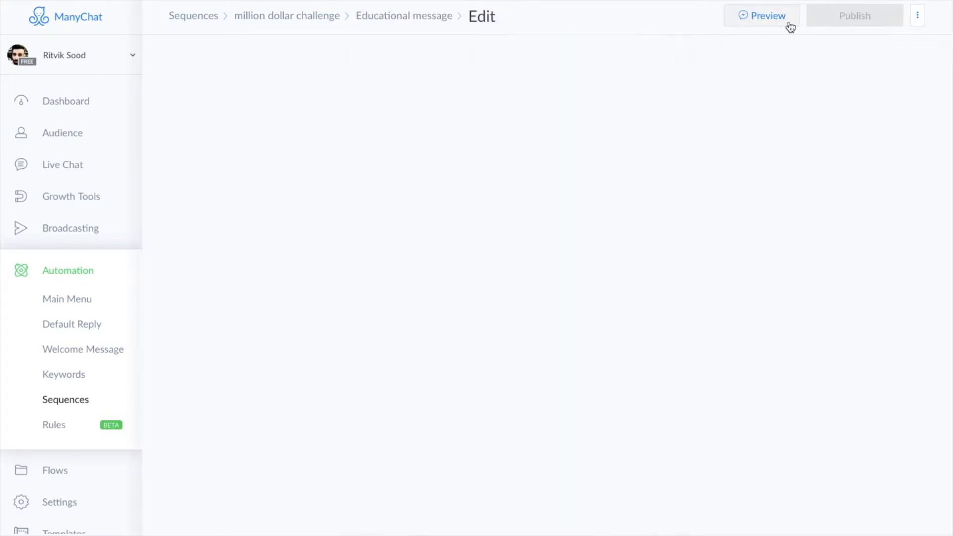
left_click(565, 171)
key("ctrl+a")
key("ctrl+c")
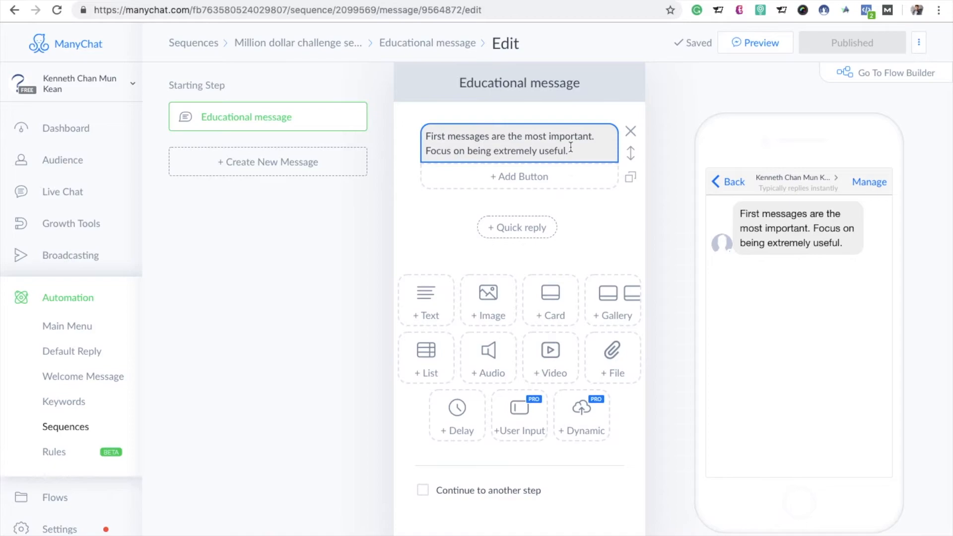
Step: Replace the placeholder text in the Educational message's first block with the copied "WOW First Name still not impressed ?" text
left_click(571, 148)
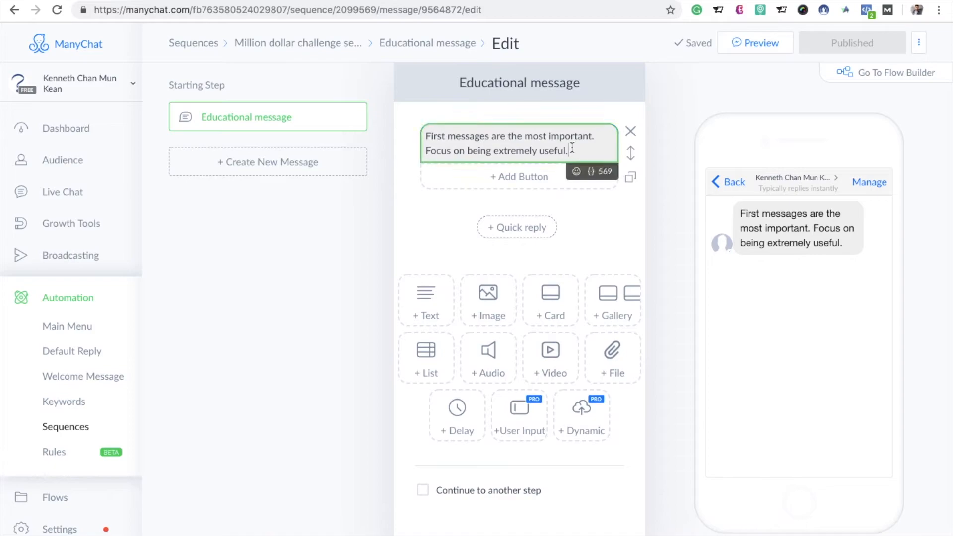
key("ctrl+a")
key("BackSpace")
key("ctrl+v")
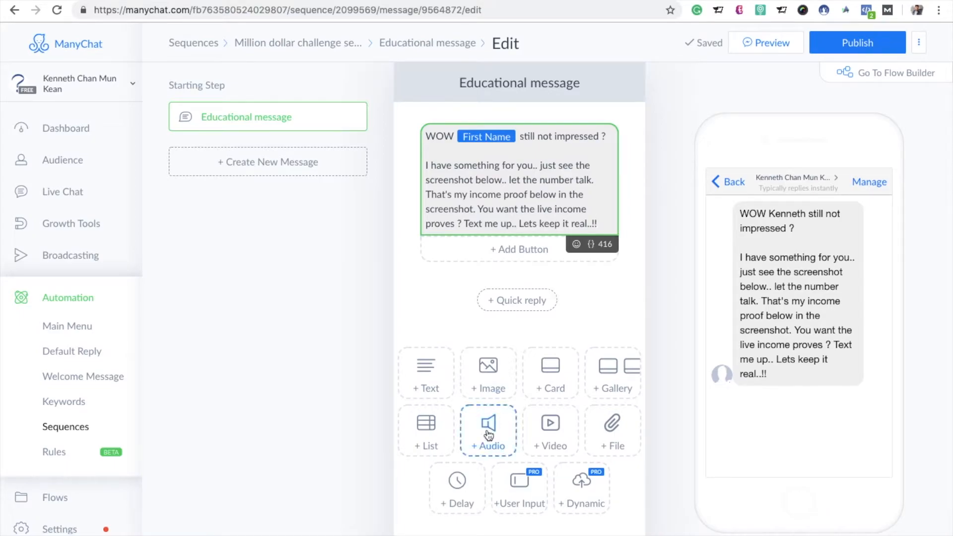
Step: Add a 5-second typing delay below the Educational message's opening text, leaving no empty text block after it
left_click(454, 497)
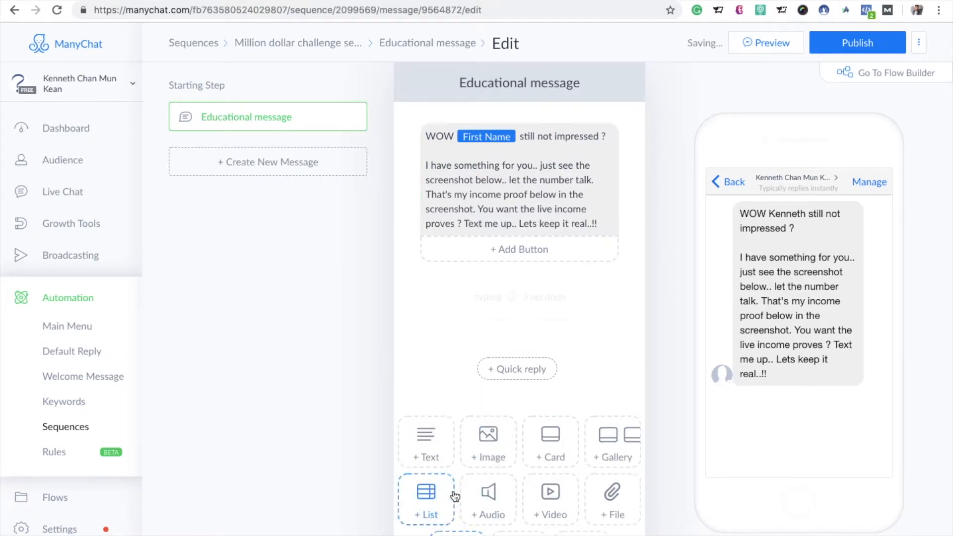
left_click(603, 313)
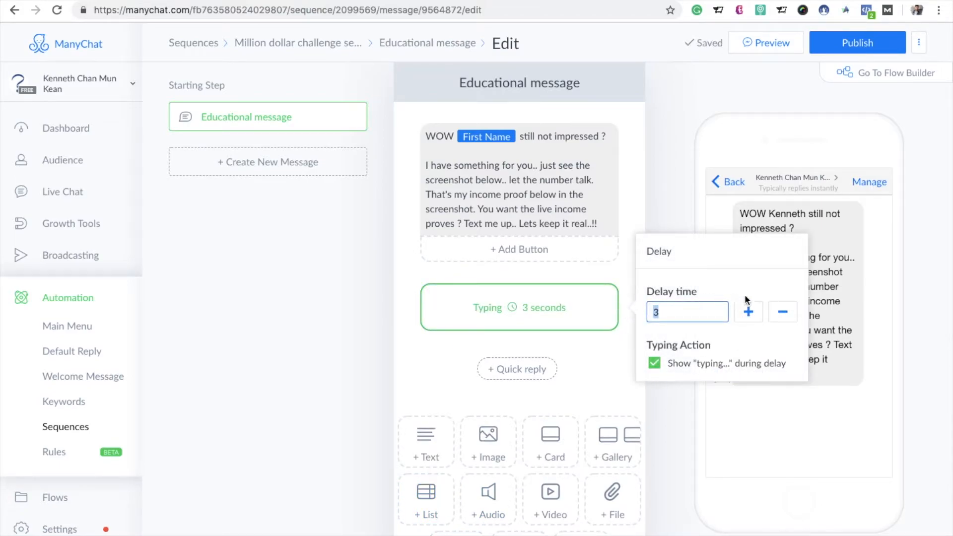
left_click(750, 312)
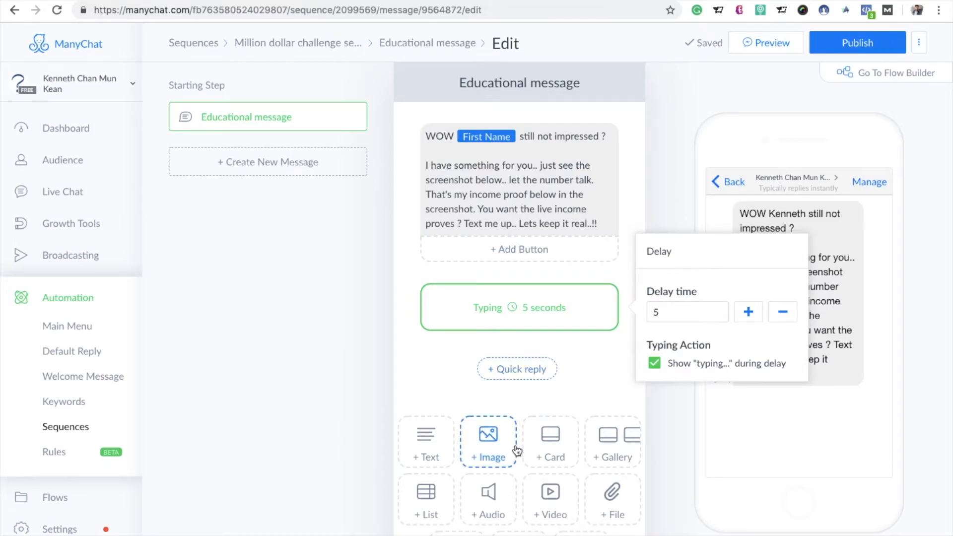
left_click(430, 459)
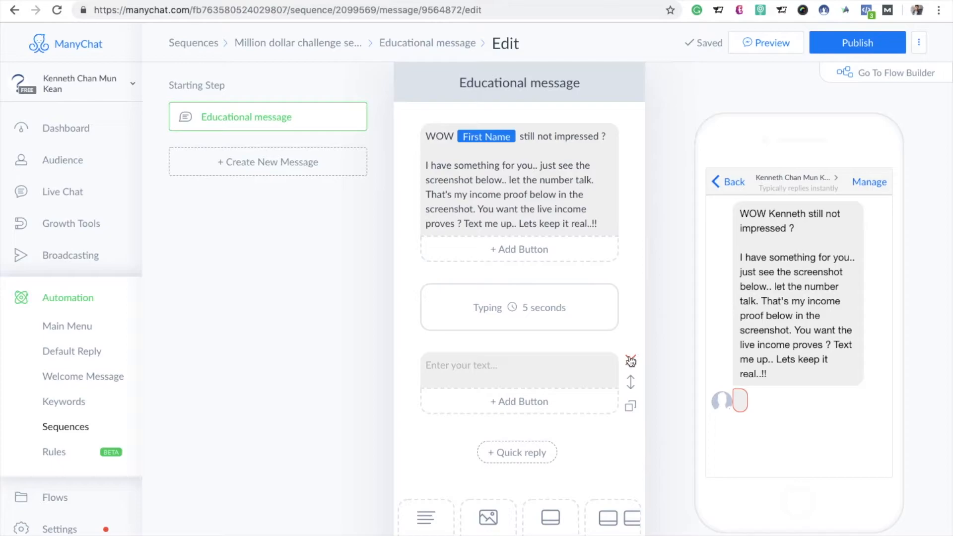
left_click(630, 361)
Step: Add an image block after the typing delay and upload the earnings screenshot IMG_7678.jpg from the Downloads folder
scroll(476, 436, "down", 1)
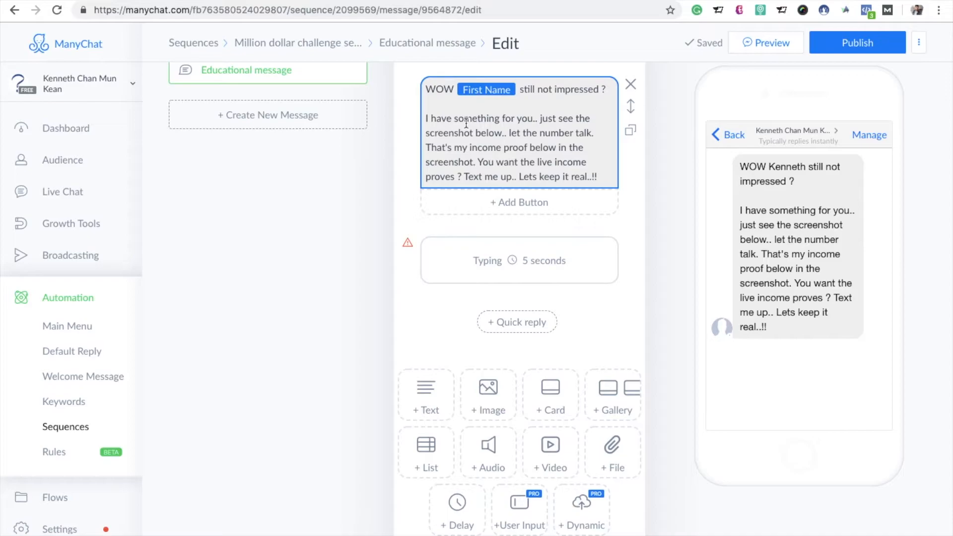
left_click(493, 403)
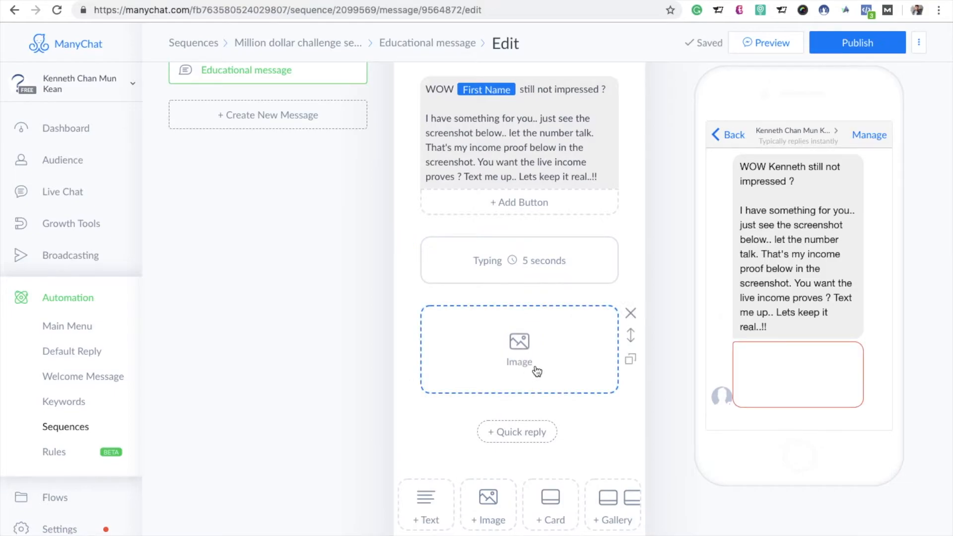
scroll(490, 446, "down", 1)
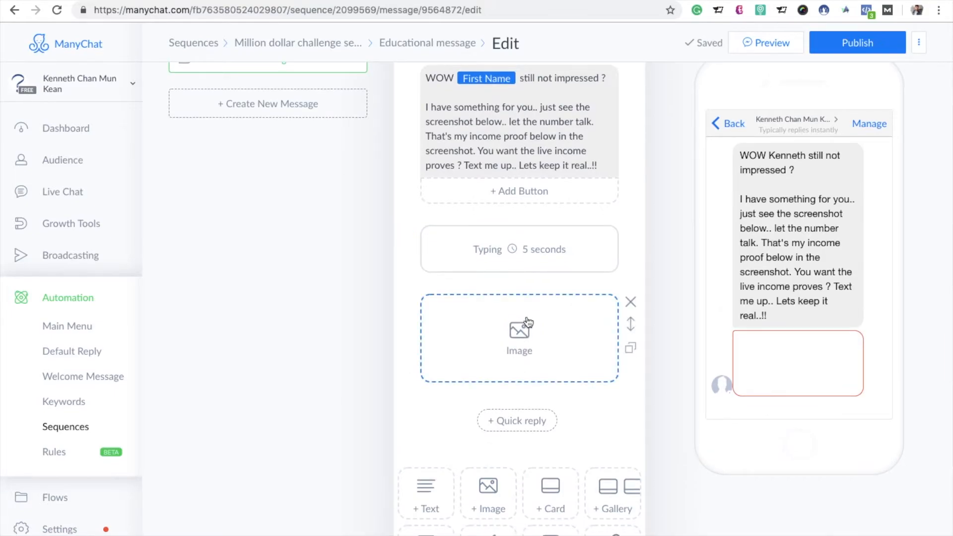
left_click(523, 346)
scroll(514, 176, "down", 3)
scroll(514, 177, "down", 10)
scroll(571, 168, "right", 10)
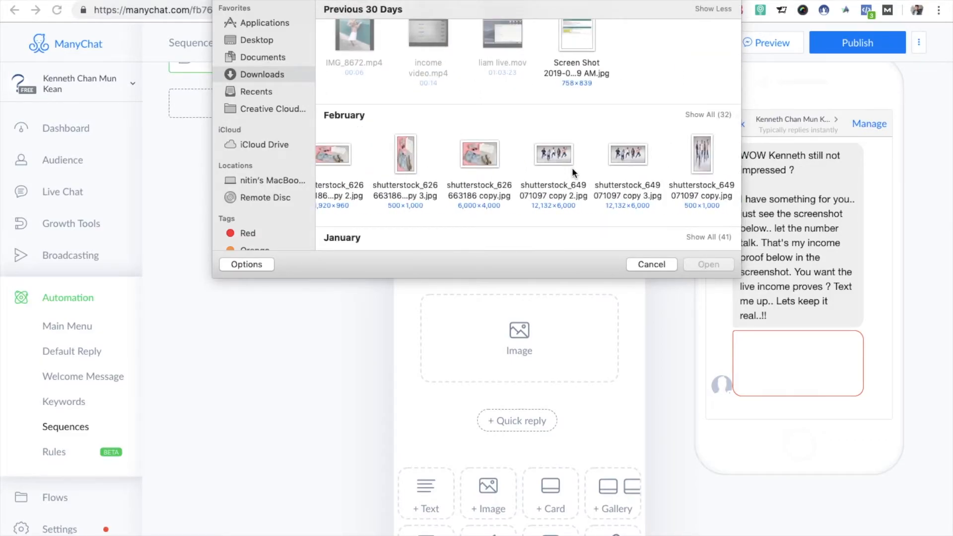
scroll(571, 168, "down", 4)
scroll(580, 184, "right", 8)
scroll(580, 185, "right", 10)
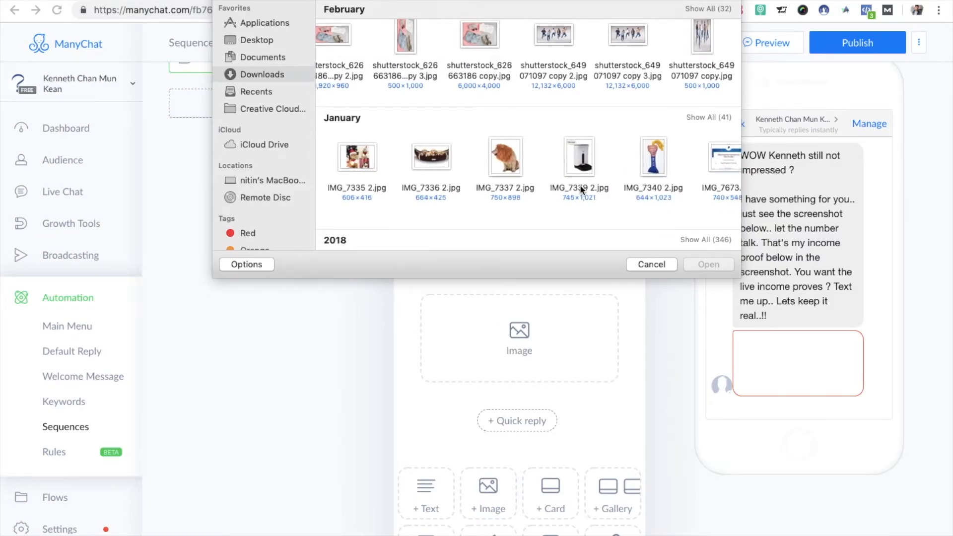
scroll(580, 185, "right", 5)
left_click(632, 156)
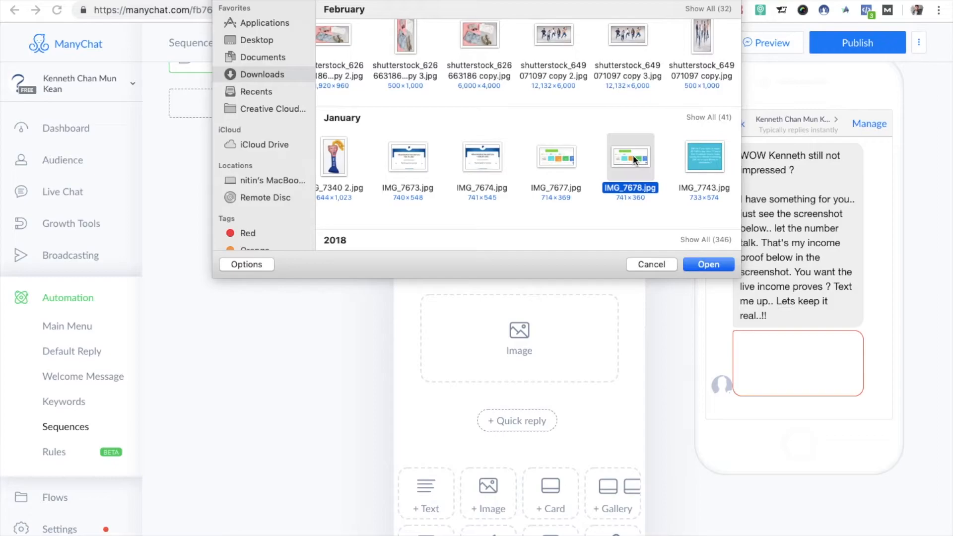
left_click(710, 268)
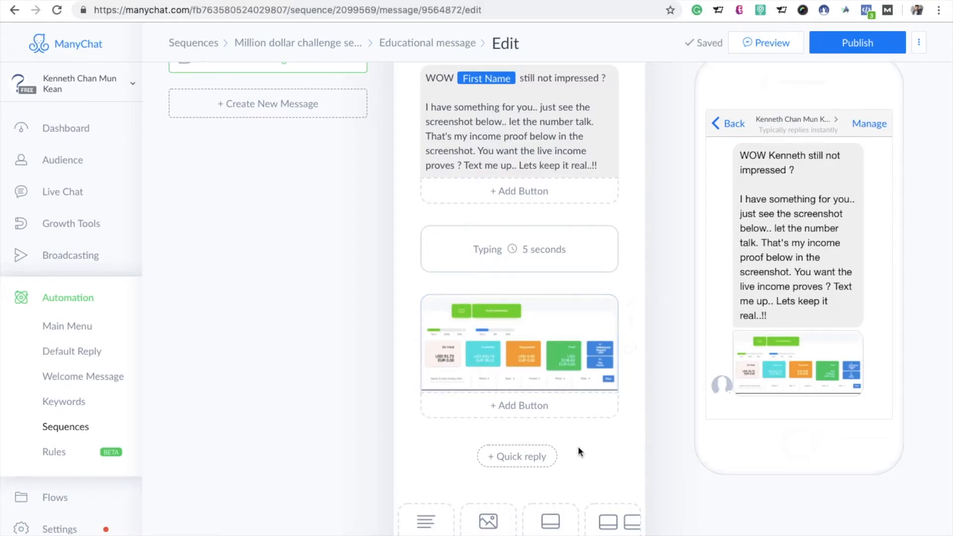
Step: Copy the "That's my screenshot of just SOME of my earnings.." text from the other page's message into a new text block below the image
scroll(578, 448, "down", 2)
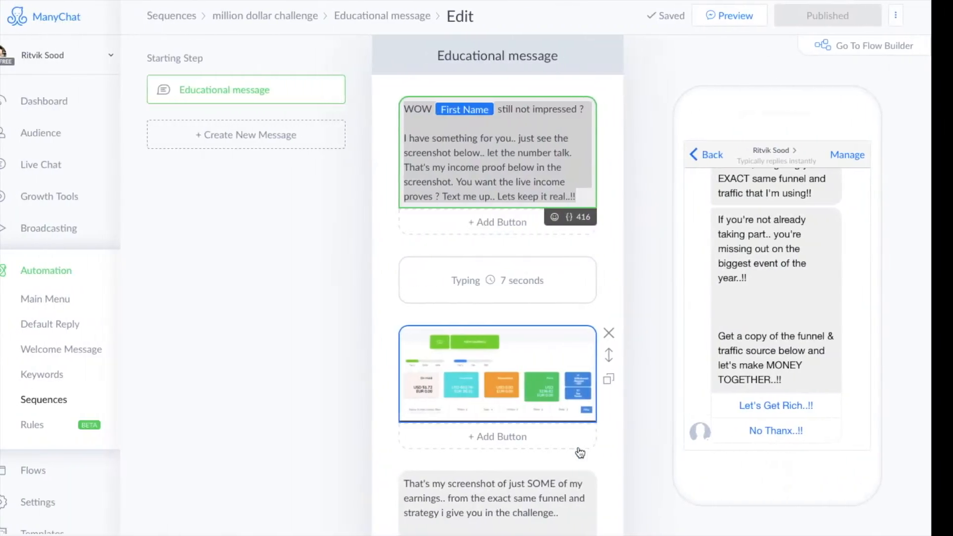
left_click(565, 488)
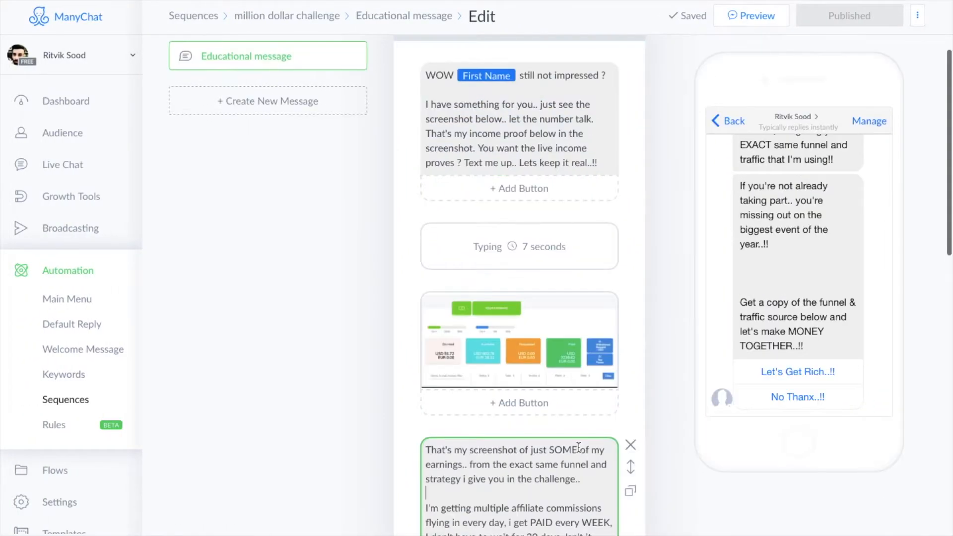
key("ctrl+a")
key("ctrl+c")
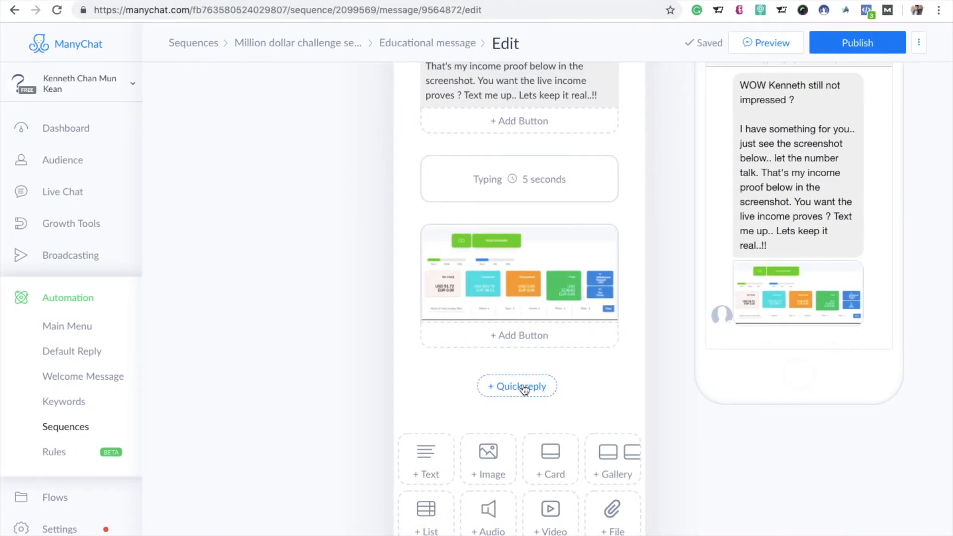
left_click(434, 442)
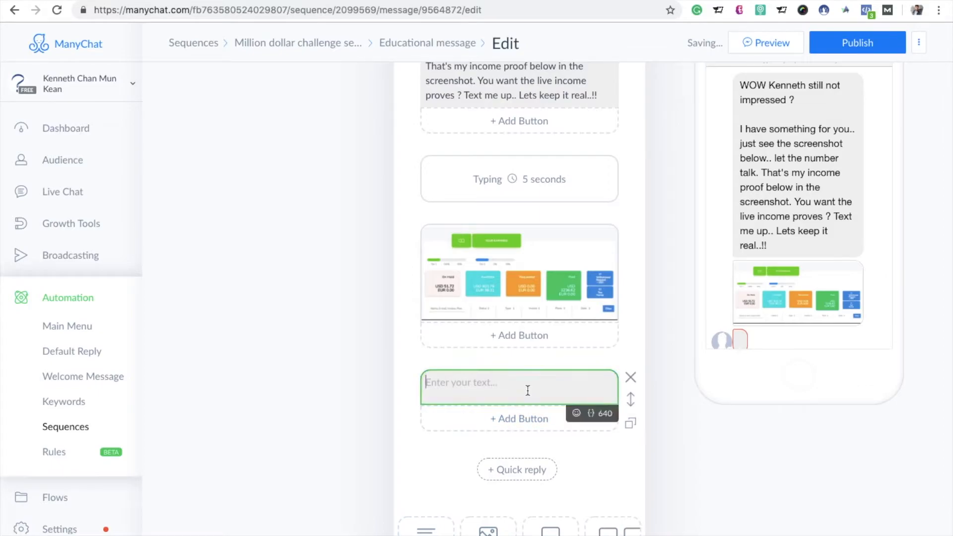
key("ctrl+v")
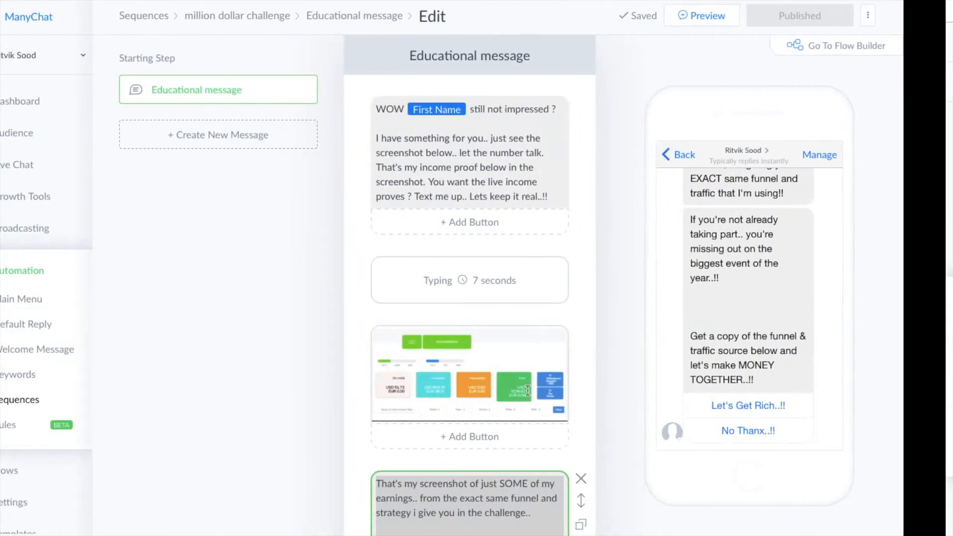
key("ctrl+a")
Step: Add a 7-second typing delay below the "That's my screenshot" text block, with the typing indicator shown
scroll(526, 388, "down", 3)
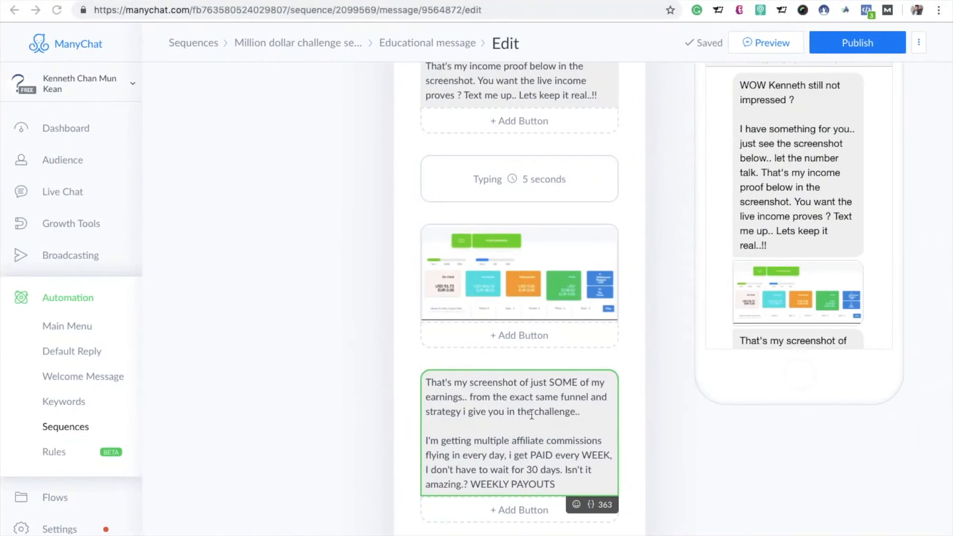
scroll(531, 414, "down", 5)
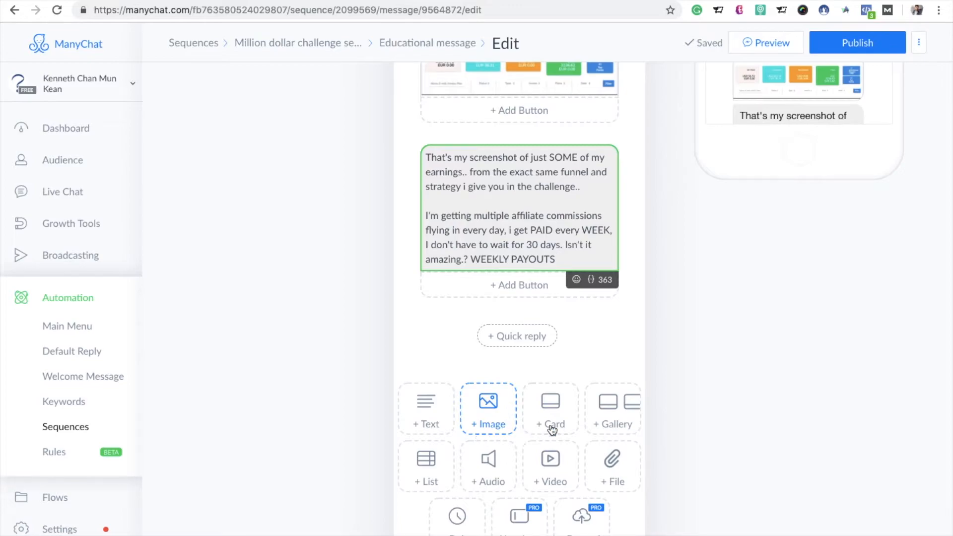
left_click(457, 516)
left_click(587, 355)
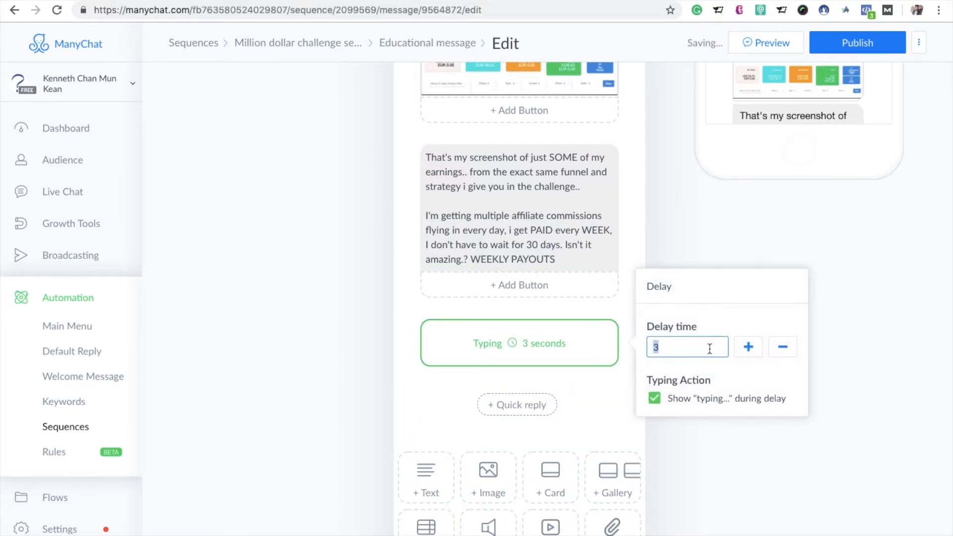
left_click(749, 348)
left_click(749, 348)
left_click(749, 348)
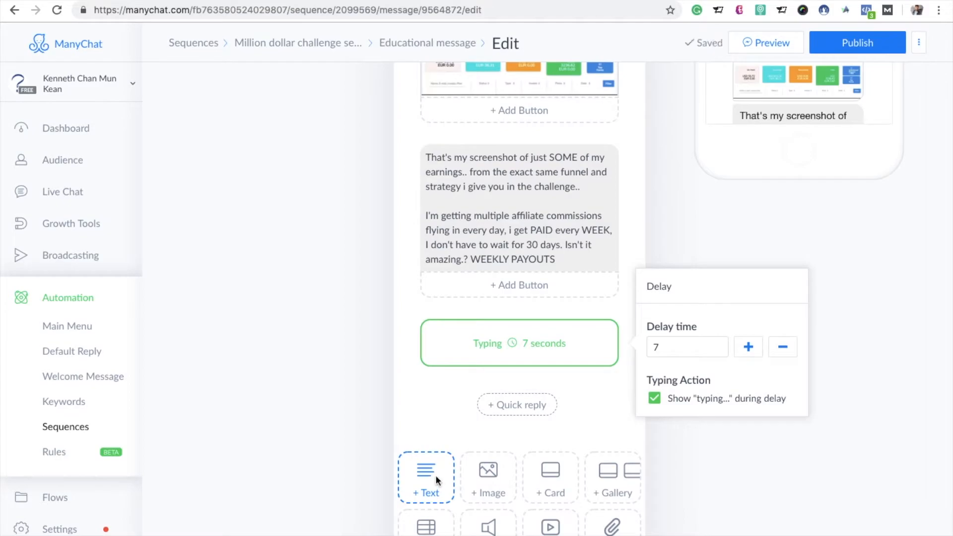
Step: Add a text block after the 7-second delay and fill it with the other page's "That screenshot could be from your account..!!!!!" text
left_click(438, 481)
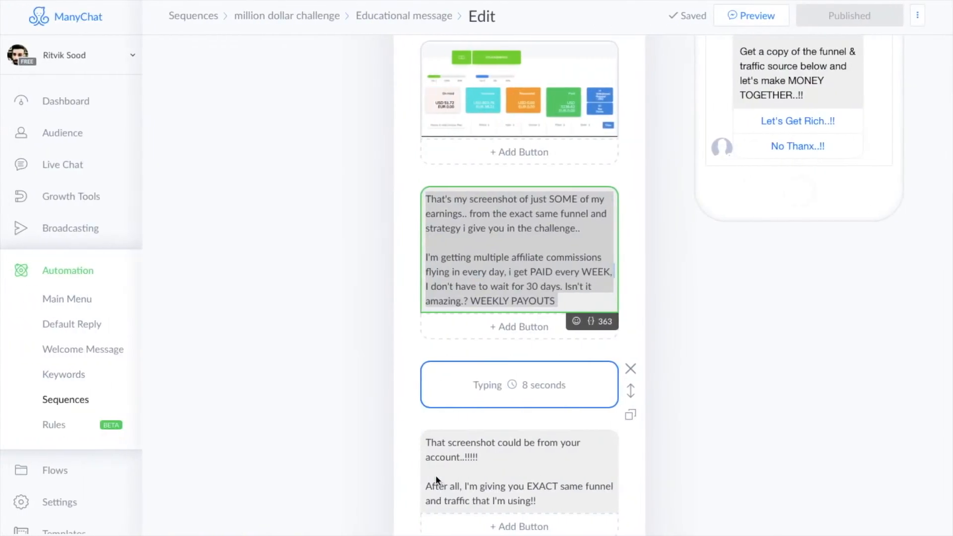
left_click(498, 474)
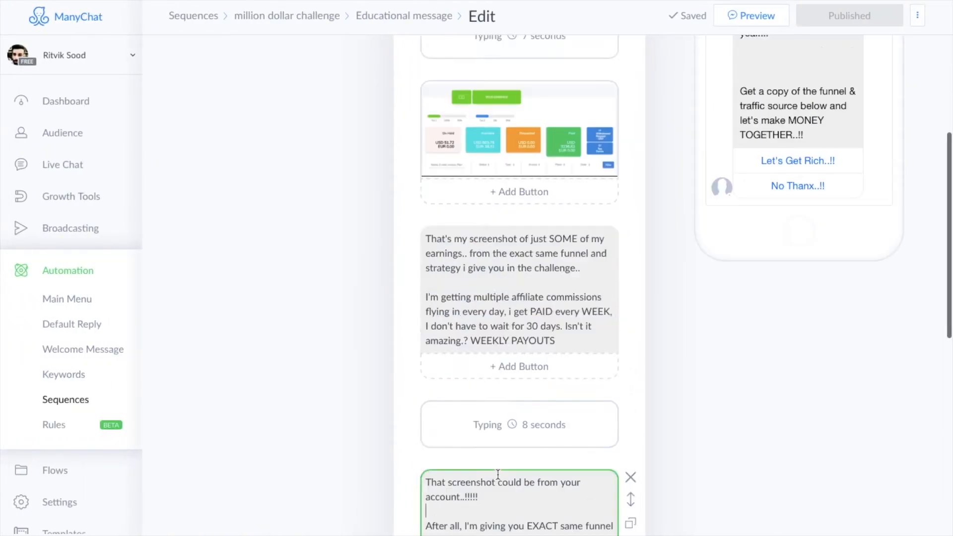
key("super+a")
key("super+c")
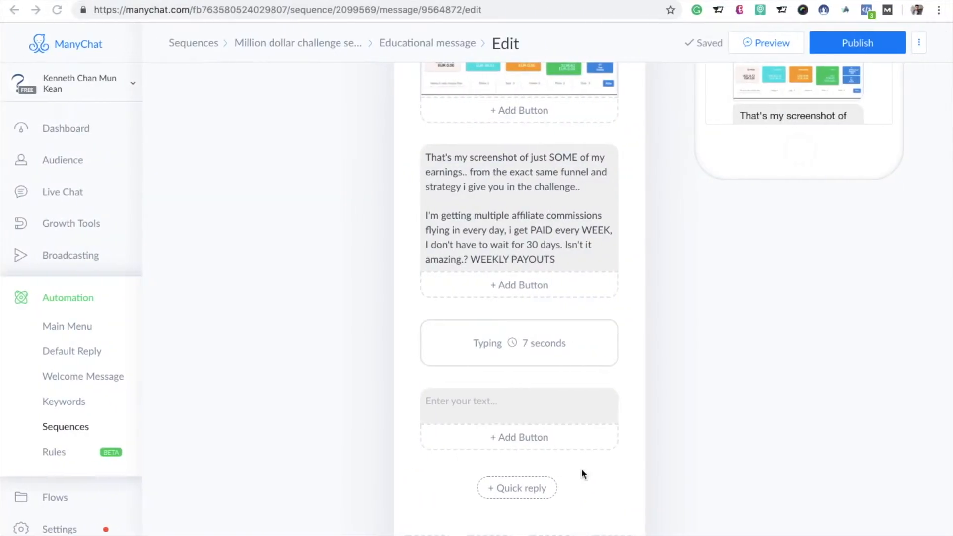
left_click(579, 401)
key("super+v")
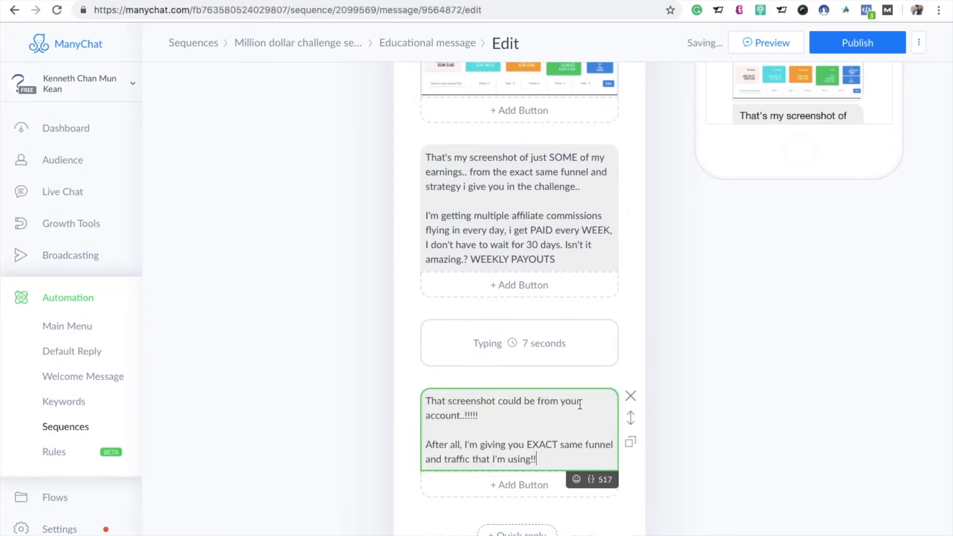
Step: Copy the other page's "If you're not already taking part.." text into a new text block at the end of the Educational message
scroll(579, 403, "down", 3)
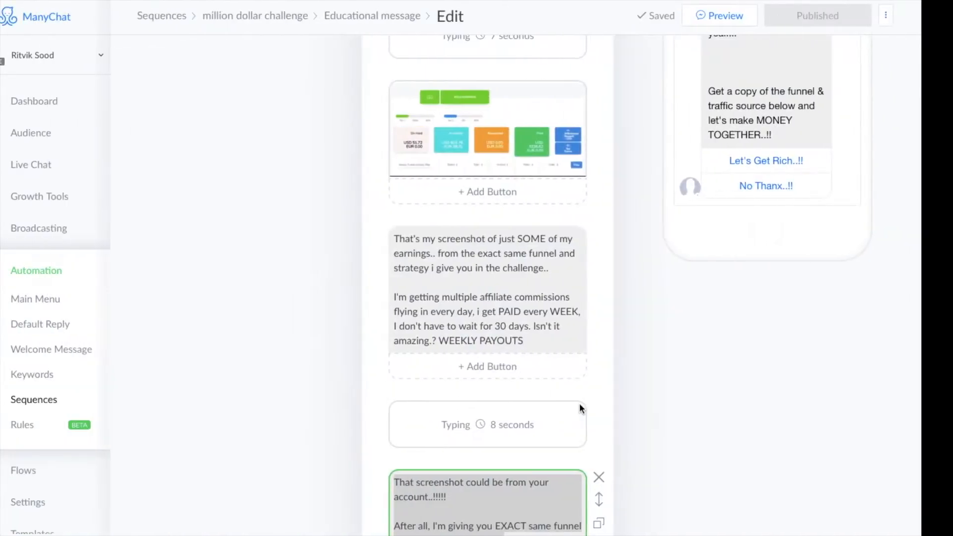
scroll(579, 403, "down", 5)
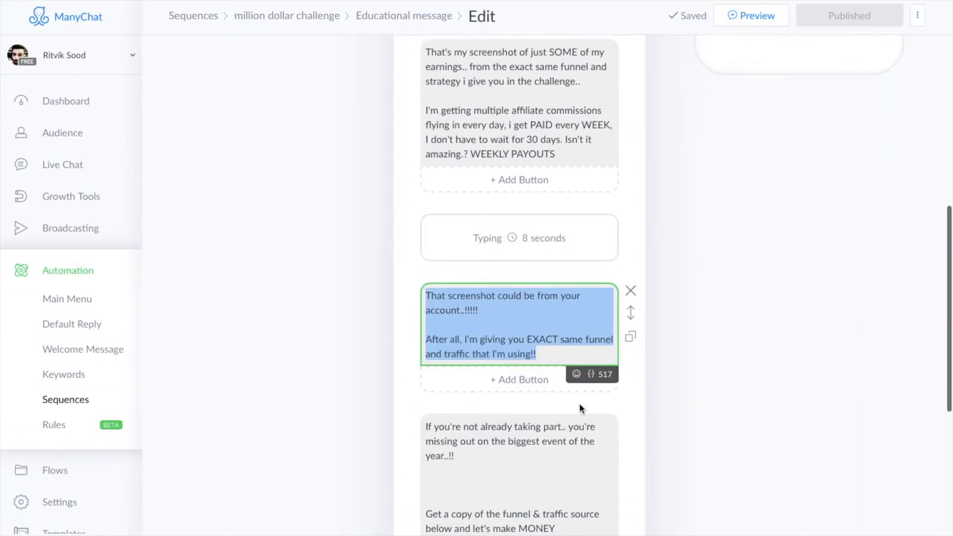
left_click(563, 437)
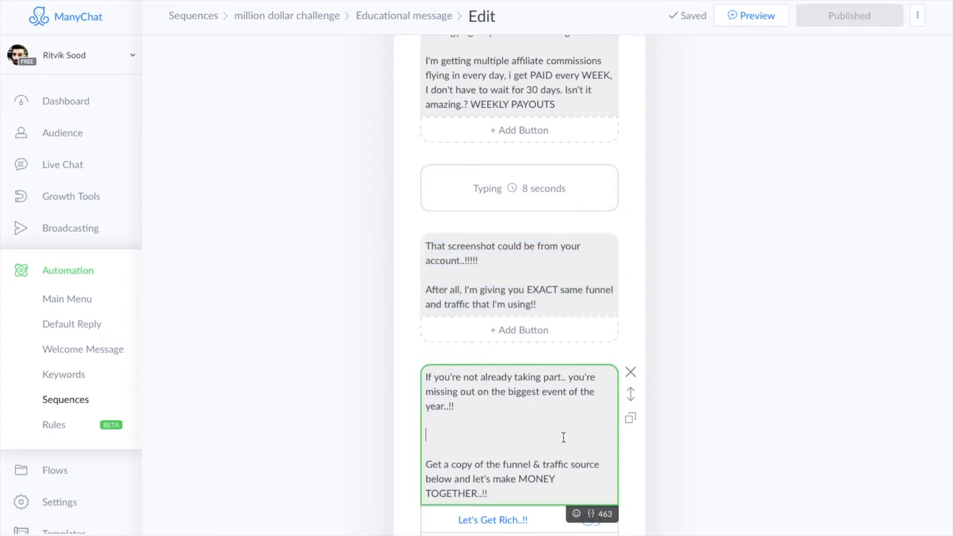
key("super+a")
key("super+c")
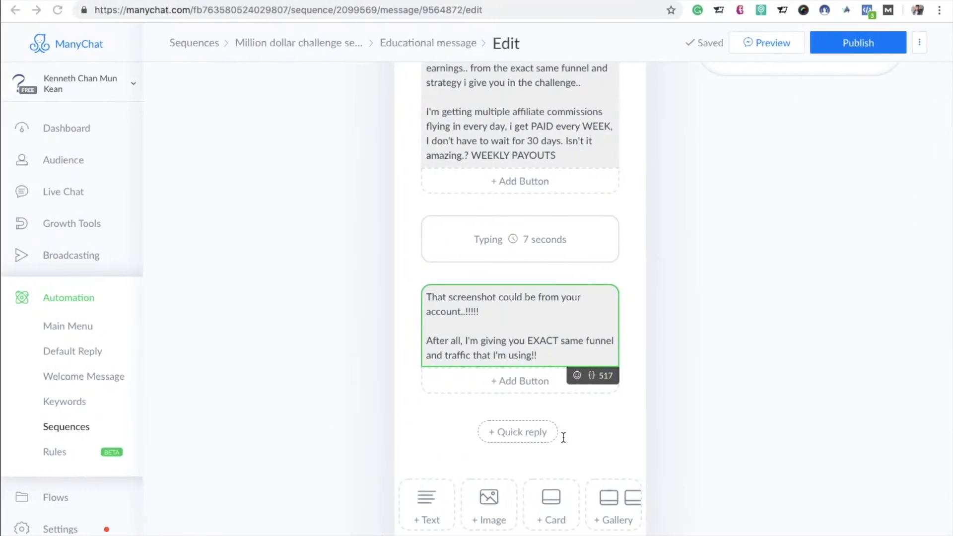
scroll(562, 437, "down", 2)
left_click(431, 449)
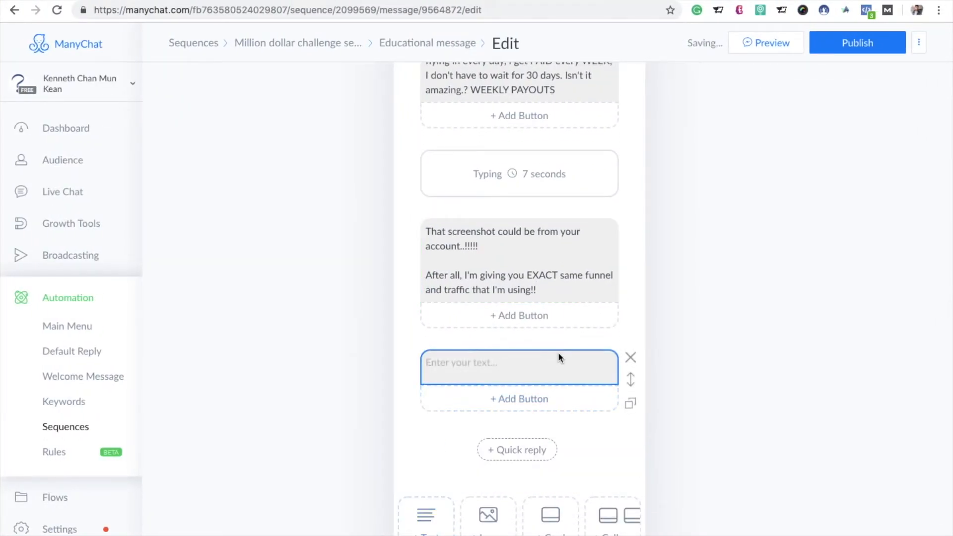
left_click(558, 353)
key("super+v")
Step: Add a button titled "Let's make money" to the "If you're not already taking part.." text block
scroll(549, 366, "down", 2)
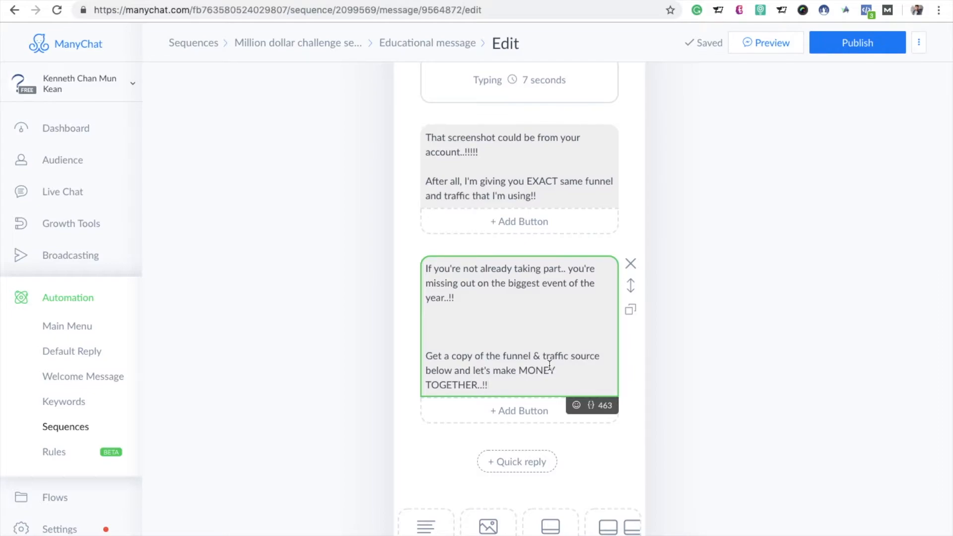
left_click(524, 413)
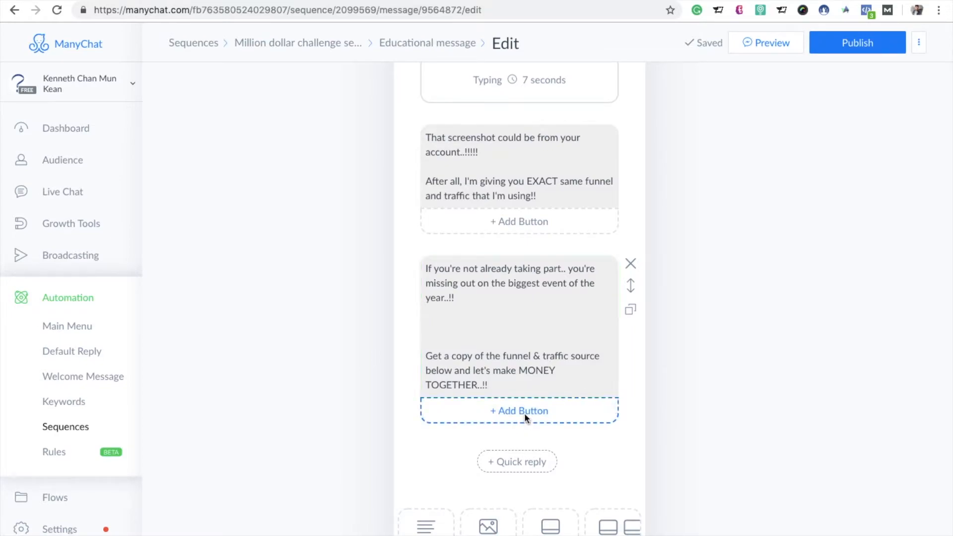
key("BackSpace")
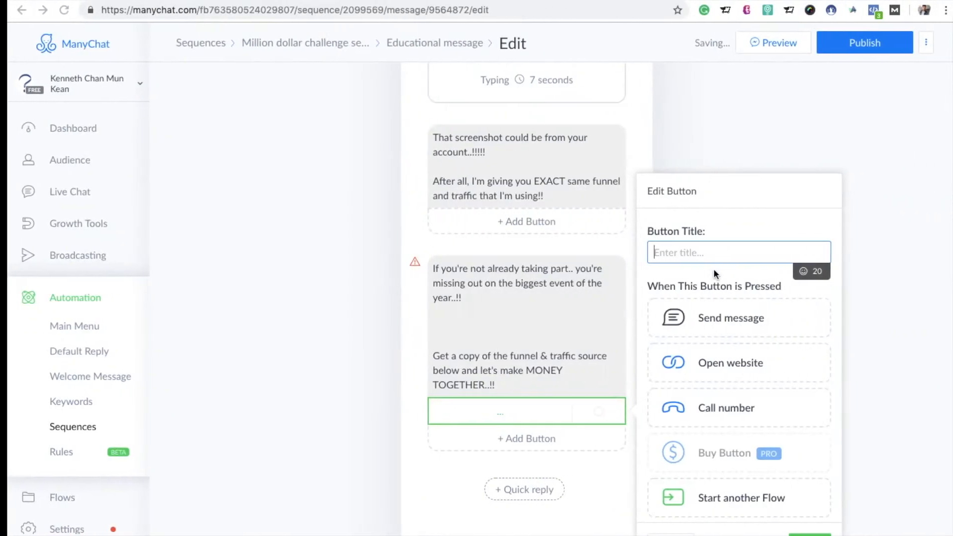
type("Let's ,ale")
key("BackSpace")
key("BackSpace")
key("BackSpace")
scroll(546, 268, "down", 5)
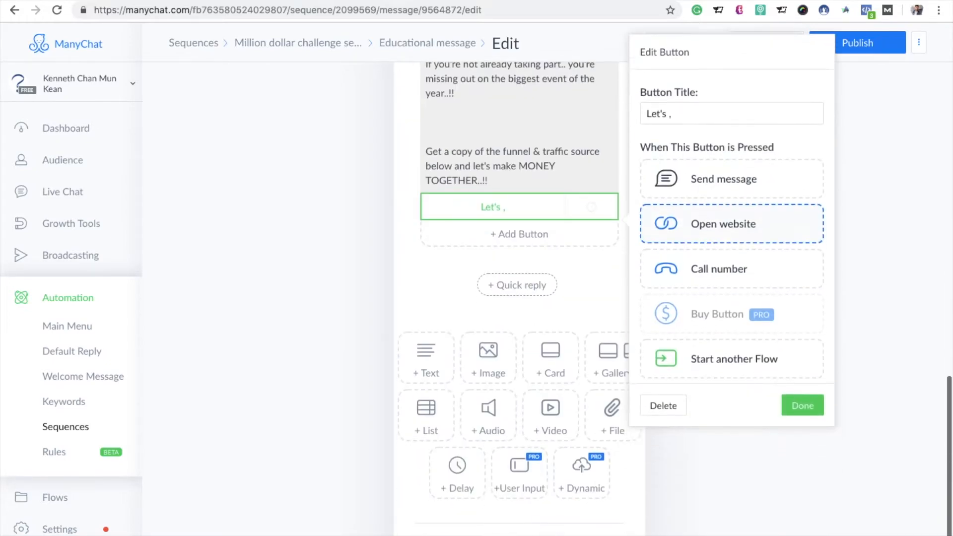
left_click(718, 101)
key("BackSpace")
type("make money")
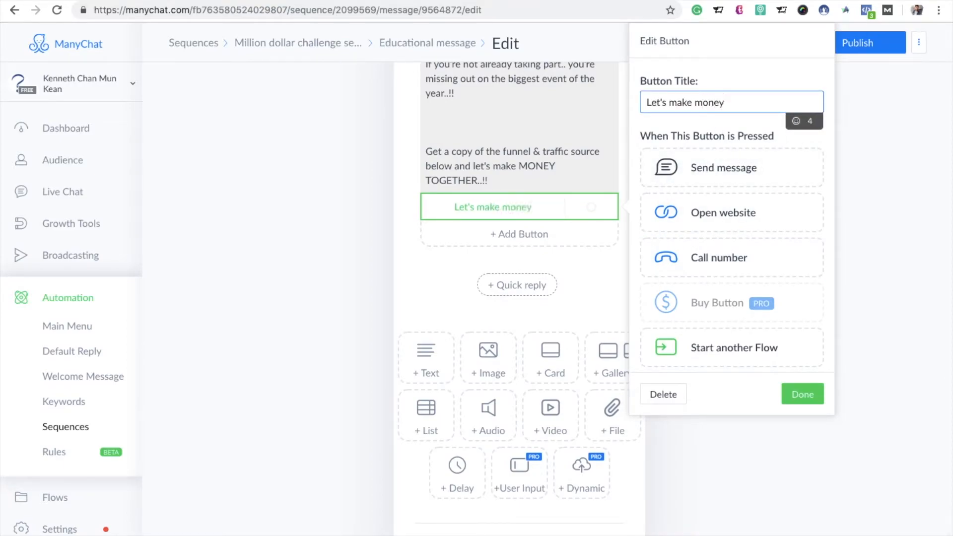
Step: Make the "Let's make money" button open the page owner's milliondollarchallenge.co/secured-place website and finish editing the button
left_click(697, 217)
left_click(686, 248)
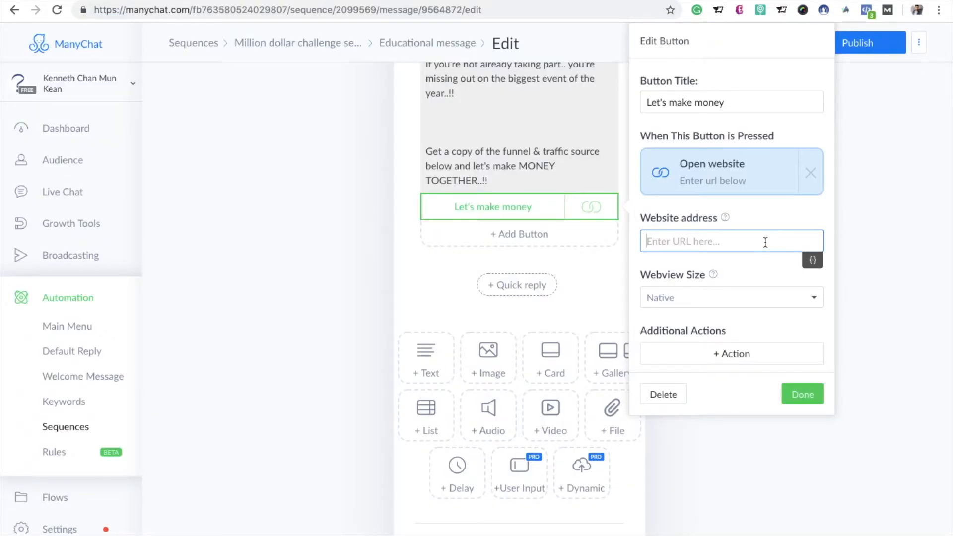
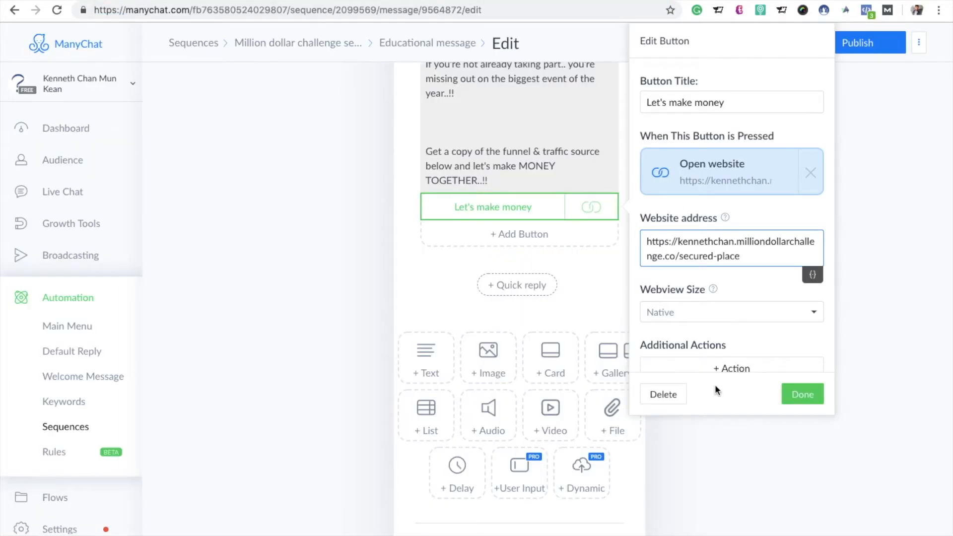
left_click(798, 397)
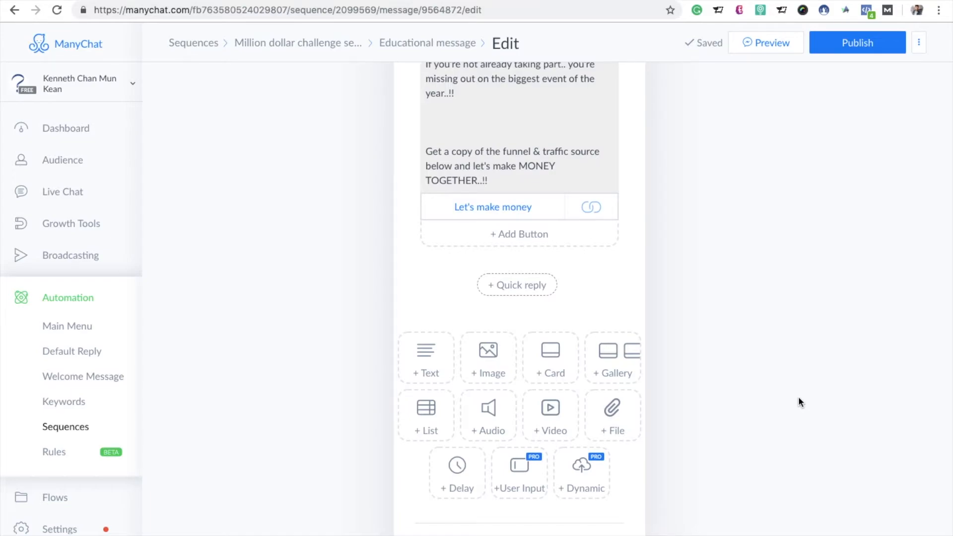
Step: Add a second button titled "No Thanx..!!" below the "Let's make money" button
left_click(502, 232)
key("BackSpace")
type("No Tha")
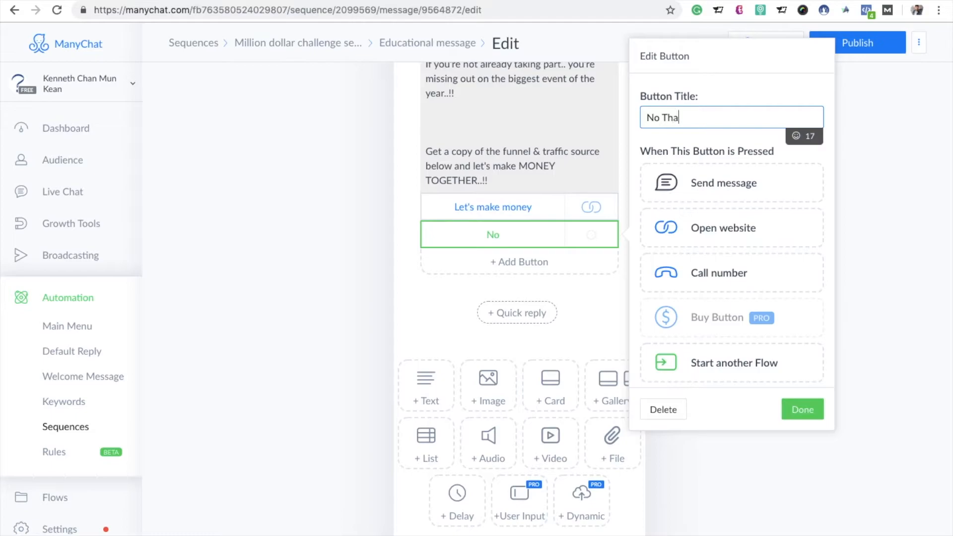
type("nx..!!")
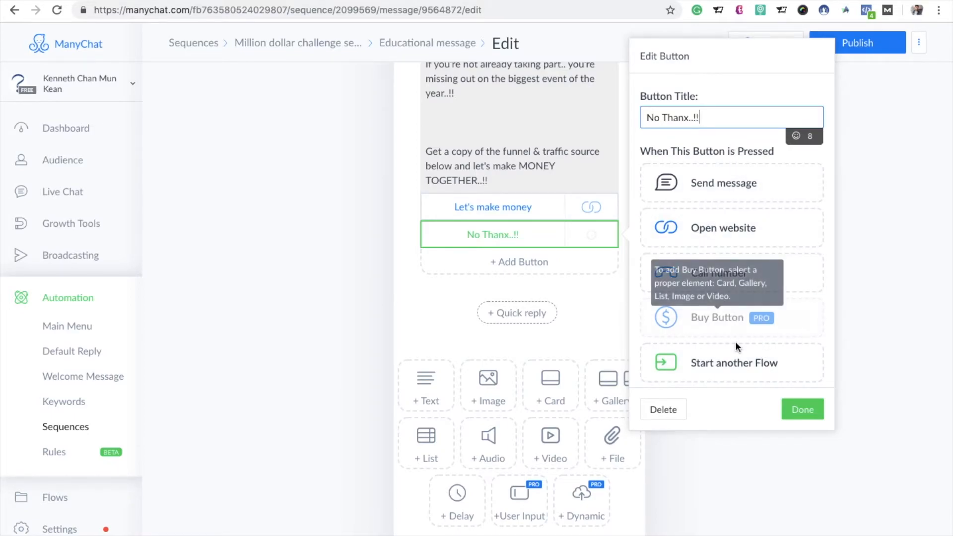
Step: Give the "No Thanx..!!" button an Unsubscribe from Sequence action for "Million dollar challenge sequnce" and finish editing the button
scroll(712, 340, "down", 3)
scroll(712, 344, "down", 2)
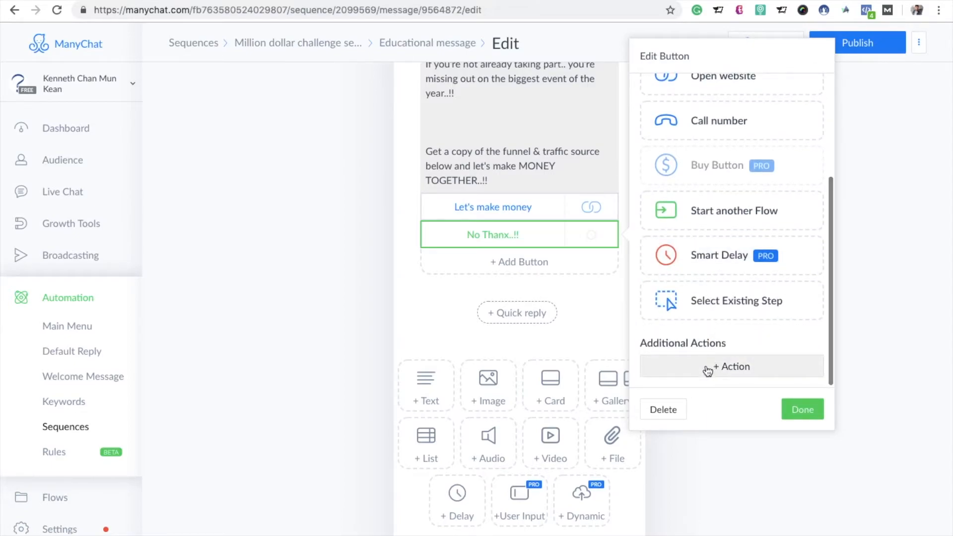
left_click(708, 371)
scroll(715, 434, "down", 2)
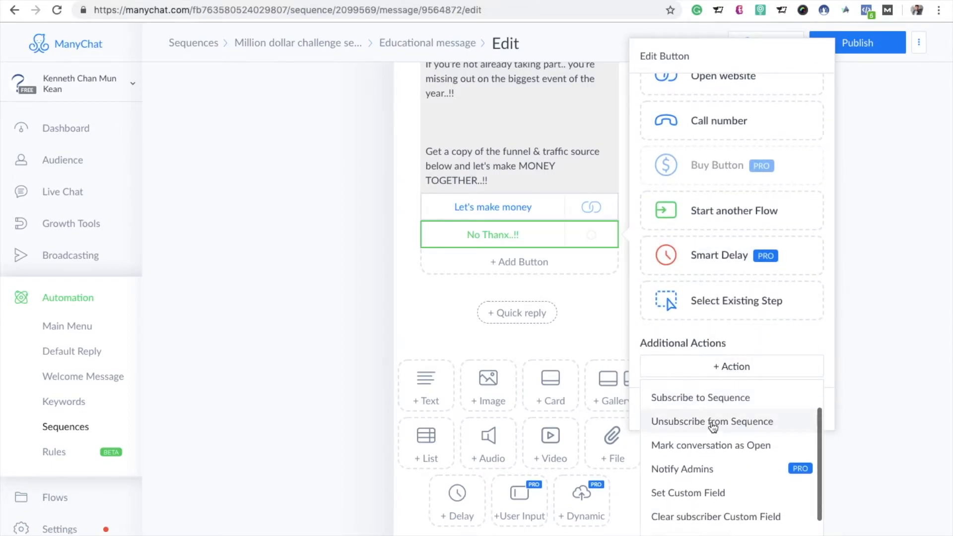
left_click(711, 422)
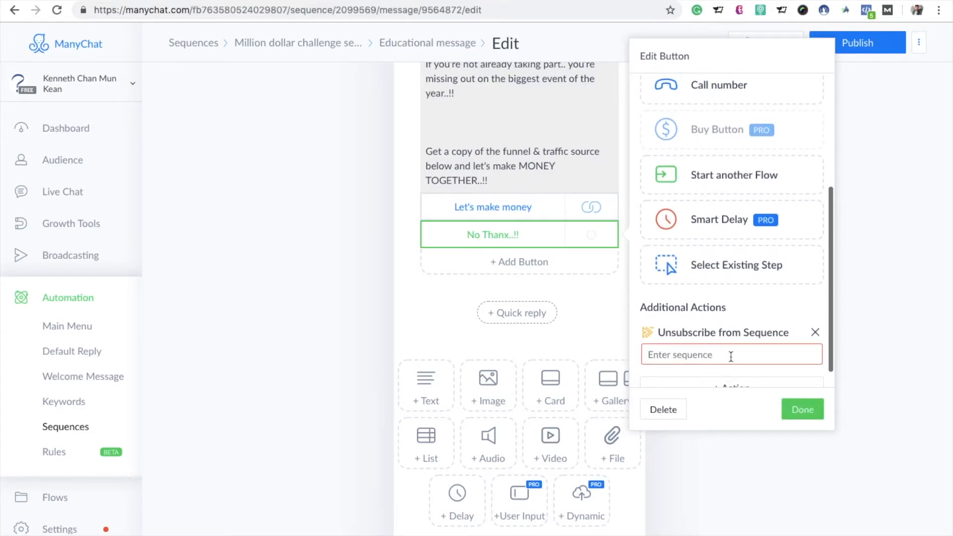
left_click(731, 356)
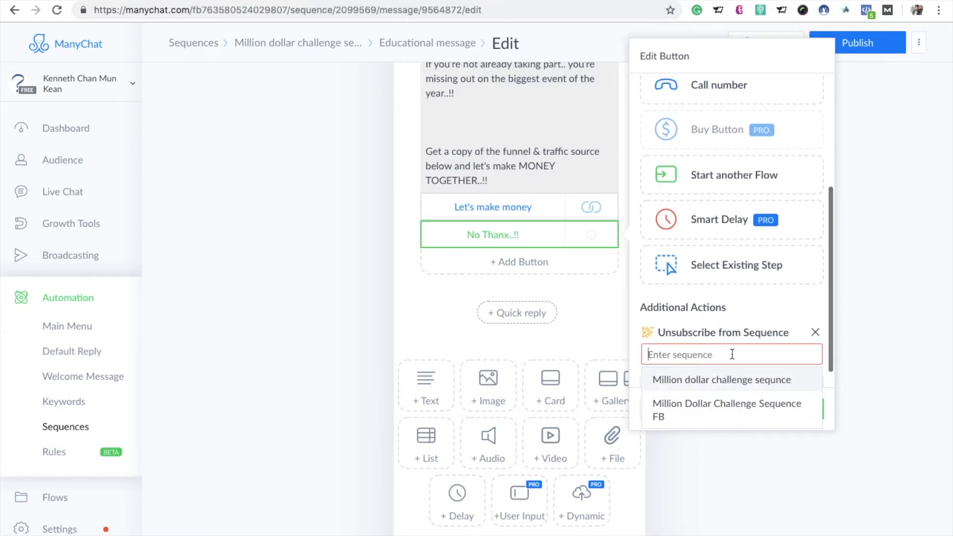
left_click(729, 381)
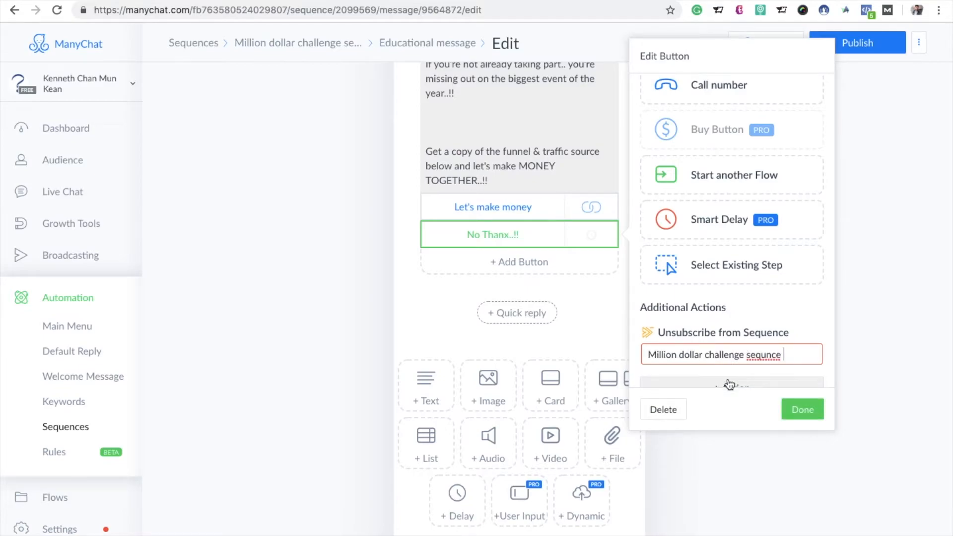
left_click(802, 419)
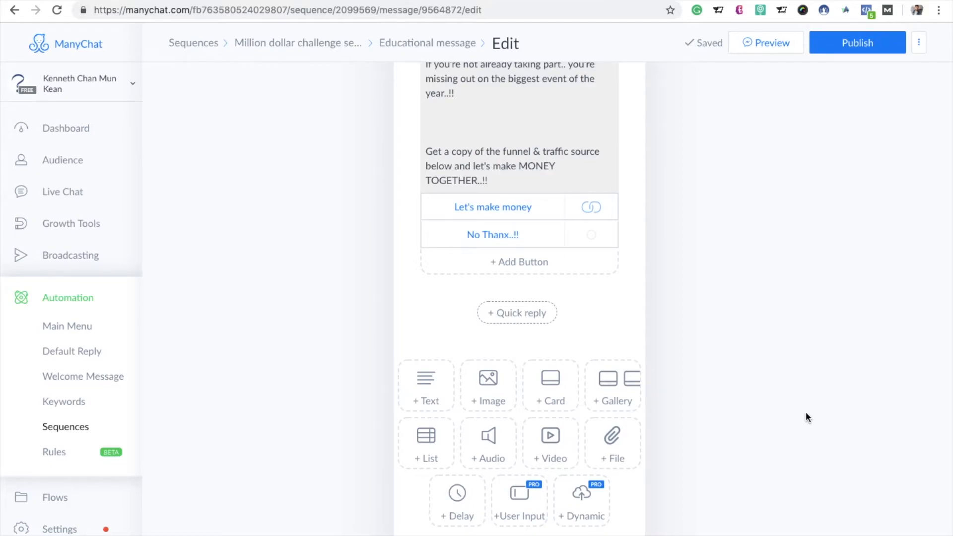
Step: Publish the Educational message and return to the message list of "Million dollar challenge sequnce"
scroll(805, 412, "up", 5)
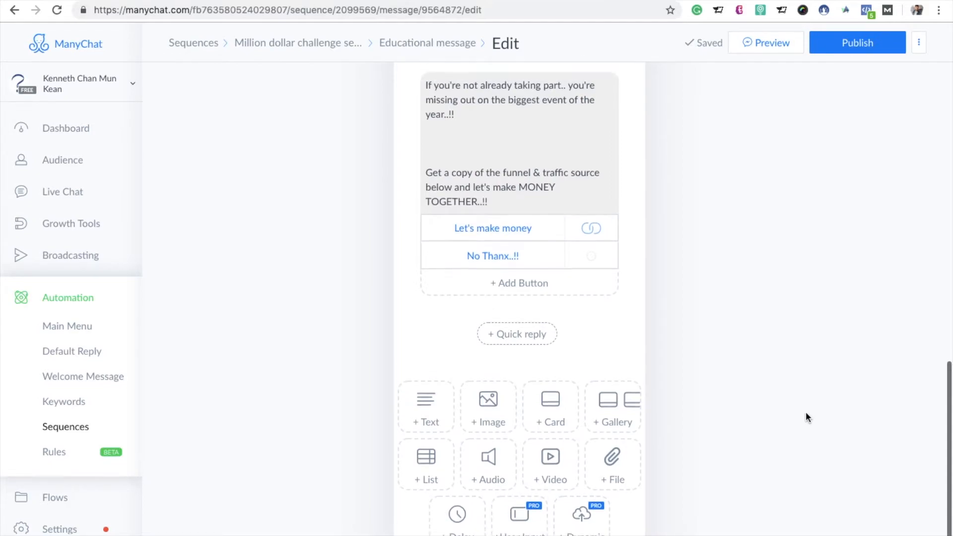
left_click(878, 44)
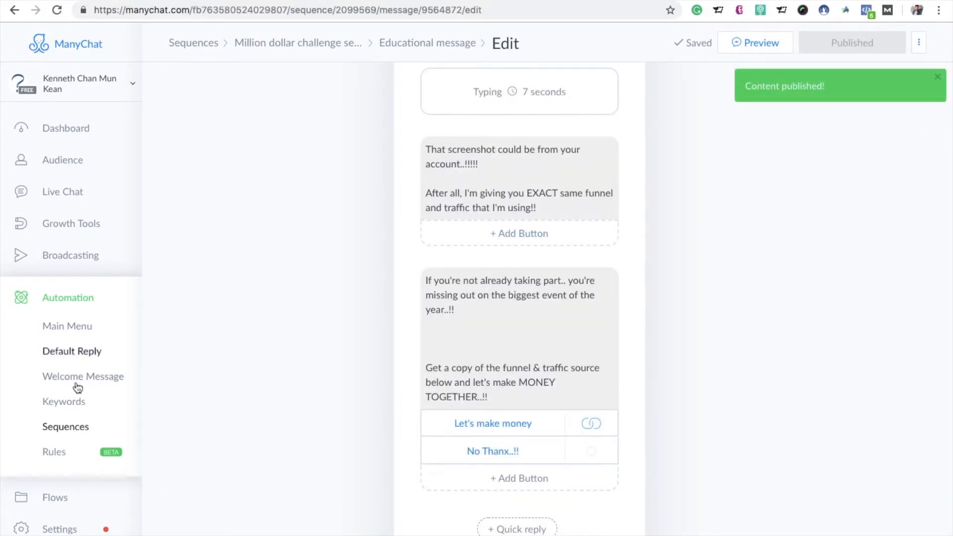
left_click(64, 426)
left_click(336, 137)
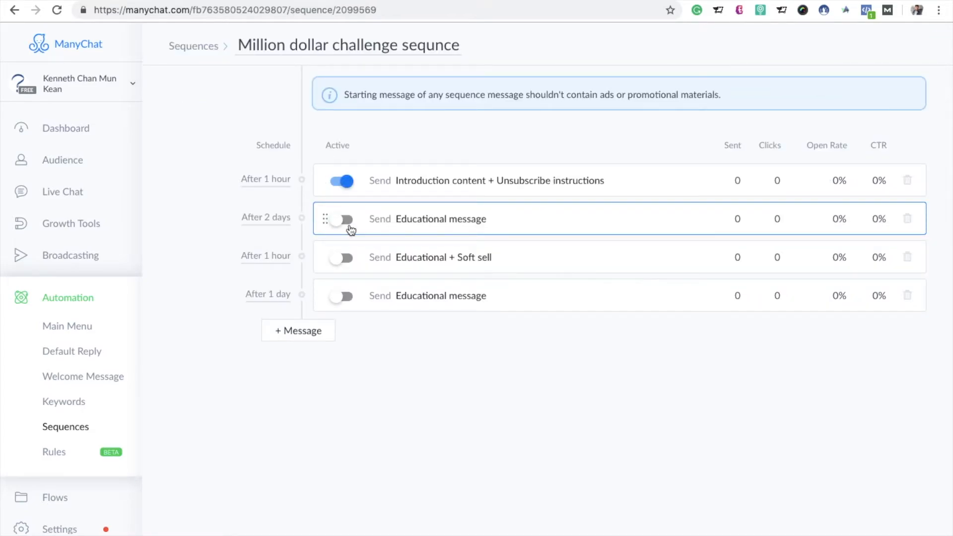
Step: Schedule the first Educational message for 3 hours after the previous message, save the schedule and activate the message
left_click(277, 216)
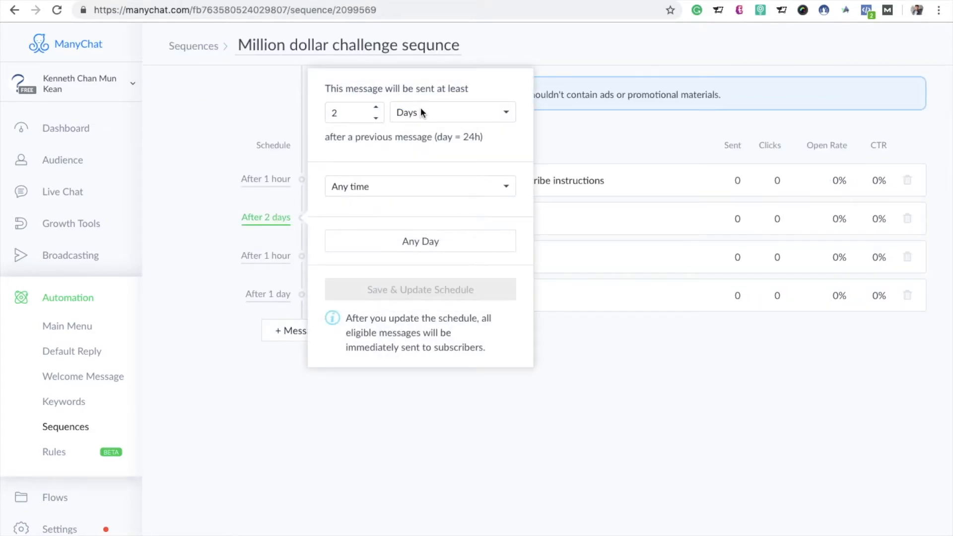
left_click(378, 119)
left_click(377, 106)
left_click(376, 107)
left_click(507, 115)
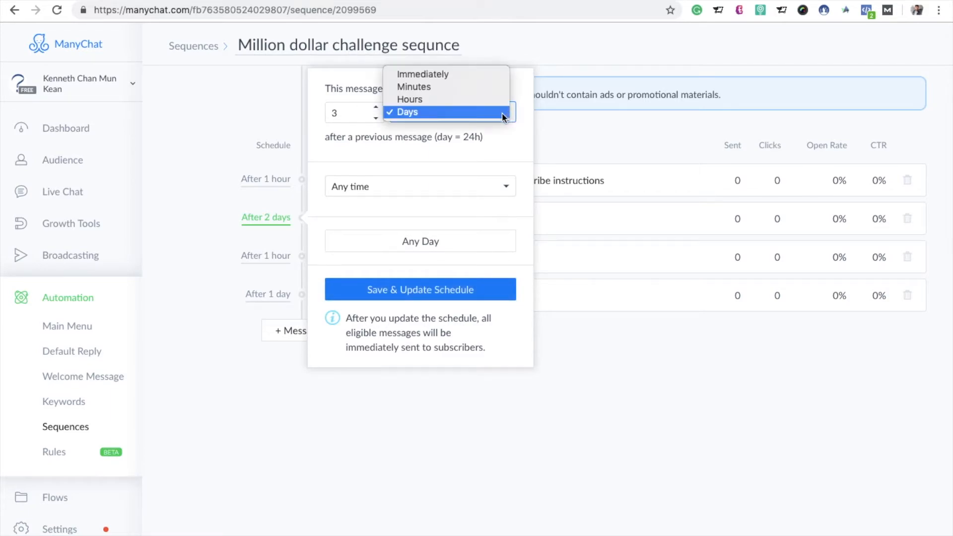
left_click(469, 98)
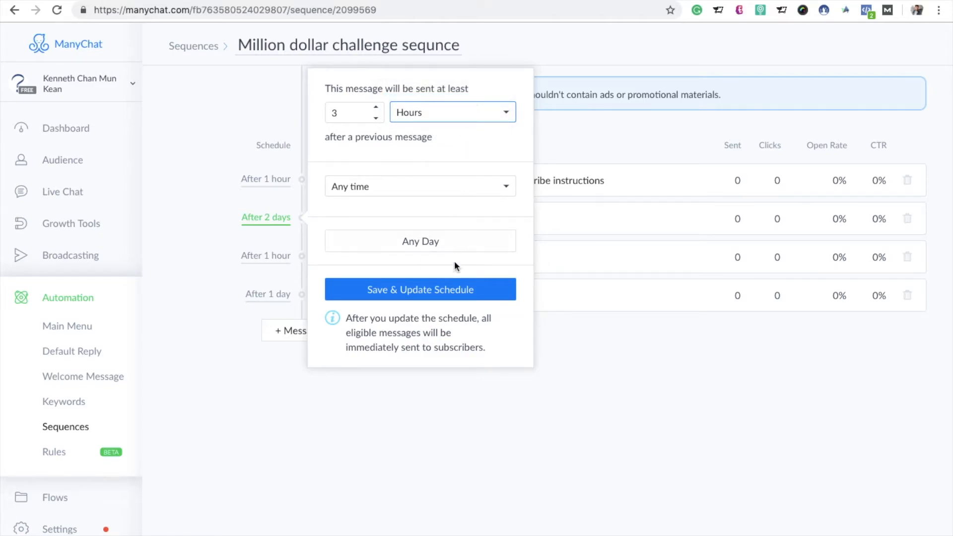
left_click(454, 298)
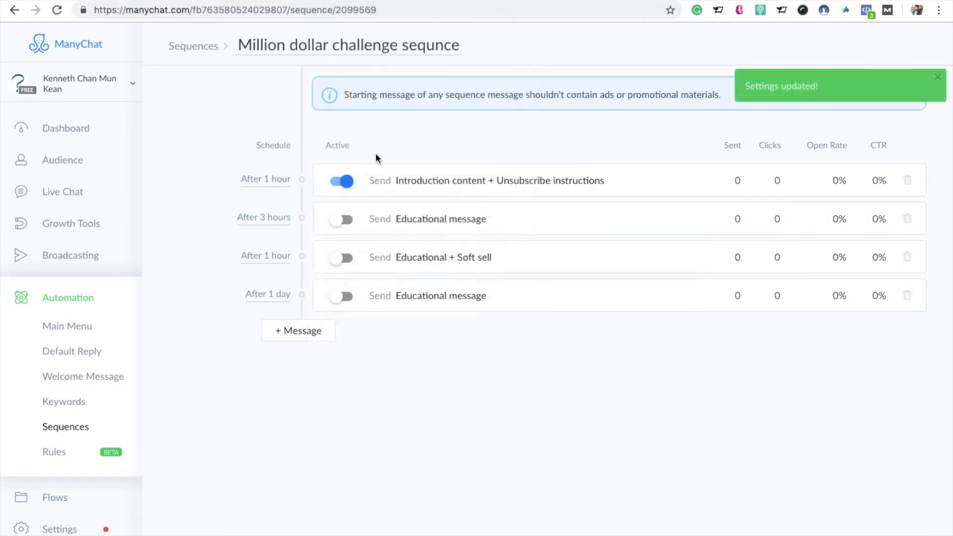
left_click(348, 220)
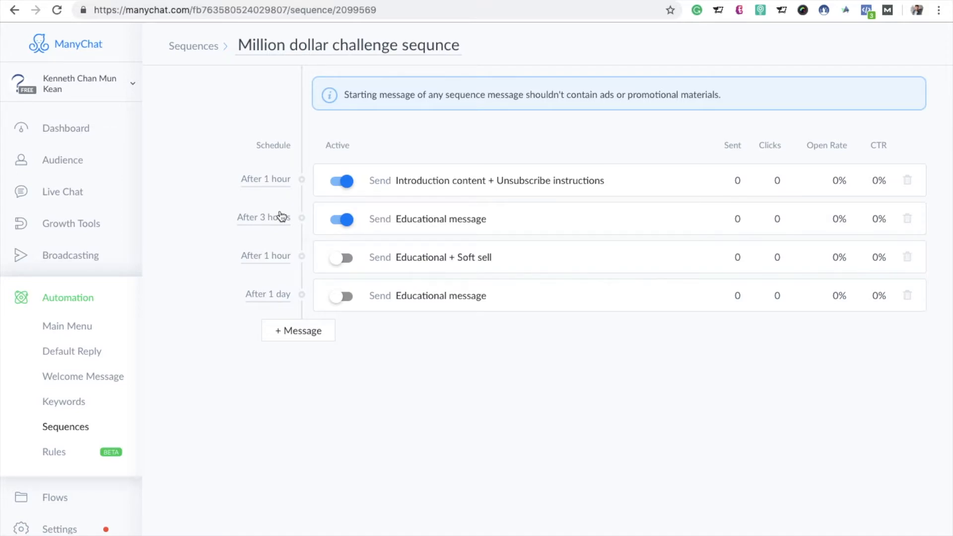
Step: Open the Educational + Soft sell message for editing, along with its counterpart in the other account's "million dollar challenge" sequence
left_click(420, 258)
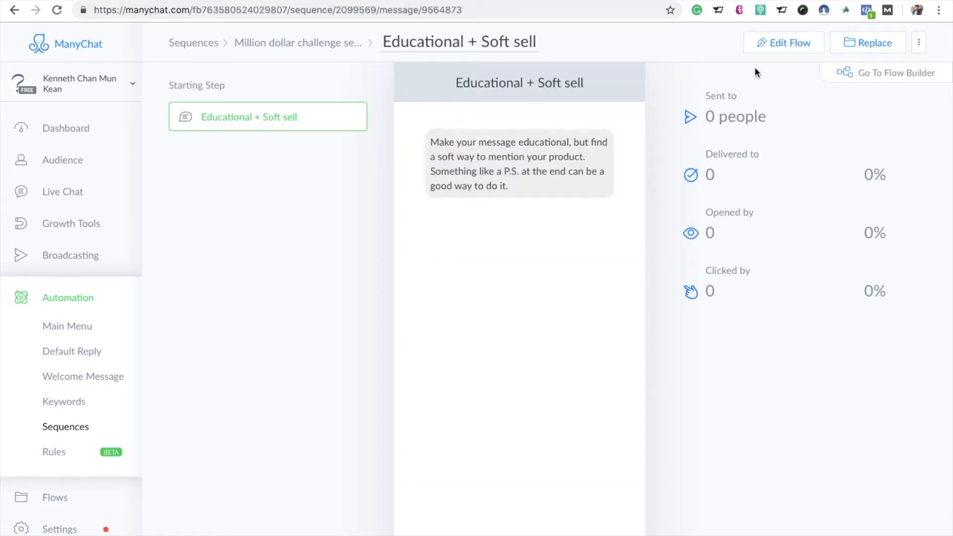
left_click(784, 42)
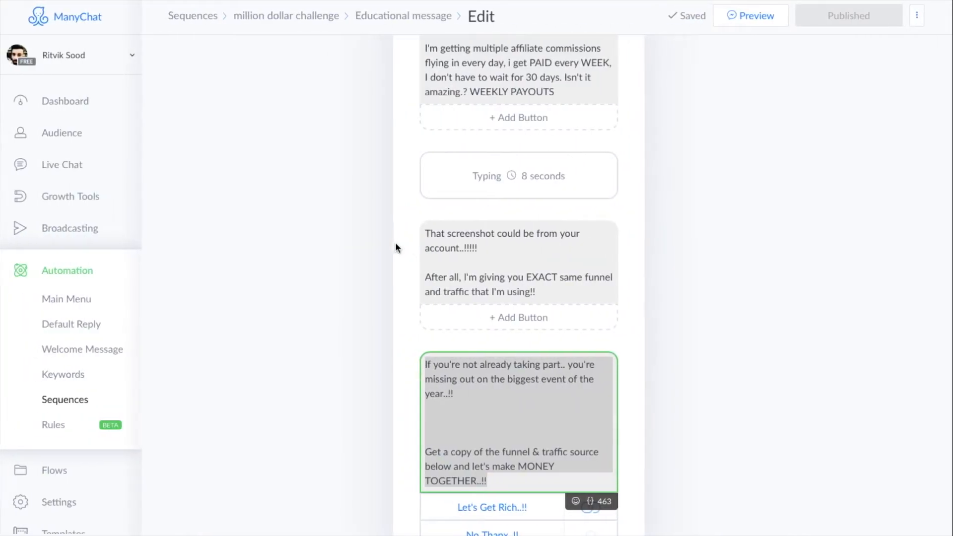
left_click(79, 400)
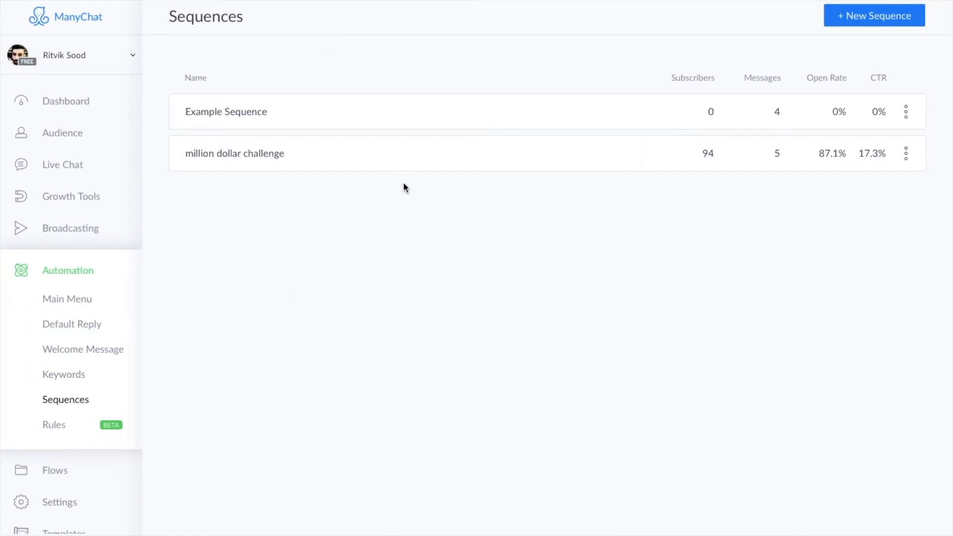
left_click(358, 159)
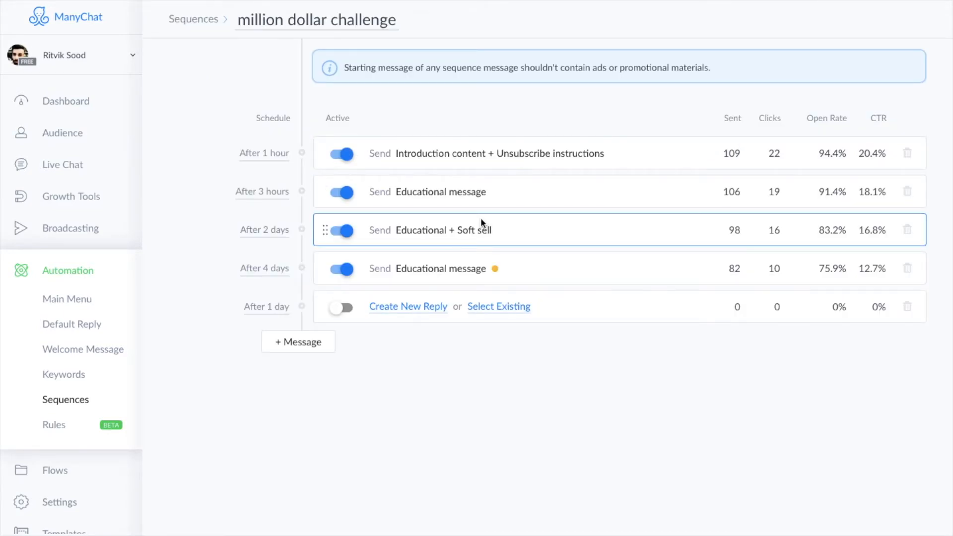
left_click(463, 238)
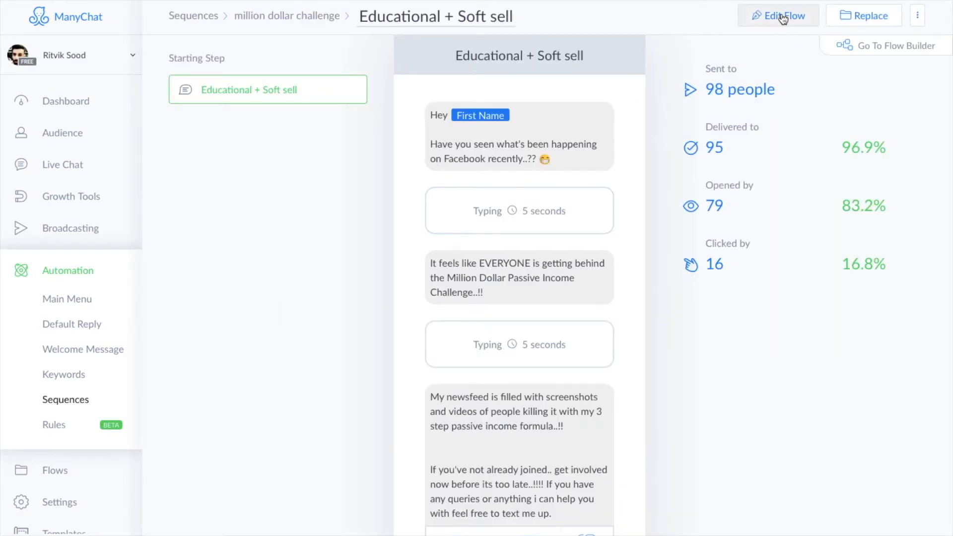
left_click(786, 16)
Step: Replace the Educational + Soft sell placeholder text with the other account's "Have you seen what's been happening on Facebook recently..??" greeting
left_click(570, 141)
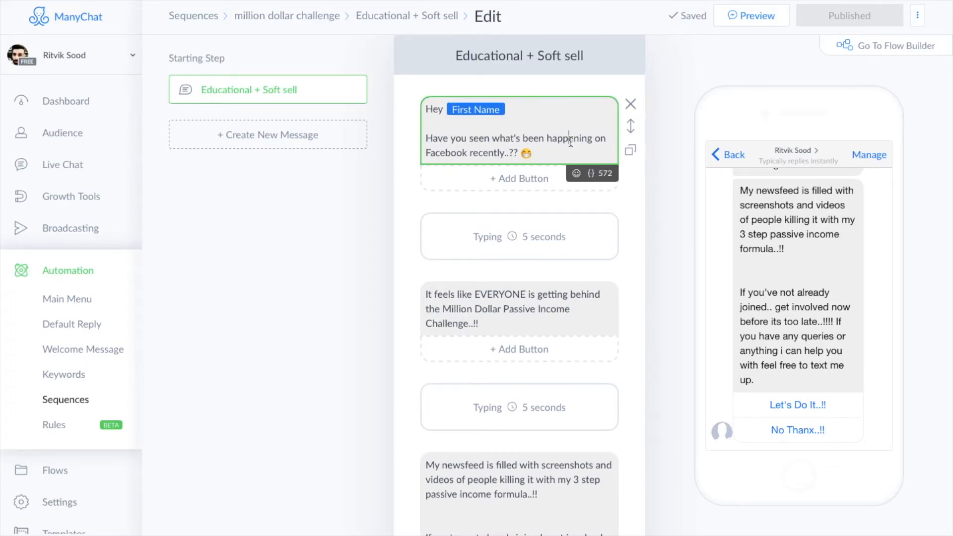
key("ctrl+a")
key("ctrl+c")
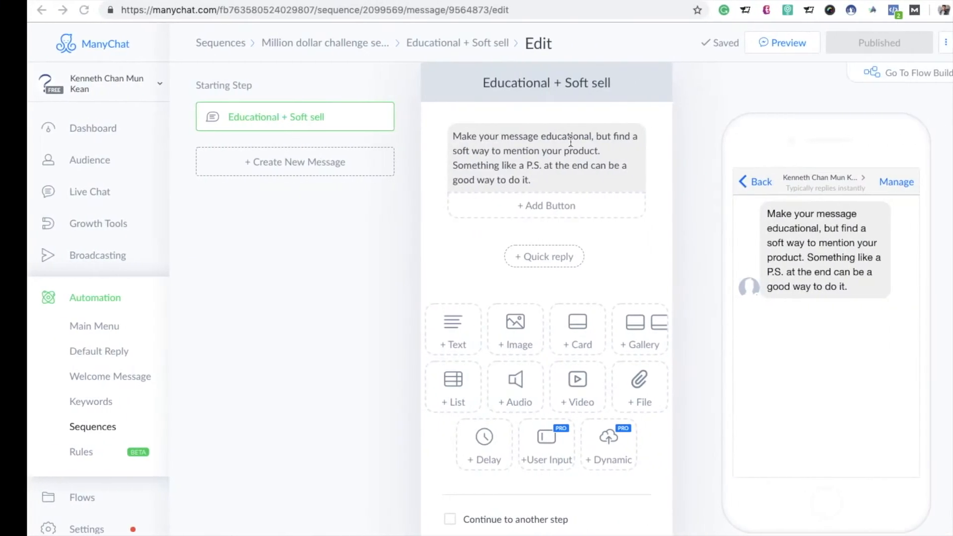
key("ctrl+a")
key("BackSpace")
key("ctrl+v")
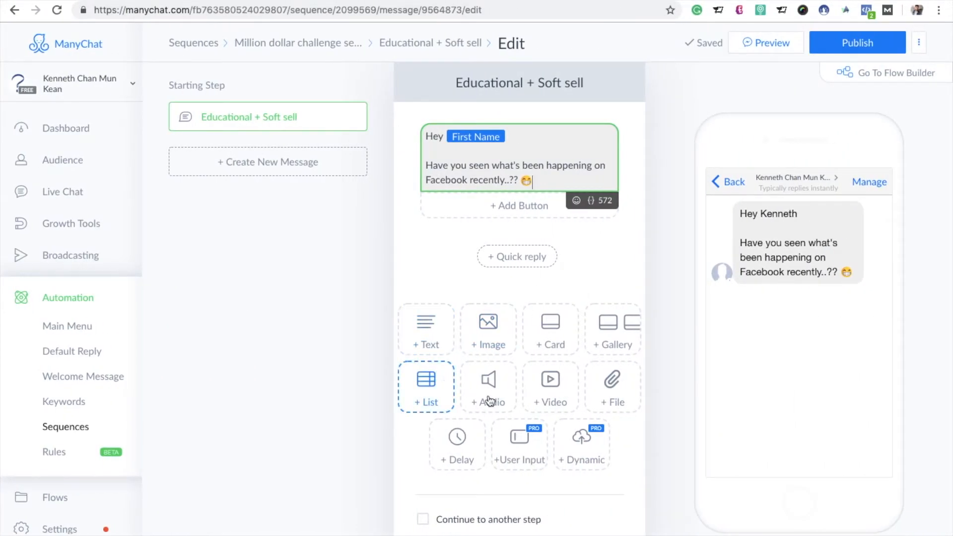
Step: Add a typing delay and a text block containing the other account's "It feels like EVERYONE is getting behind the Million Dollar Passive Income Challenge..!!" message
left_click(464, 455)
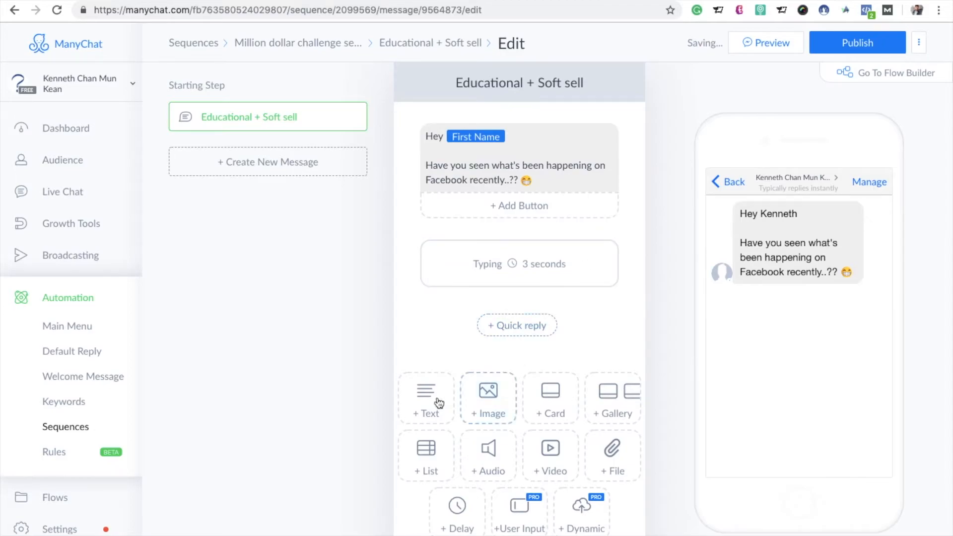
left_click(423, 404)
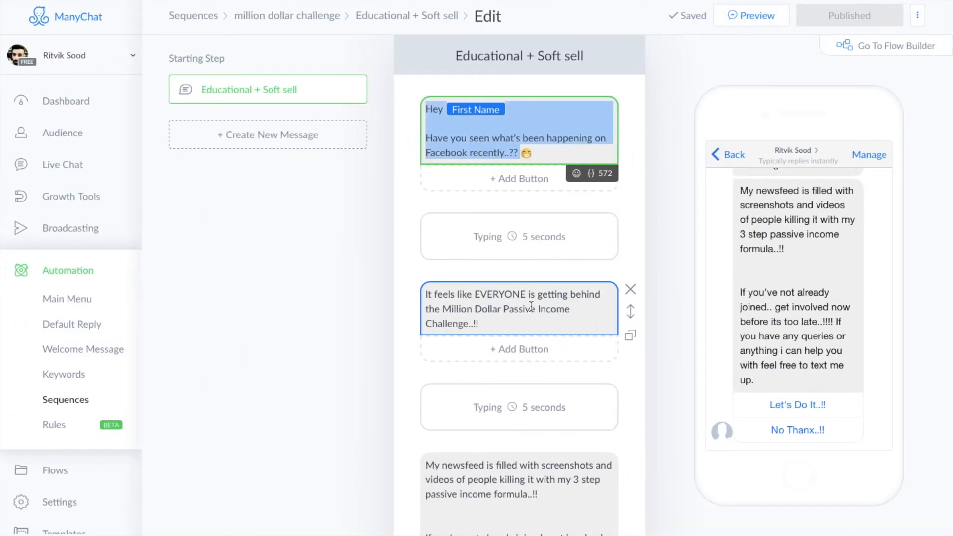
triple_click(531, 308)
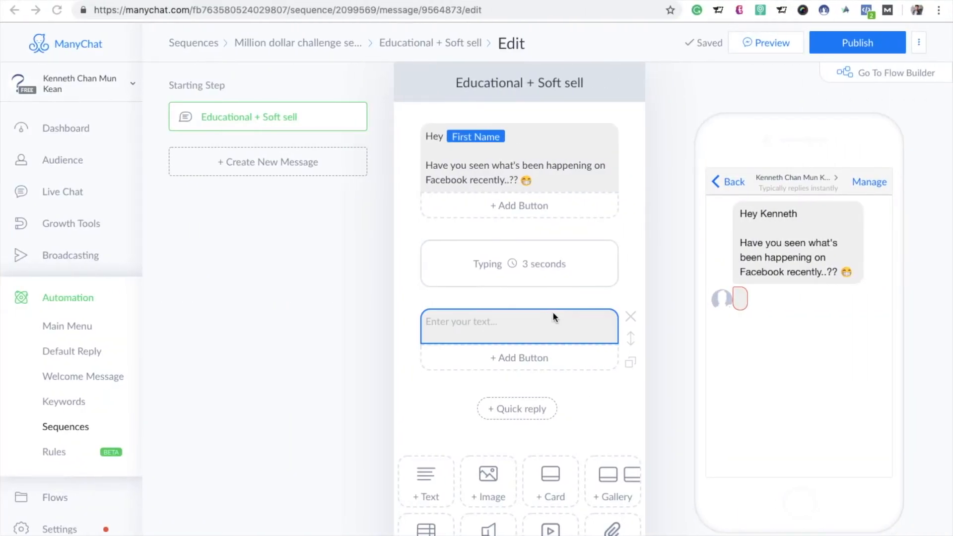
left_click(546, 321)
key("ctrl+v")
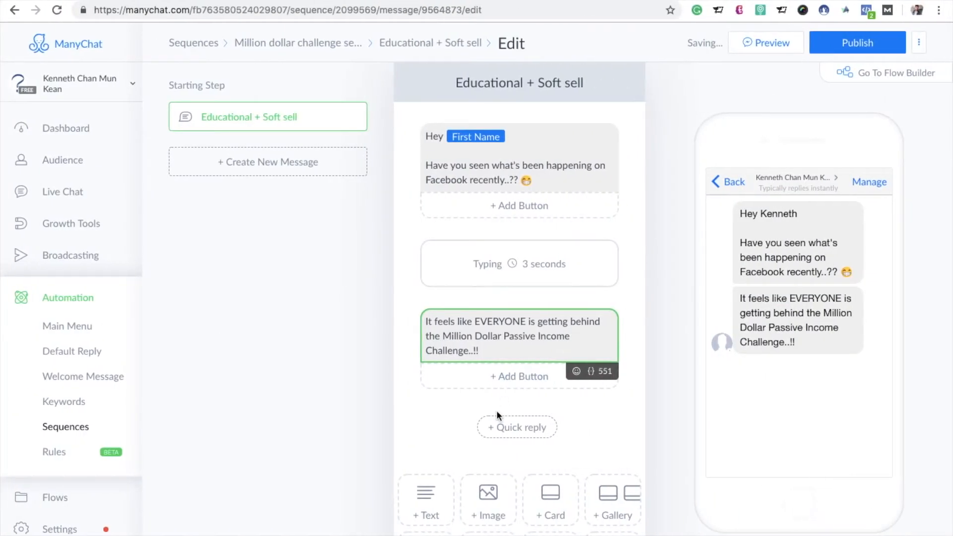
Step: Add a second typing delay below the "It feels like EVERYONE" text and set it to 5 seconds
scroll(705, 410, "down", 2)
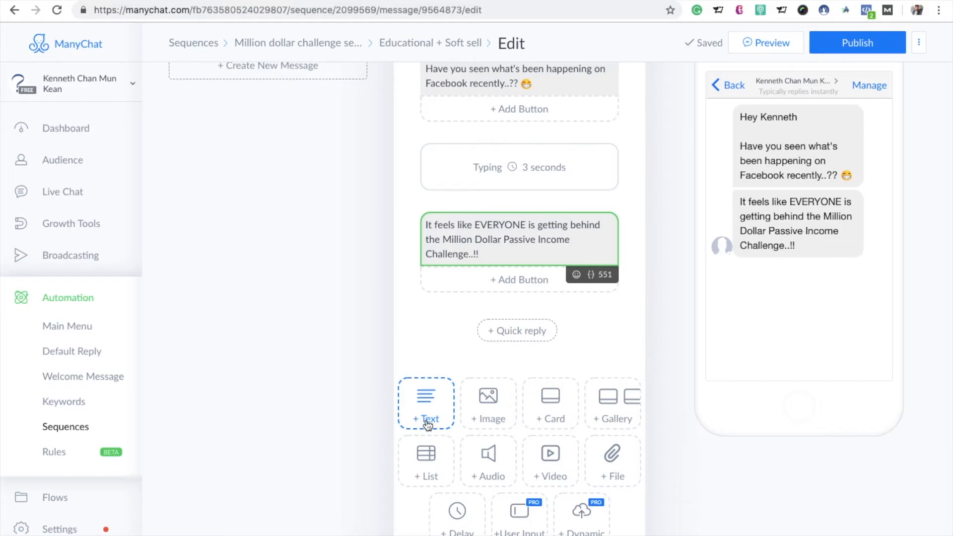
left_click(452, 522)
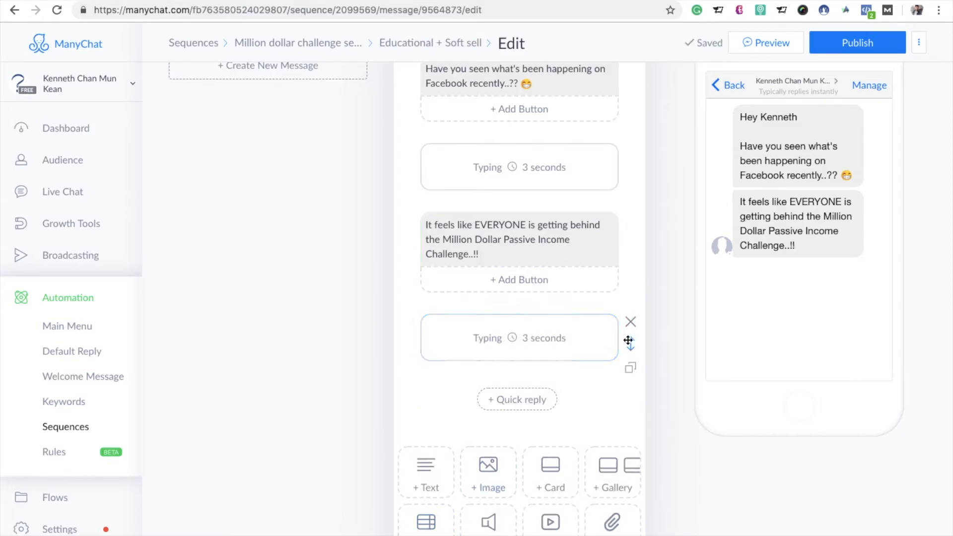
left_click(568, 347)
left_click(748, 342)
left_click(748, 342)
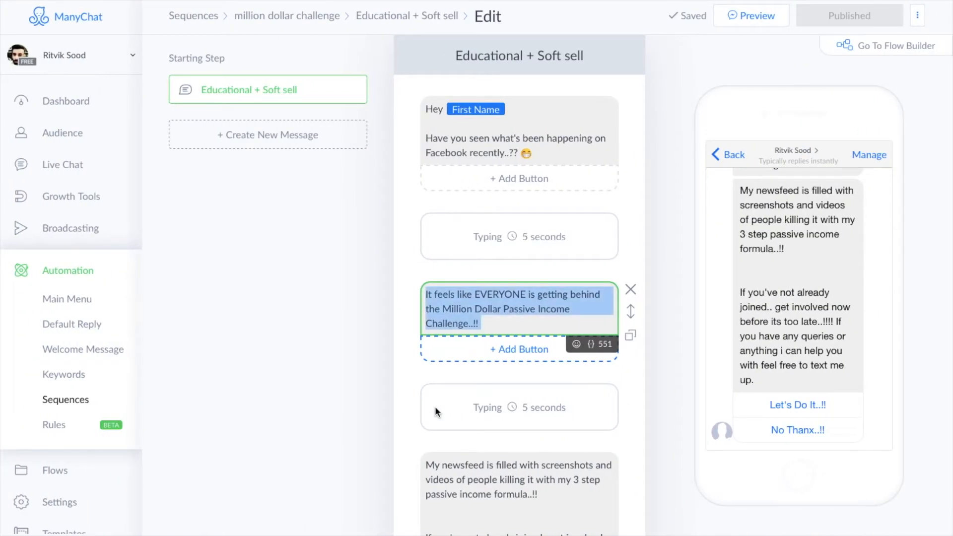
Step: Copy the other account's "My newsfeed is filled with screenshots and videos" message into a new text block below the second delay
scroll(458, 416, "down", 2)
left_click(458, 416)
key("ctrl+a")
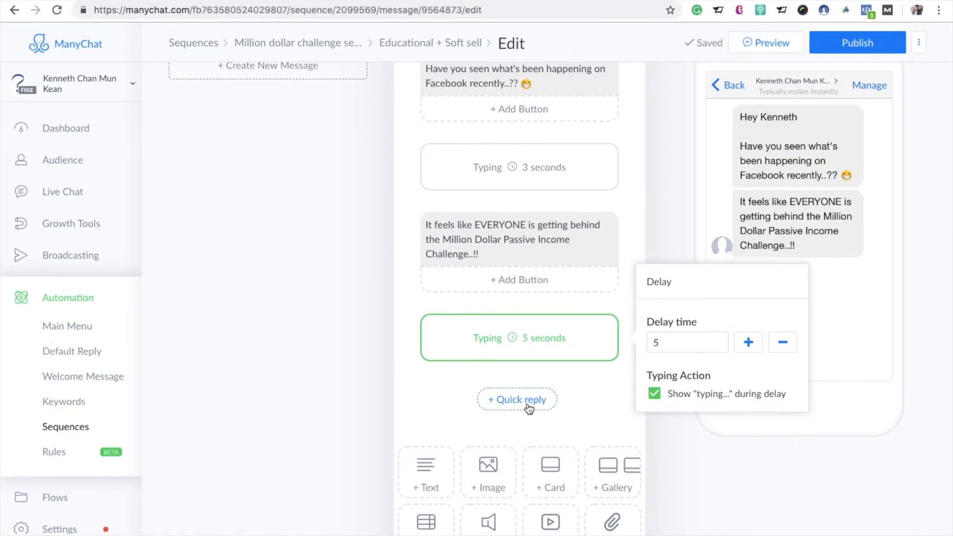
left_click(439, 478)
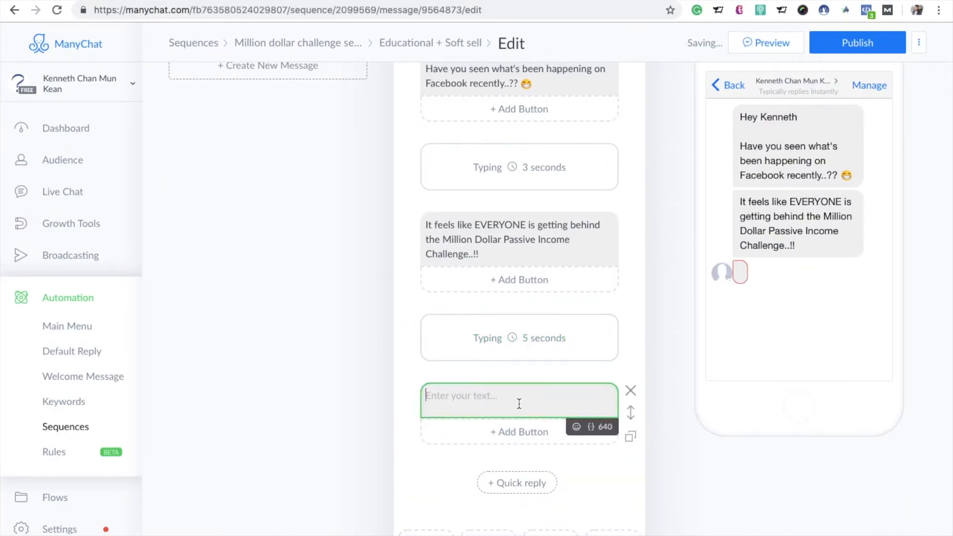
key("ctrl+v")
scroll(519, 404, "down", 2)
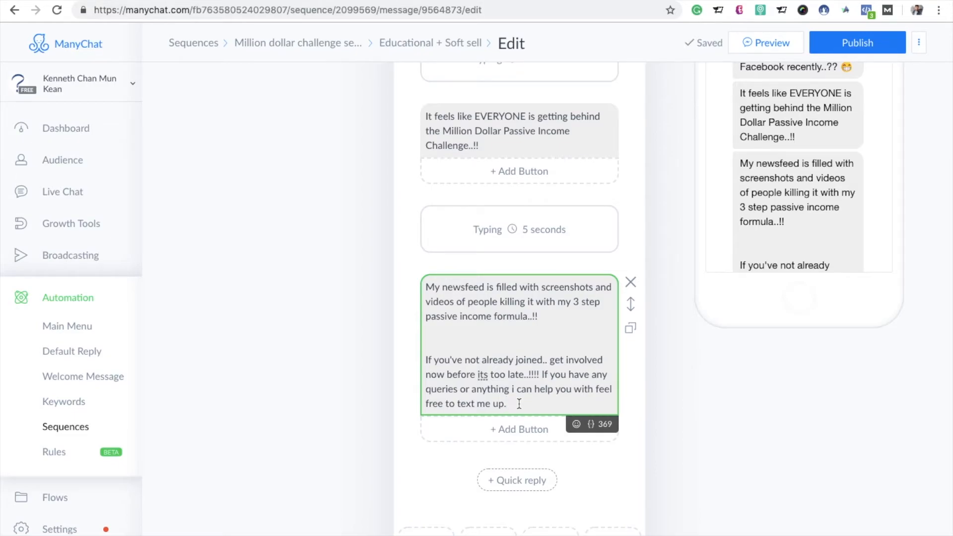
Step: Add a button titled "Lets Do This..!!" to the "My newsfeed is filled" text block
left_click(508, 429)
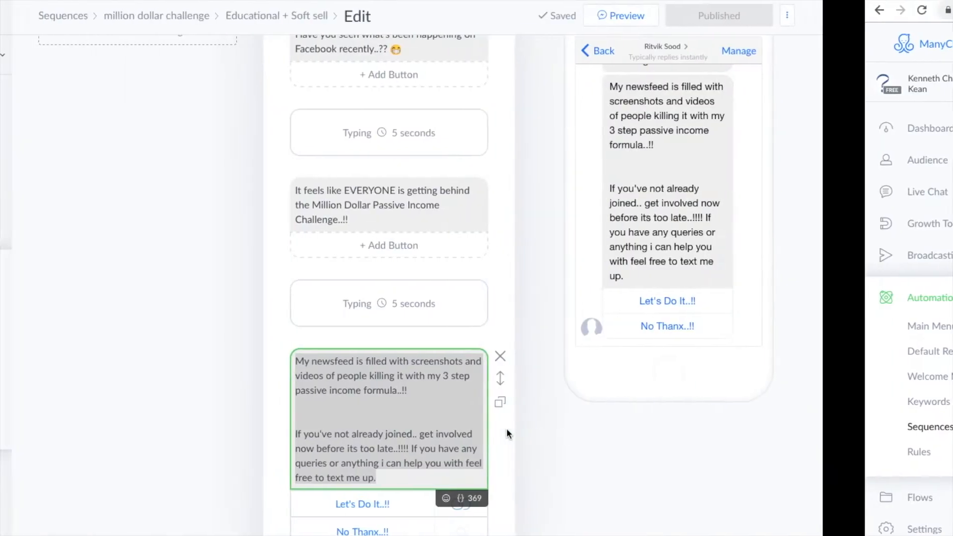
key("ctrl+a")
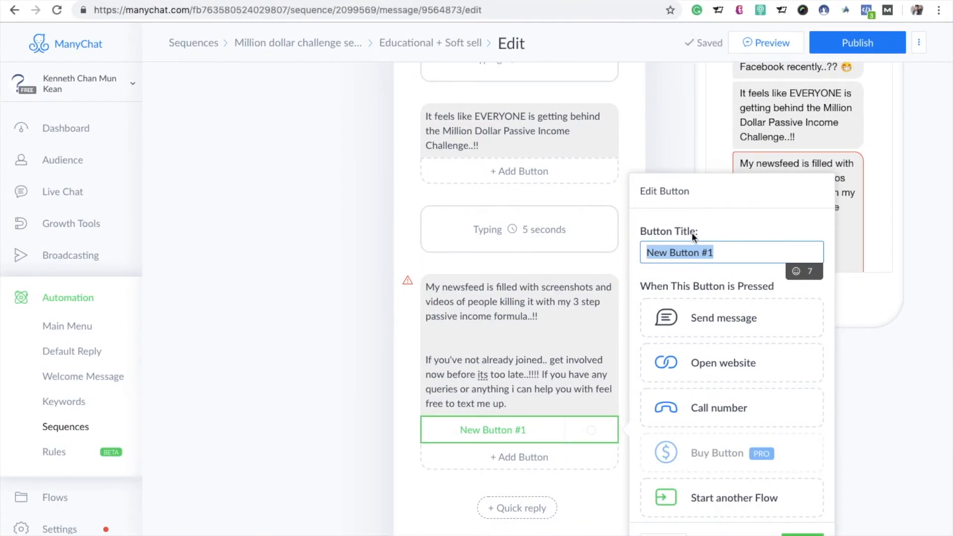
key("BackSpace")
type("Let")
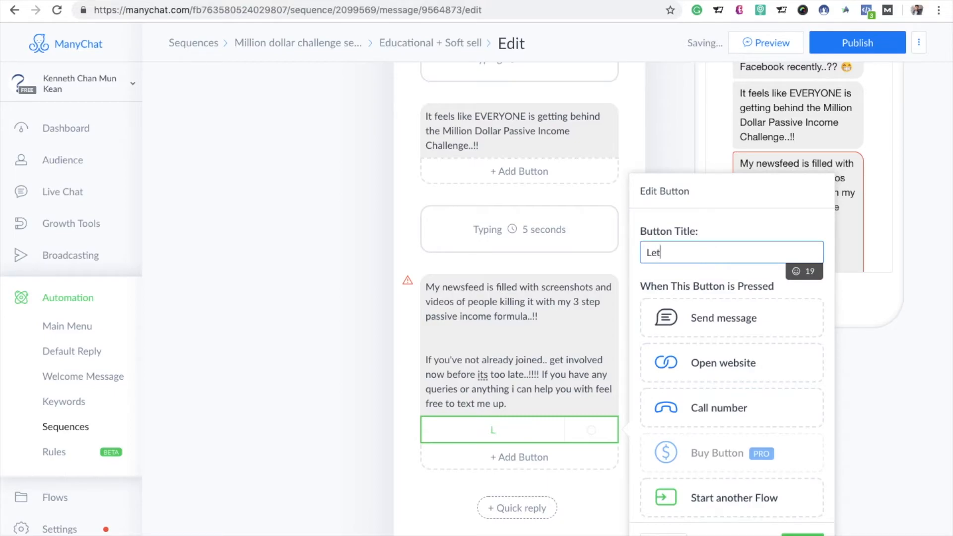
type("s Do This")
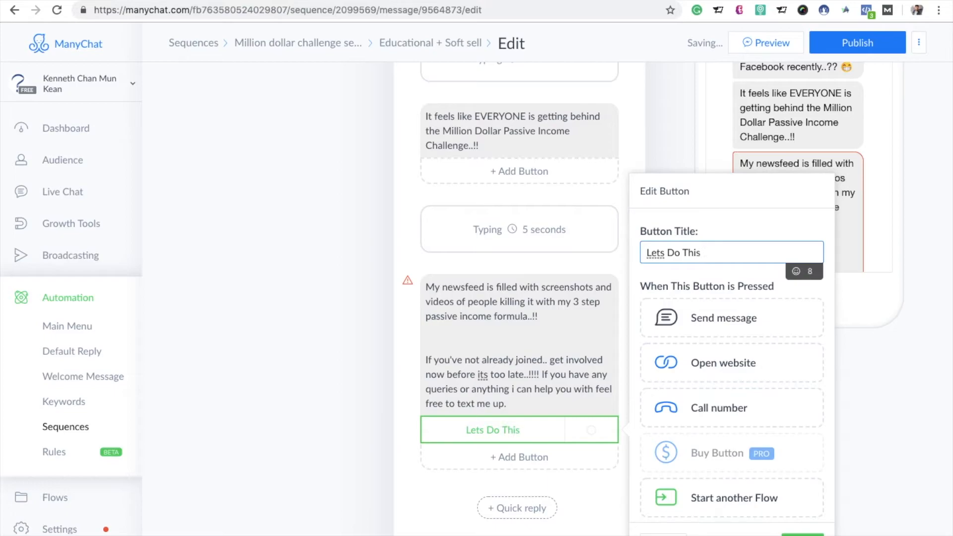
type("..!!")
Step: Make the "Lets Do This..!!" button open the page owner's milliondollarchallenge.co/secured-place website and finish editing the button
left_click(691, 368)
left_click(663, 391)
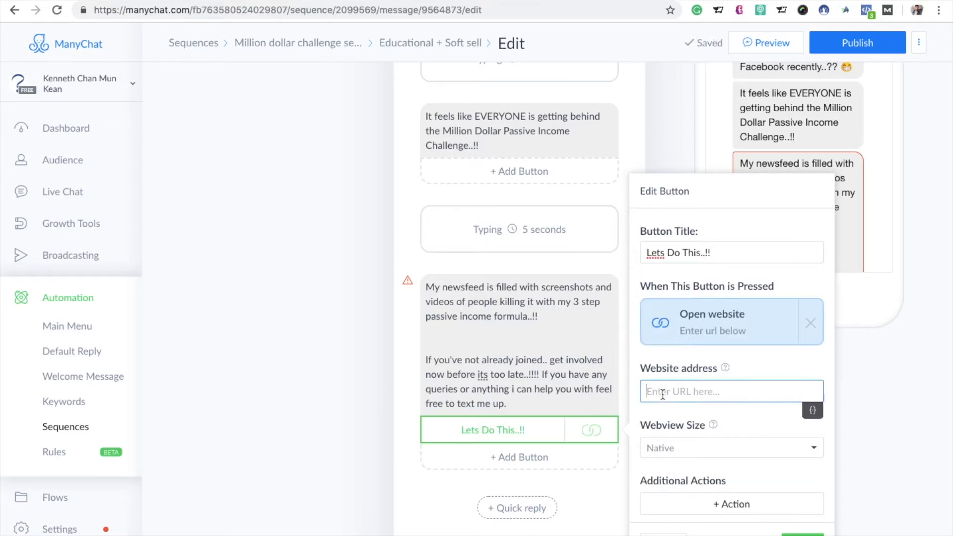
left_click(828, 1)
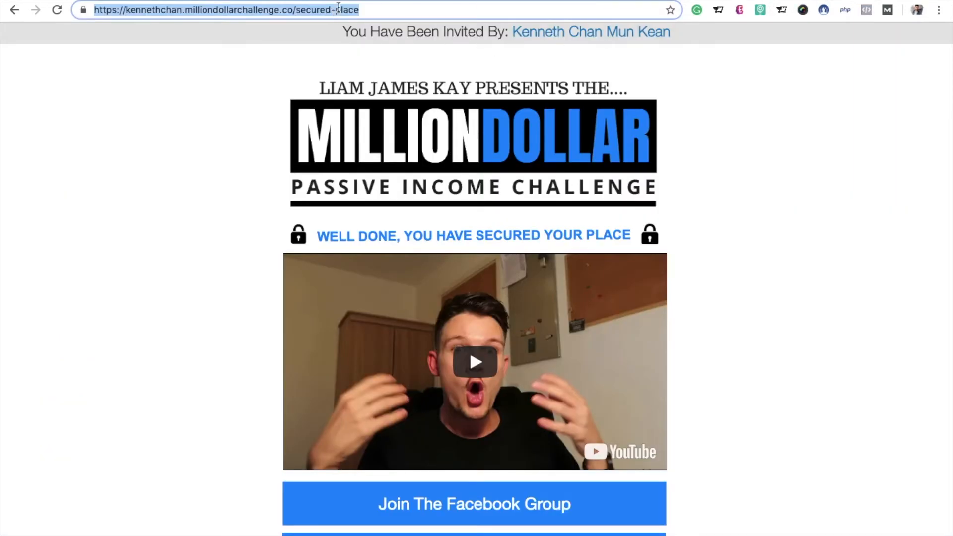
key("ctrl+c")
key("ctrl+shift+Tab")
left_click(739, 393)
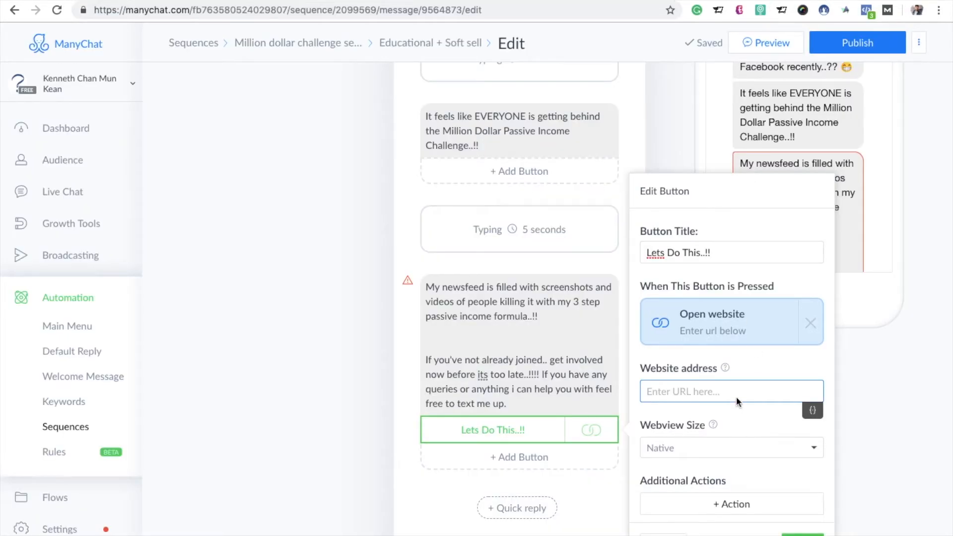
key("ctrl+v")
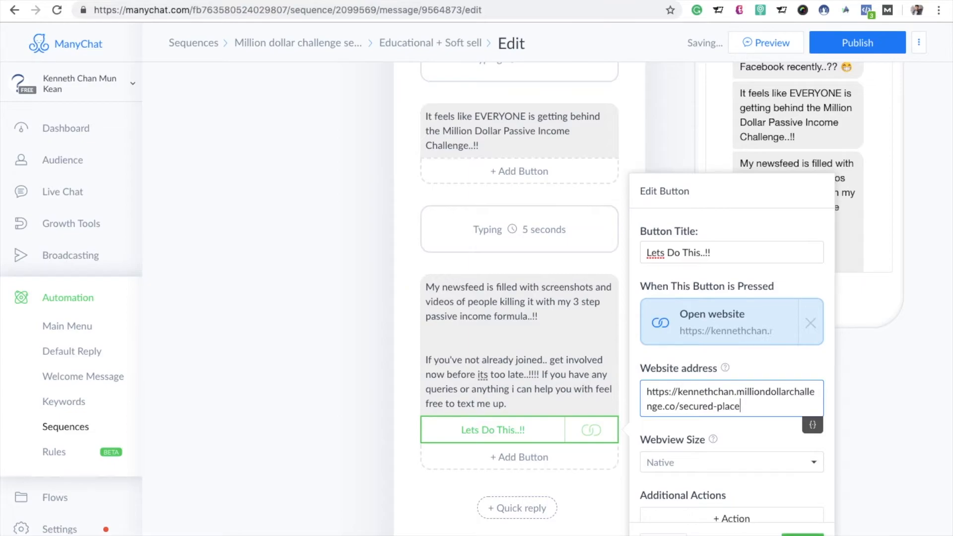
left_click(803, 535)
Step: Add a second button titled "No Thanx..!!" below the "Lets Do This..!!" button
left_click(541, 457)
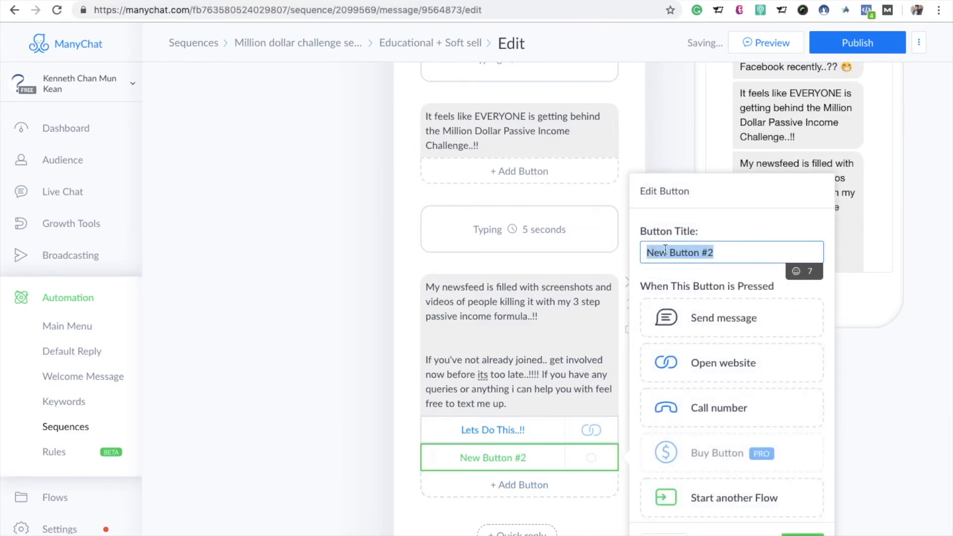
key("BackSpace")
type("NO")
key("BackSpace")
type("o")
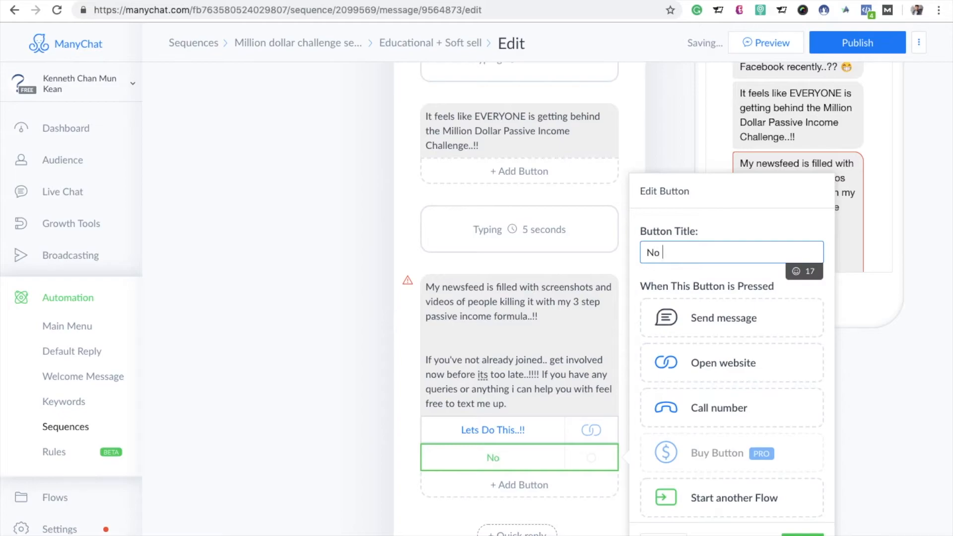
type(" Thanx..!!")
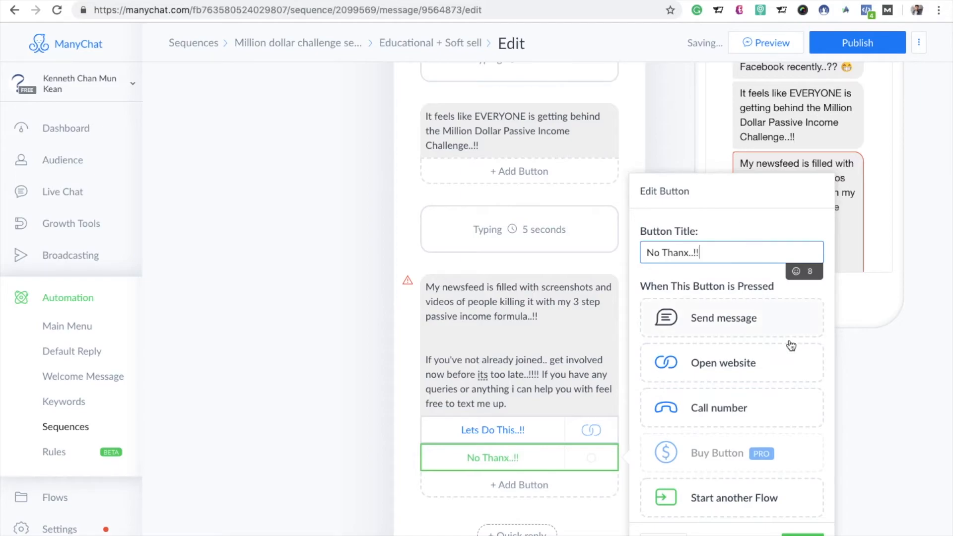
Step: Make the "No Thanx..!!" button unsubscribe people from "Million dollar challenge sequnce", finish editing the button and publish the message
scroll(790, 348, "down", 3)
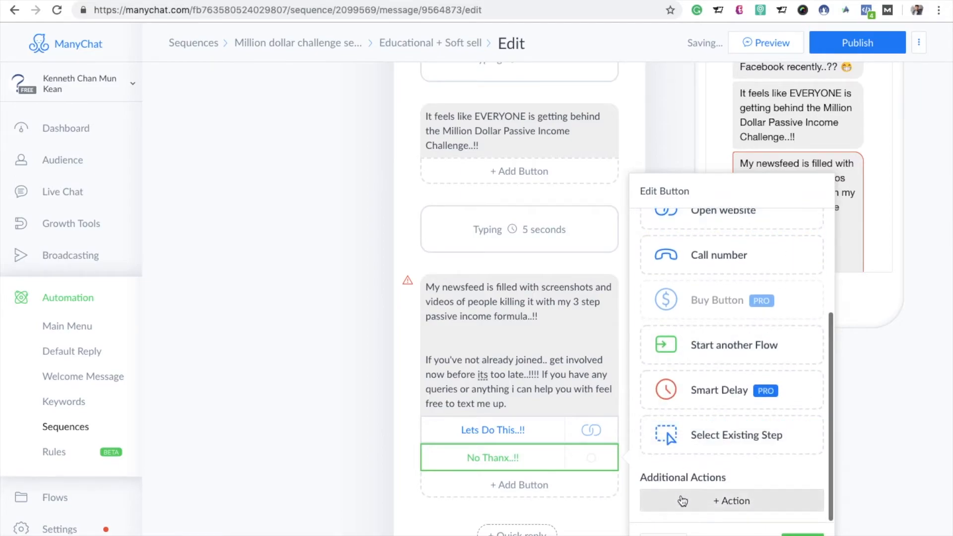
left_click(682, 500)
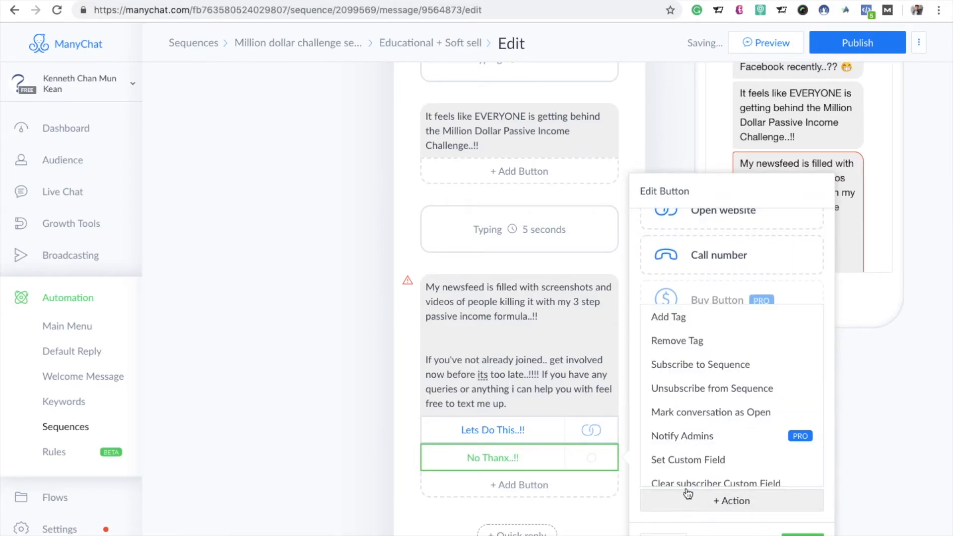
left_click(733, 382)
left_click(707, 480)
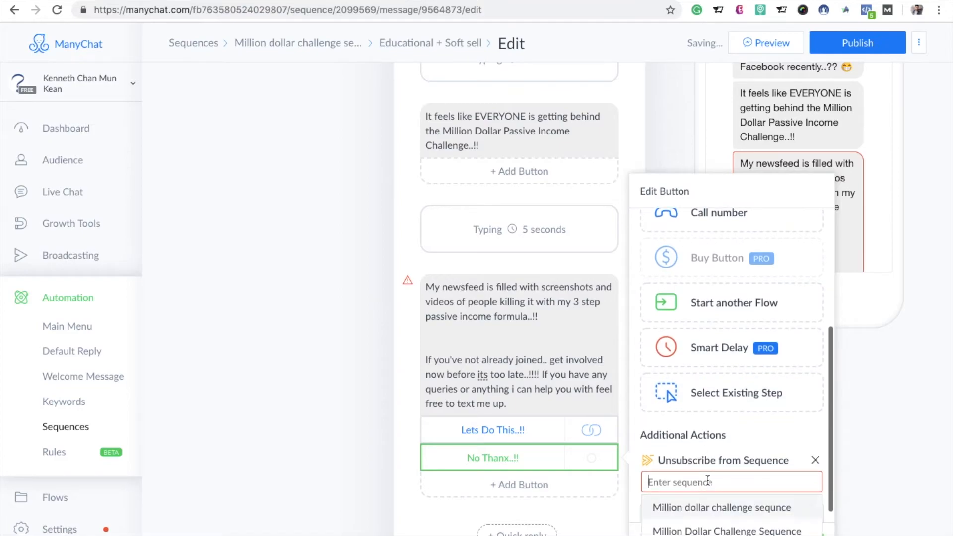
left_click(713, 507)
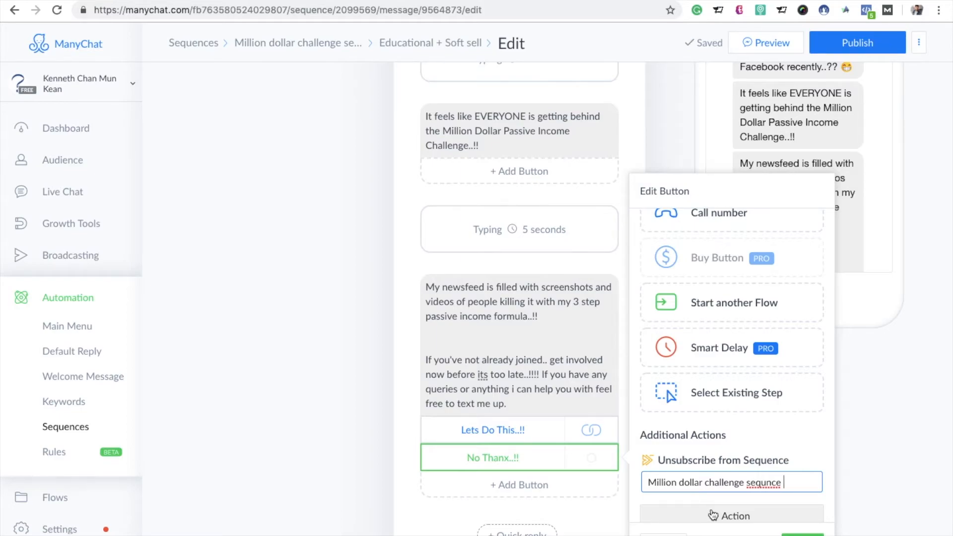
left_click(802, 534)
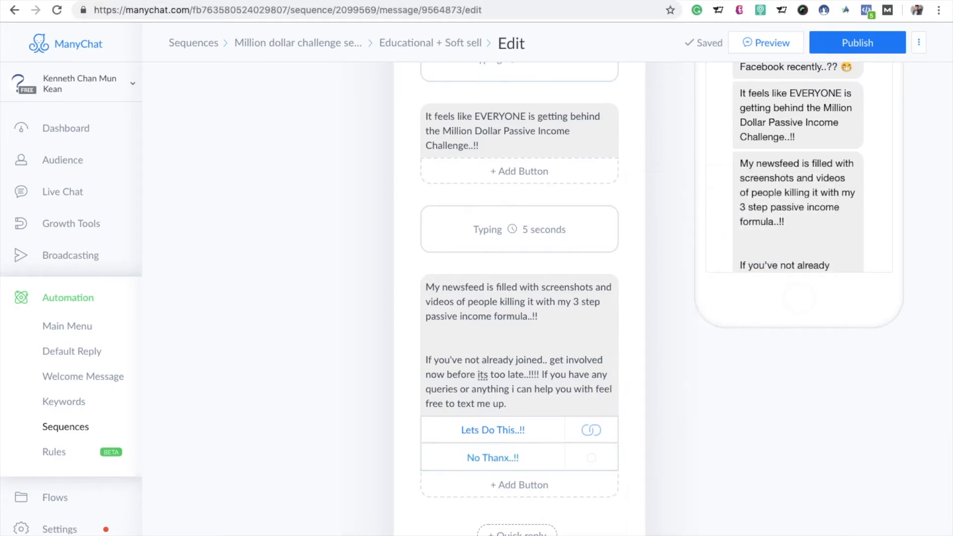
left_click(863, 48)
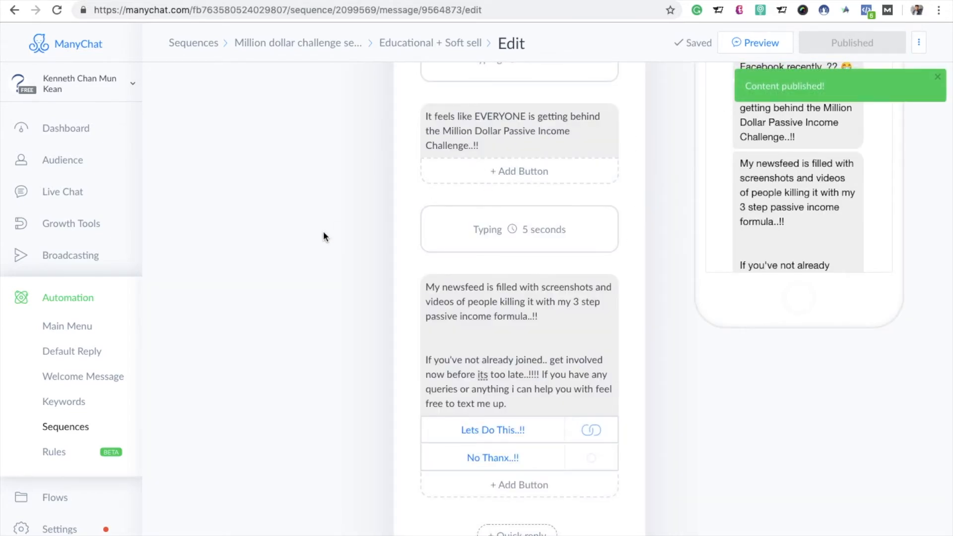
Step: Open "Million dollar challenge sequnce" in this account and the "million dollar challenge" sequence in the other account
left_click(62, 430)
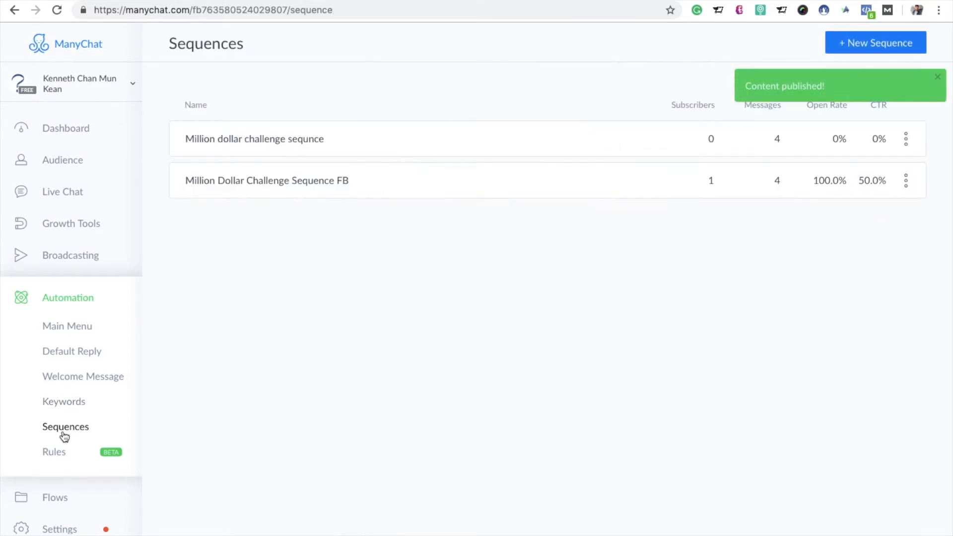
left_click(350, 157)
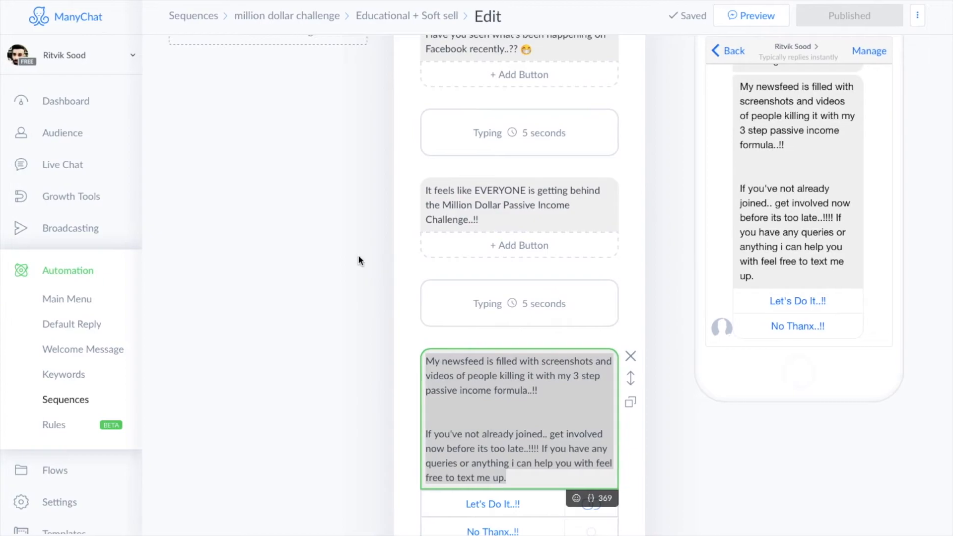
left_click(54, 401)
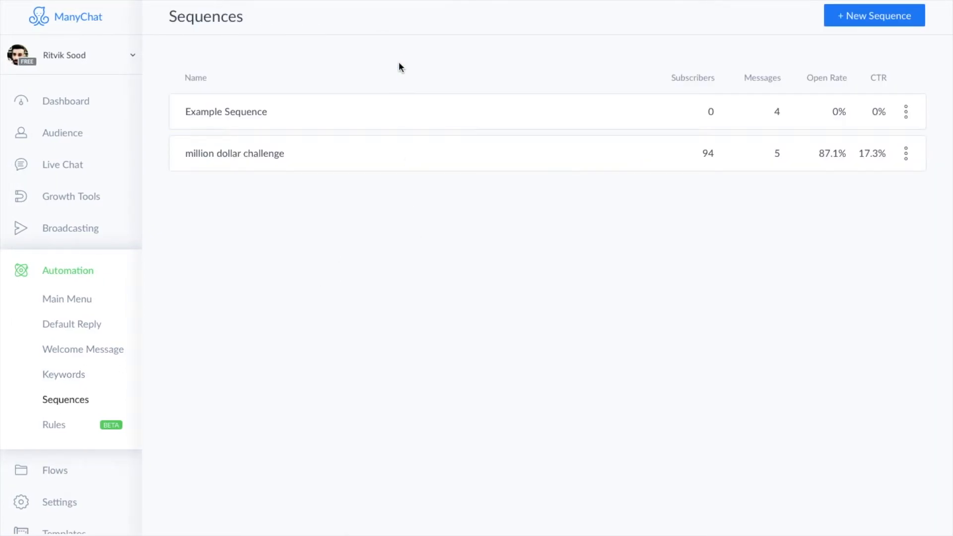
left_click(371, 163)
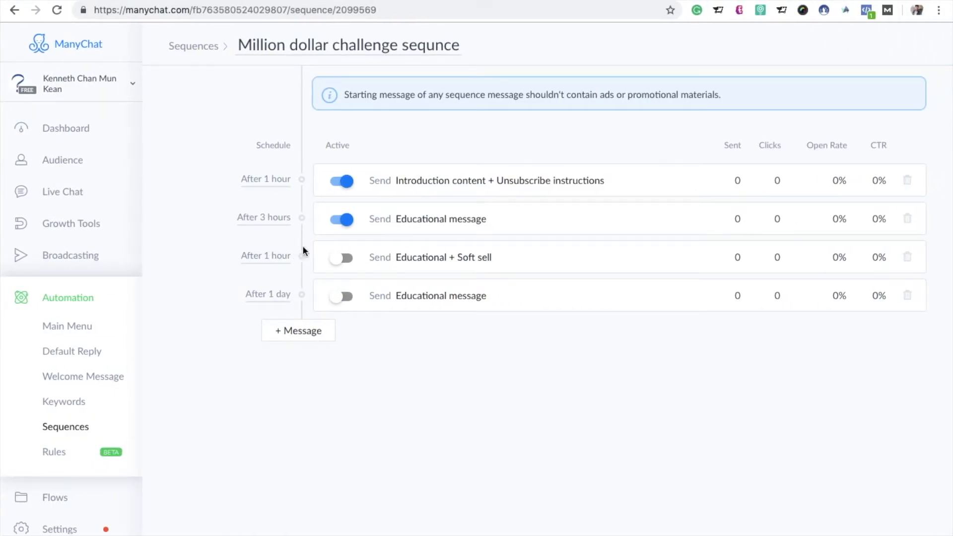
Step: Schedule the "Educational + Soft sell" message 2 days after the previous message, save the schedule and activate the message
left_click(281, 259)
left_click(377, 148)
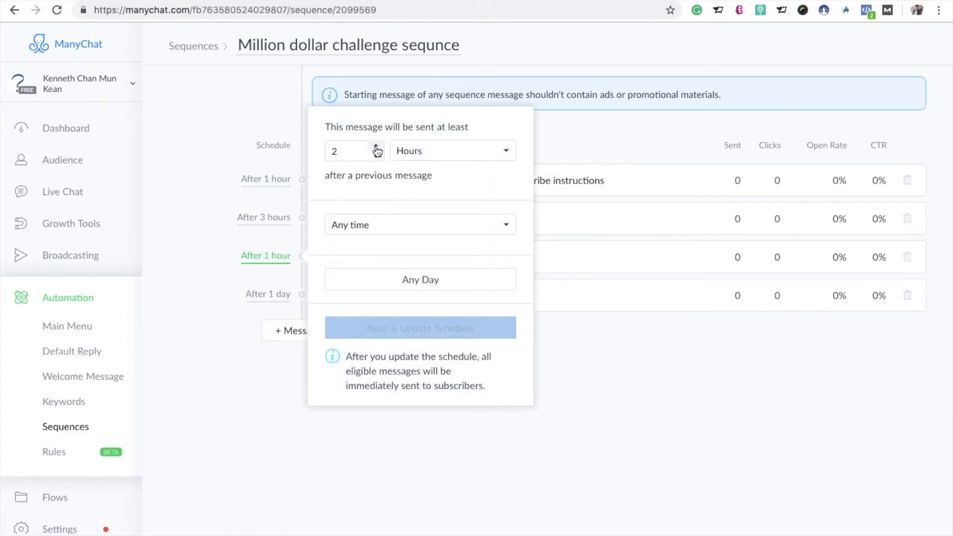
left_click(512, 151)
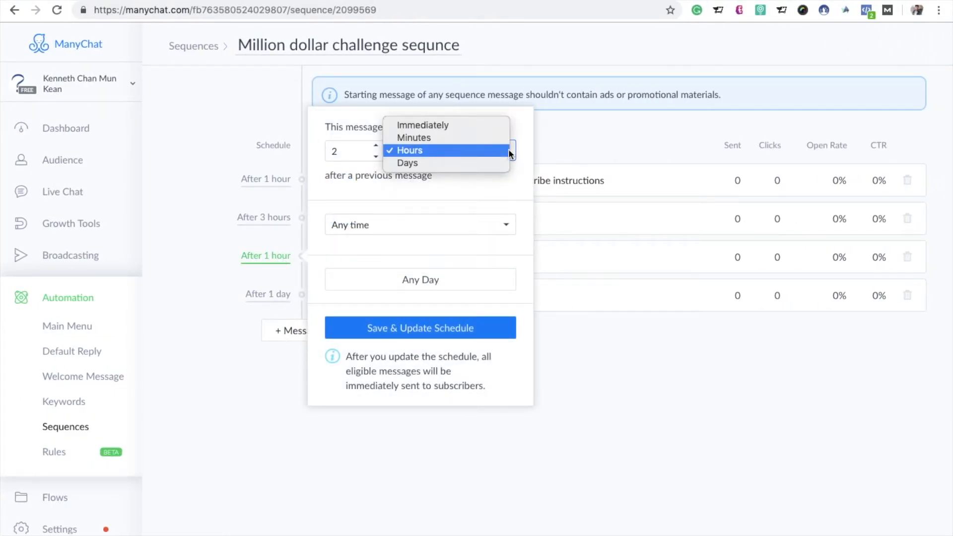
left_click(481, 163)
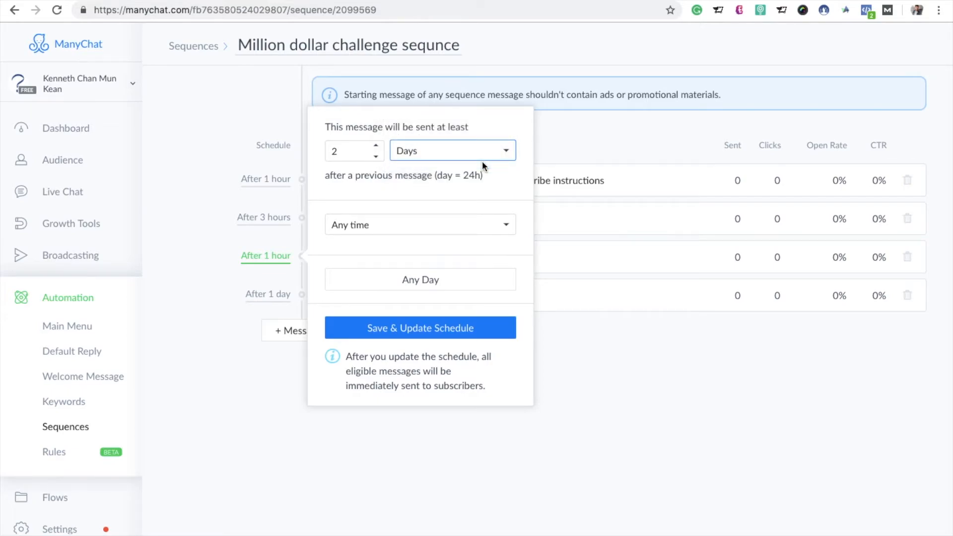
left_click(449, 332)
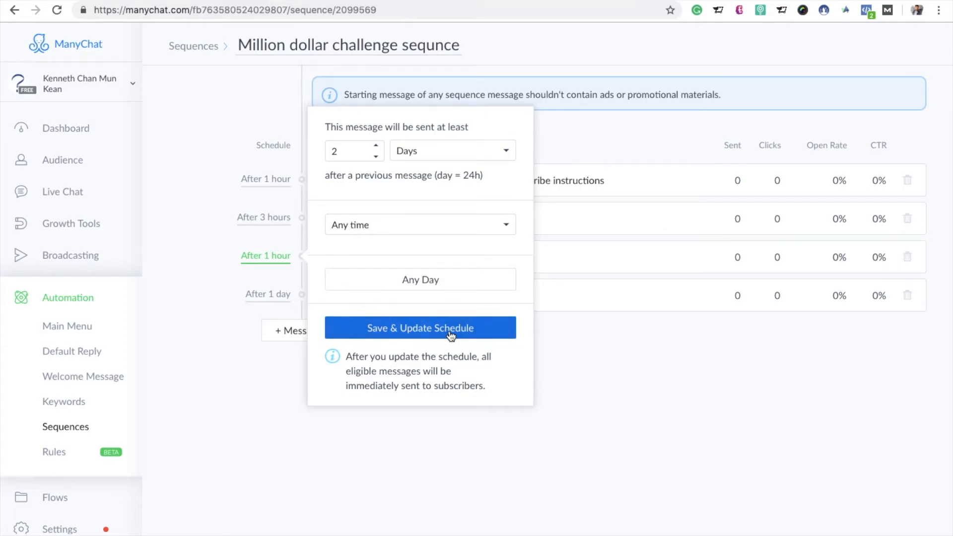
left_click(631, 380)
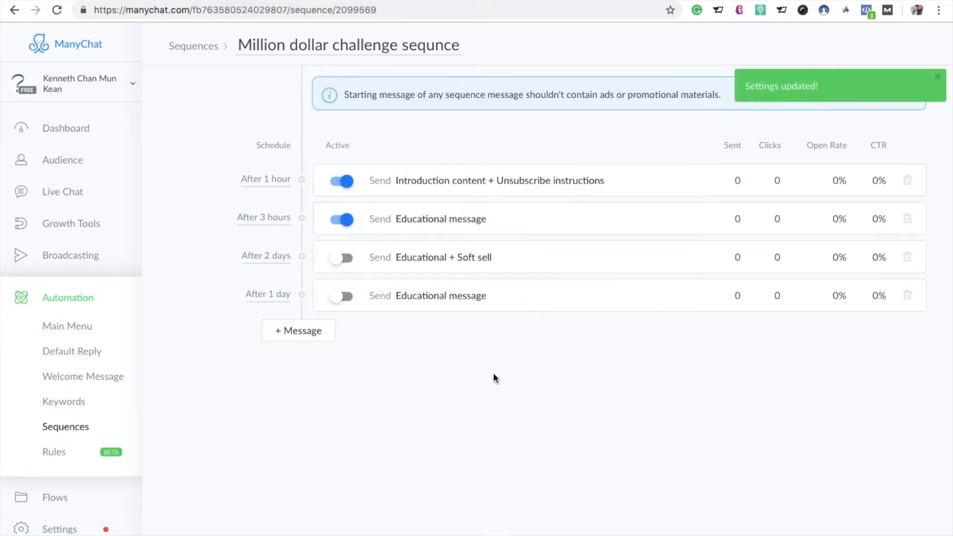
left_click(342, 257)
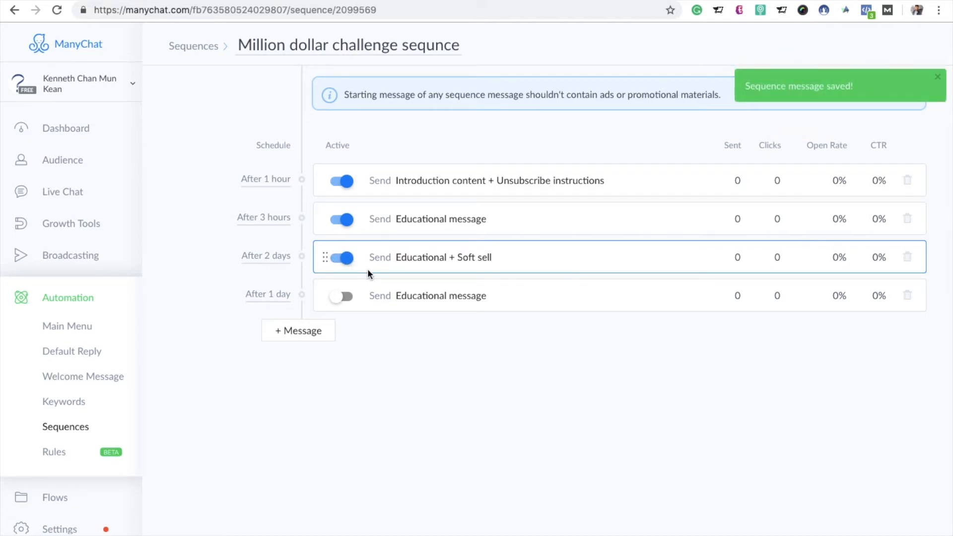
Step: Open the last "Educational message" of the sequence for editing and clear its placeholder text
left_click(425, 300)
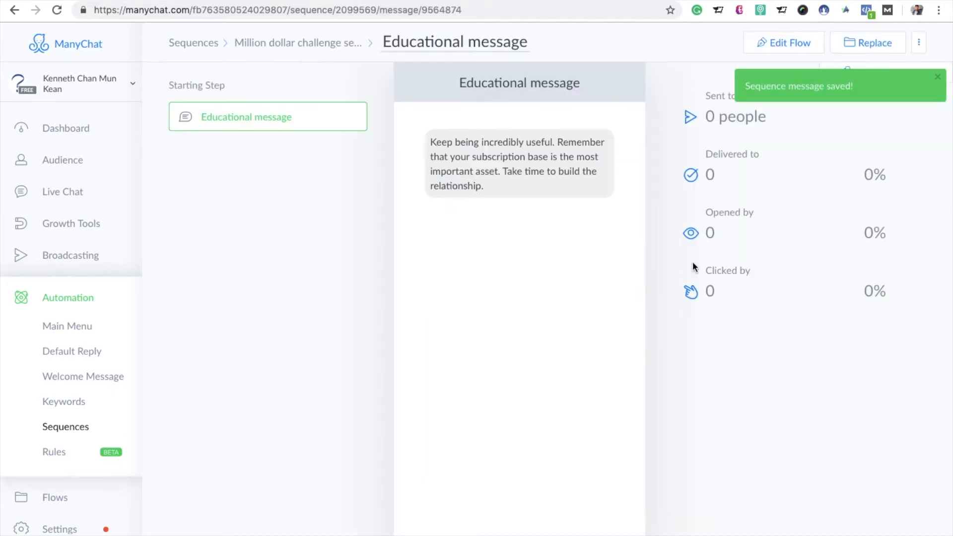
left_click(774, 43)
left_click(504, 174)
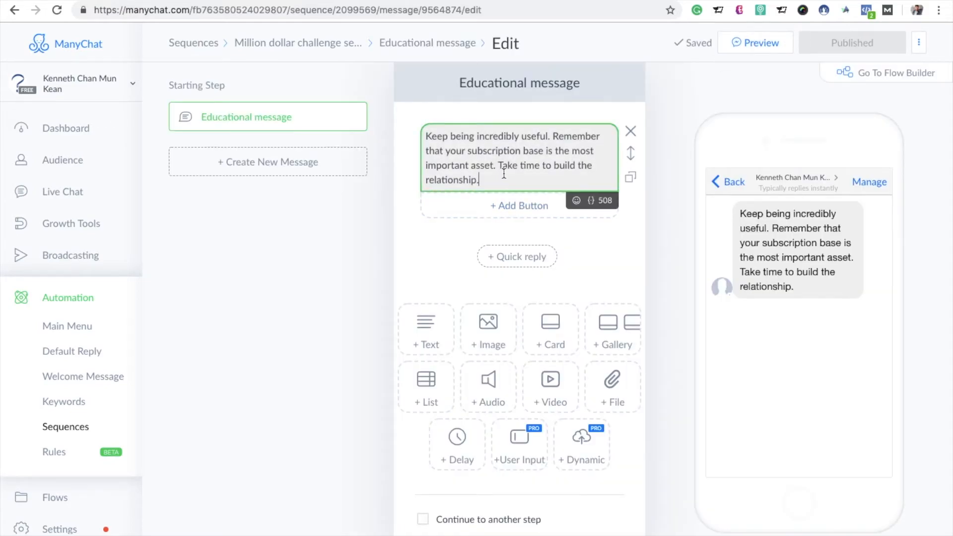
key("ctrl+a")
key("BackSpace")
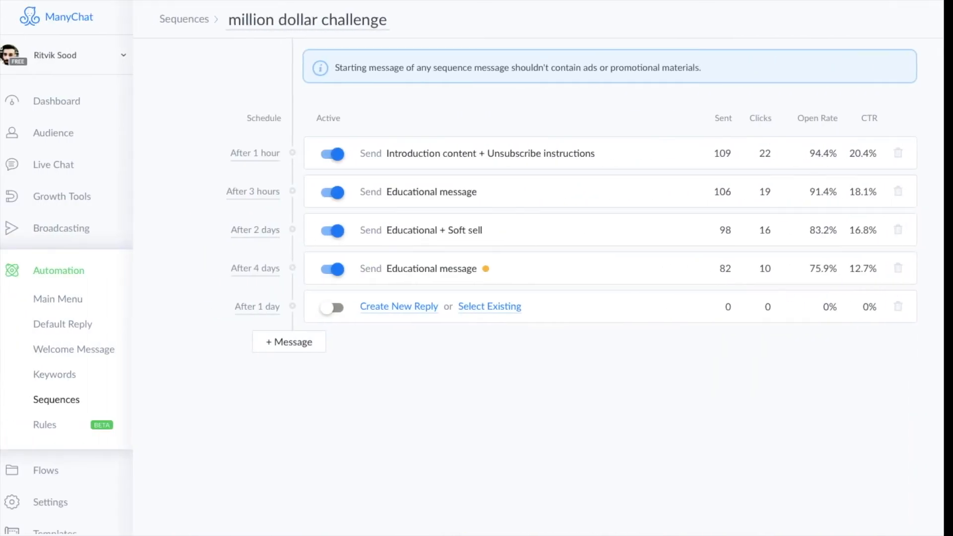
Step: Copy the "Hey First Name, Can I ask you a quick question?" text from the other account's fourth message into the emptied text block
left_click(406, 269)
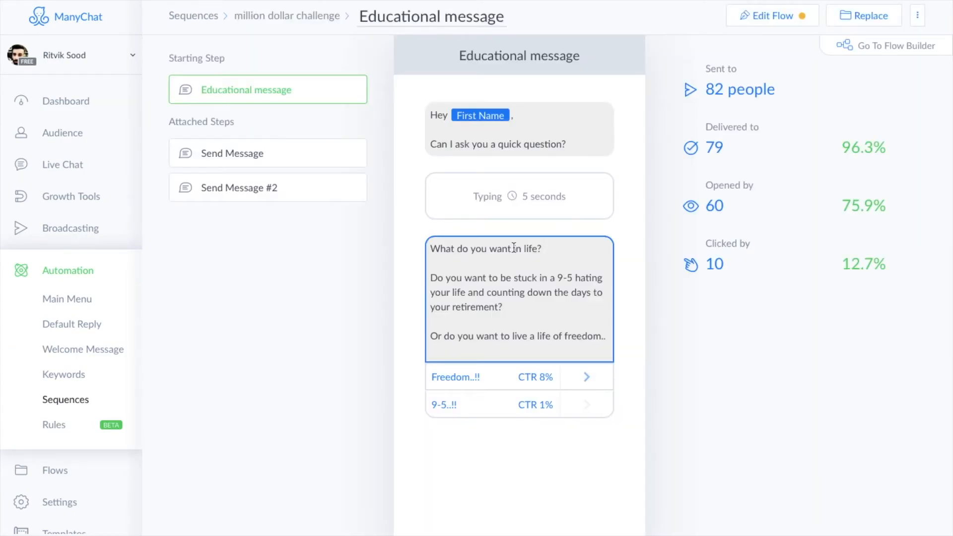
key("ctrl+a")
left_click(590, 144)
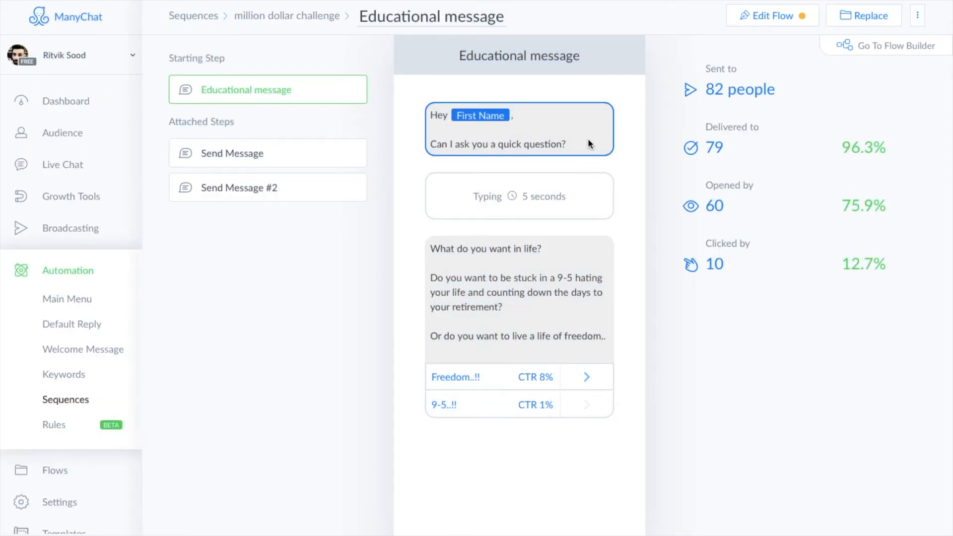
left_click(763, 21)
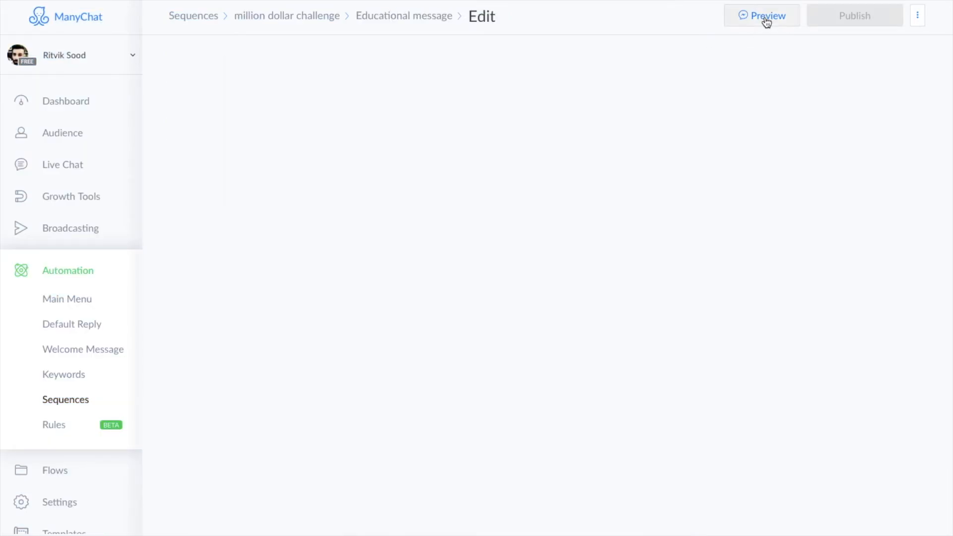
left_click(543, 127)
key("ctrl+a")
key("ctrl+c")
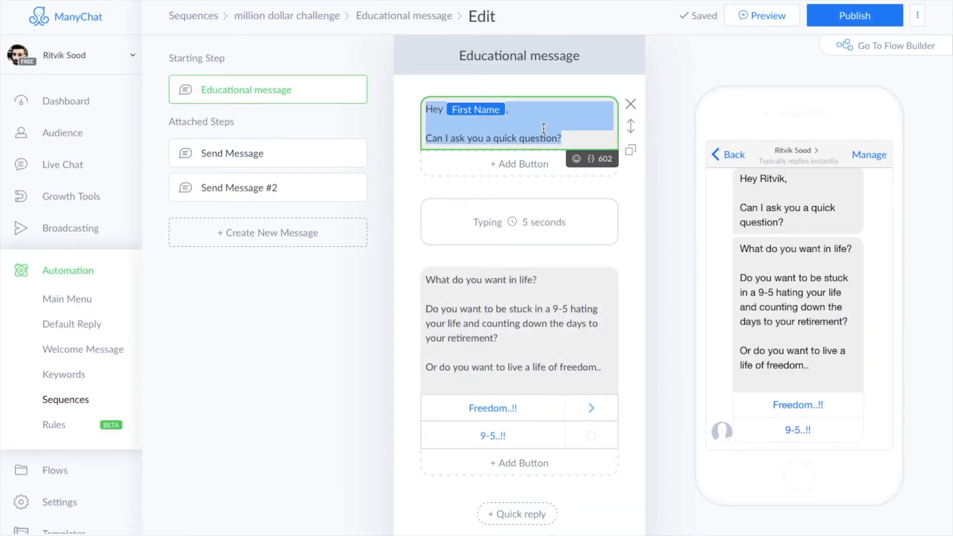
key("ctrl+Right")
key("ctrl+v")
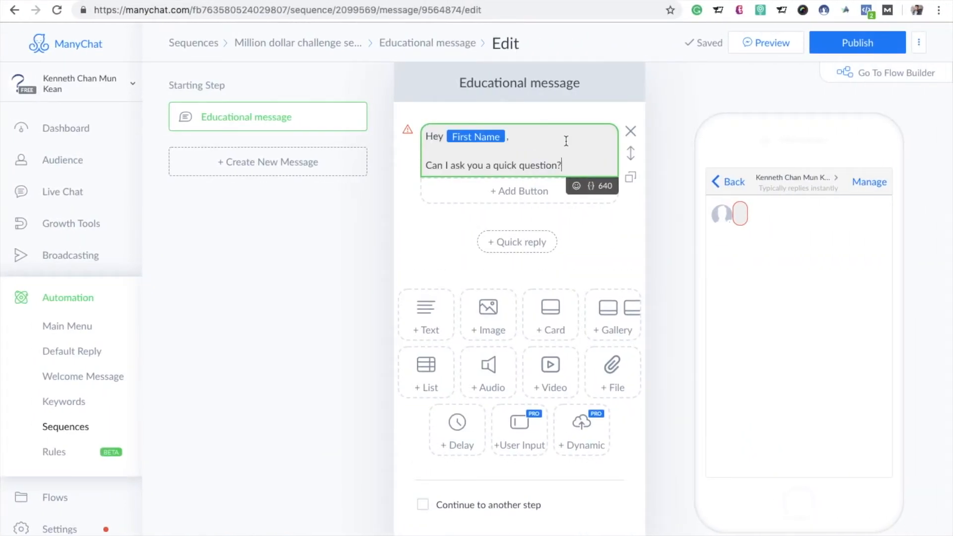
Step: Add a 3-second typing delay below the "Can I ask you a quick question?" text block
key("ctrl+Left")
key("ctrl+Right")
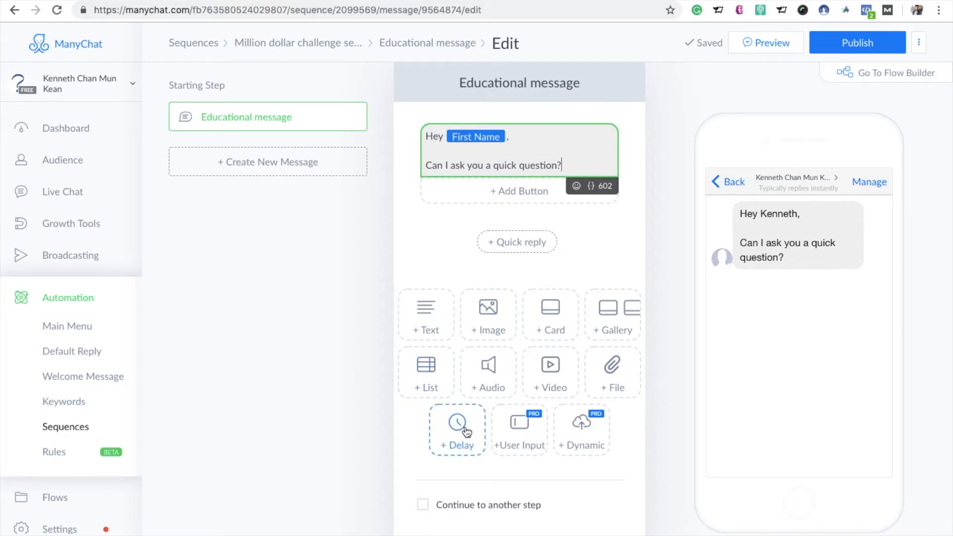
left_click(466, 428)
Step: Copy the other account's "What do you want in life?" message into a new text block below the delay
key("ctrl+Left")
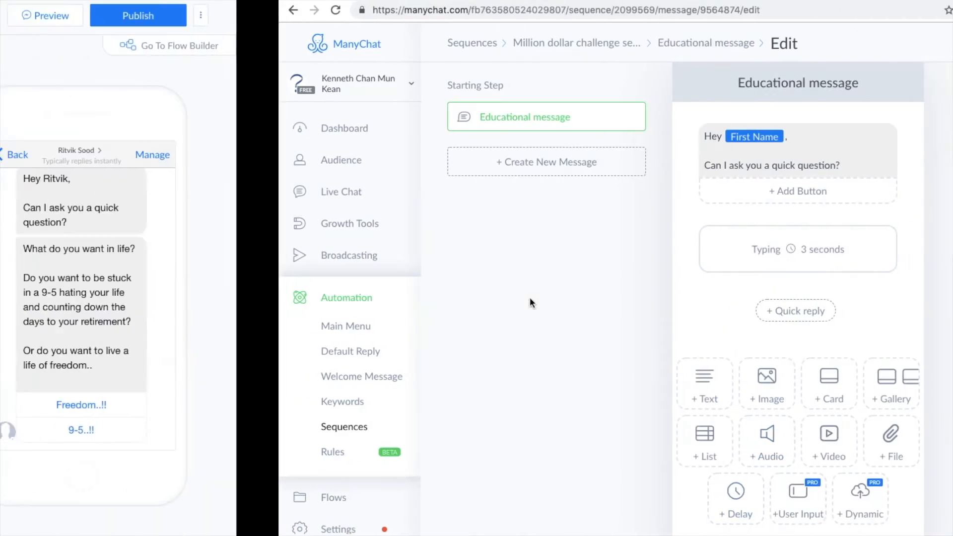
left_click(531, 298)
key("ctrl+a")
key("super+c")
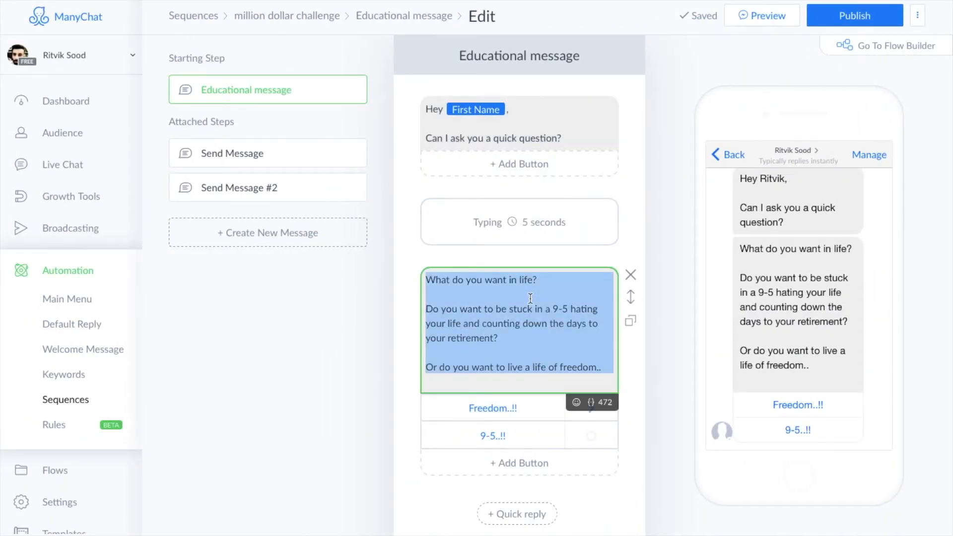
key("ctrl+Right")
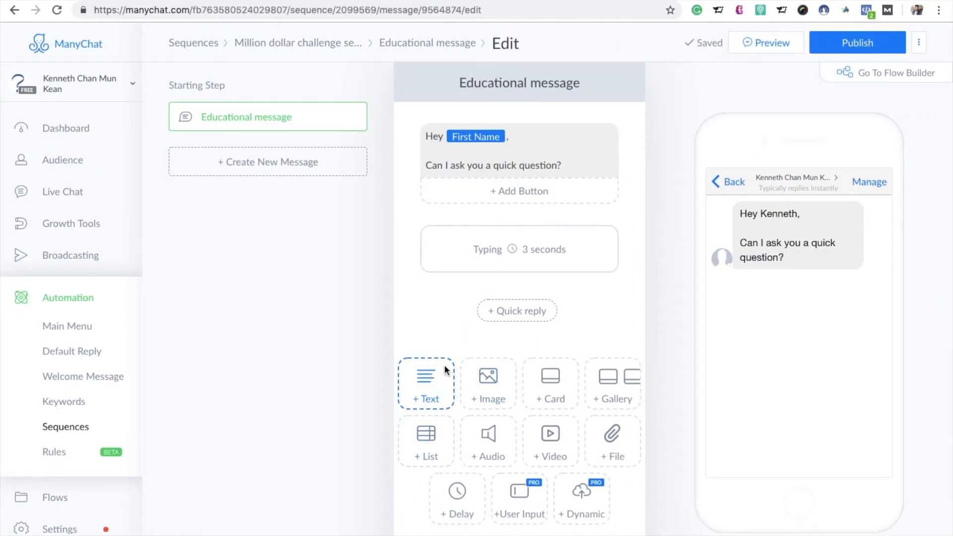
left_click(443, 390)
key("super+v")
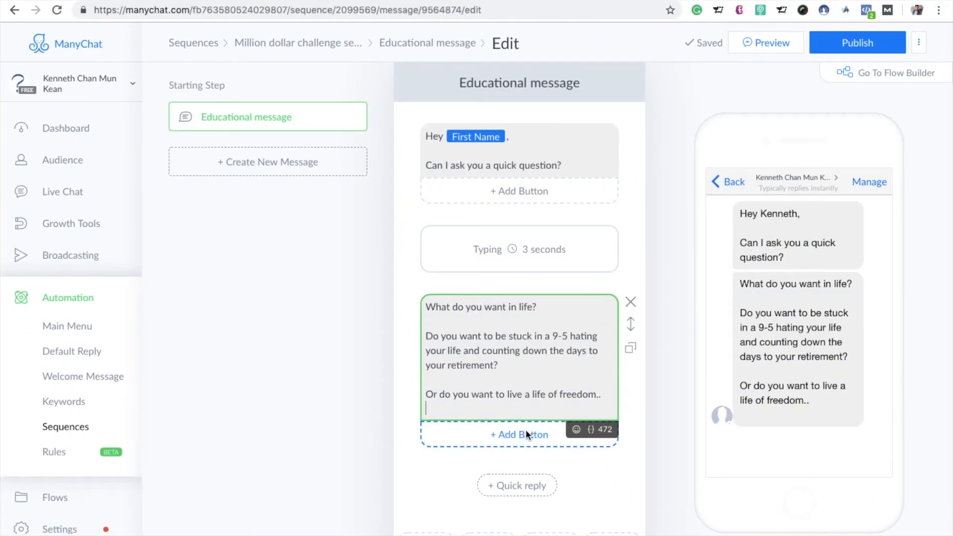
Step: Add a button titled "Freedom" to the "What do you want in life?" text block
left_click(526, 430)
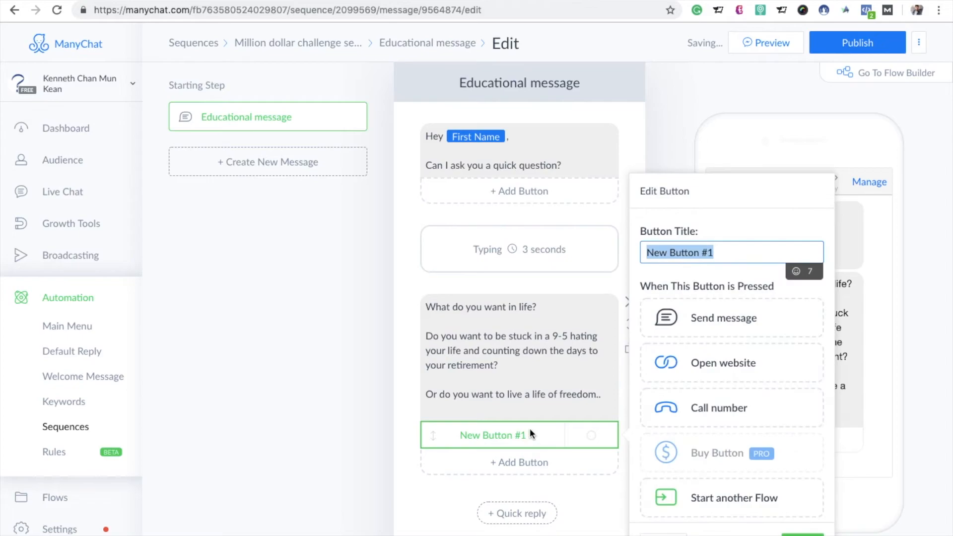
key("BackSpace")
type("Freedom")
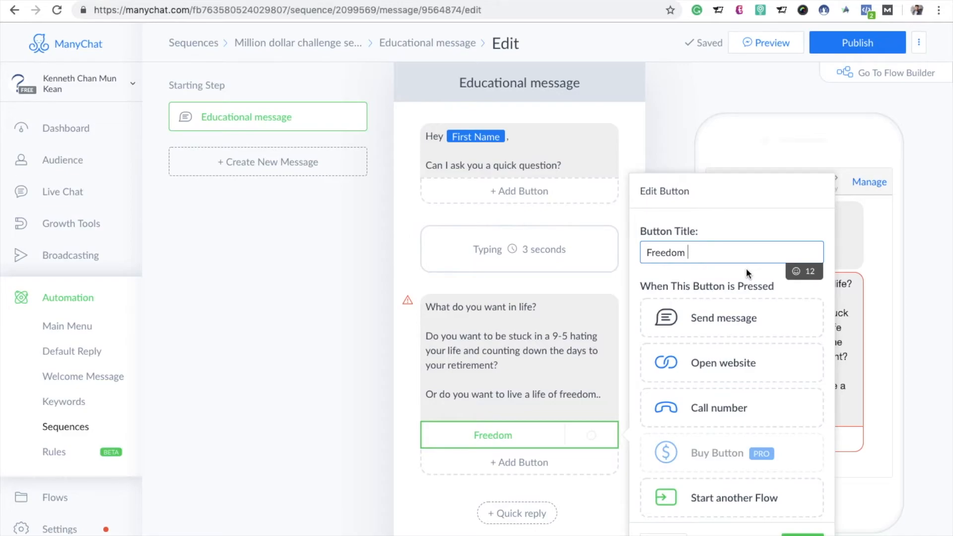
scroll(707, 405, "down", 3)
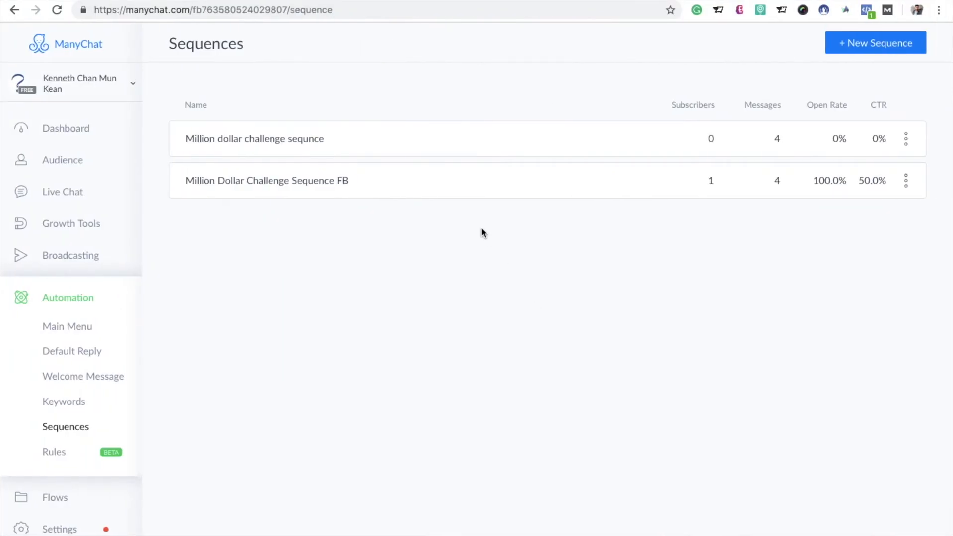
Step: Reopen the last "Educational message" of "Million dollar challenge sequnce" for editing and select its first text block
left_click(298, 149)
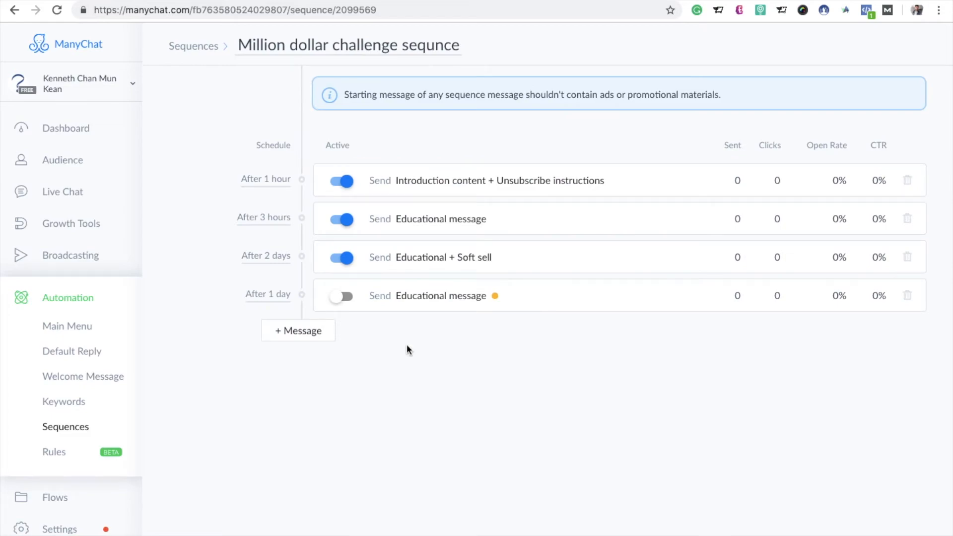
left_click(408, 296)
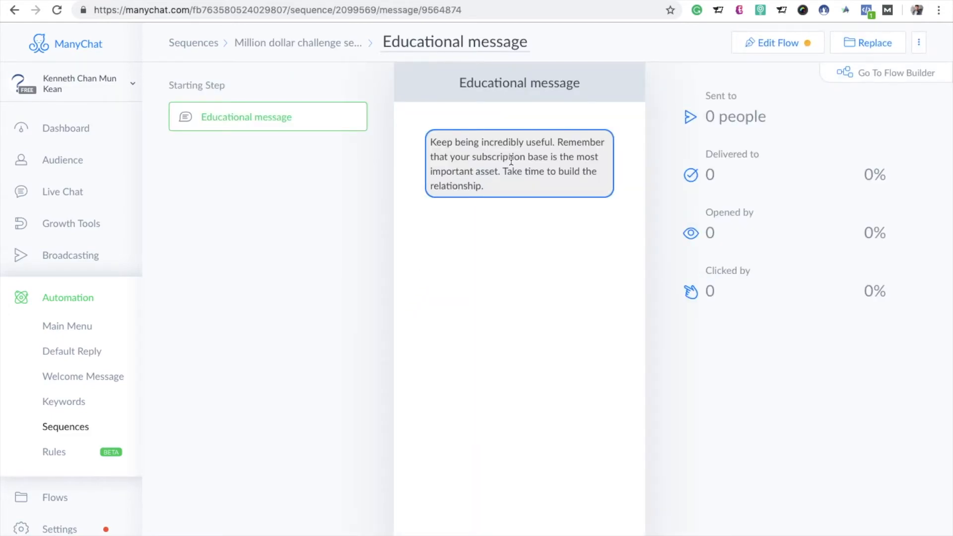
left_click(777, 44)
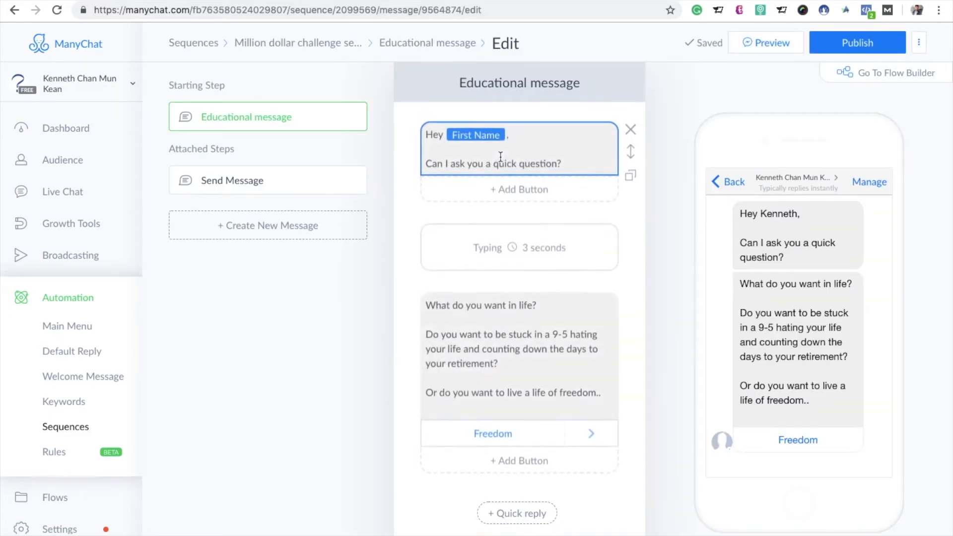
left_click(500, 157)
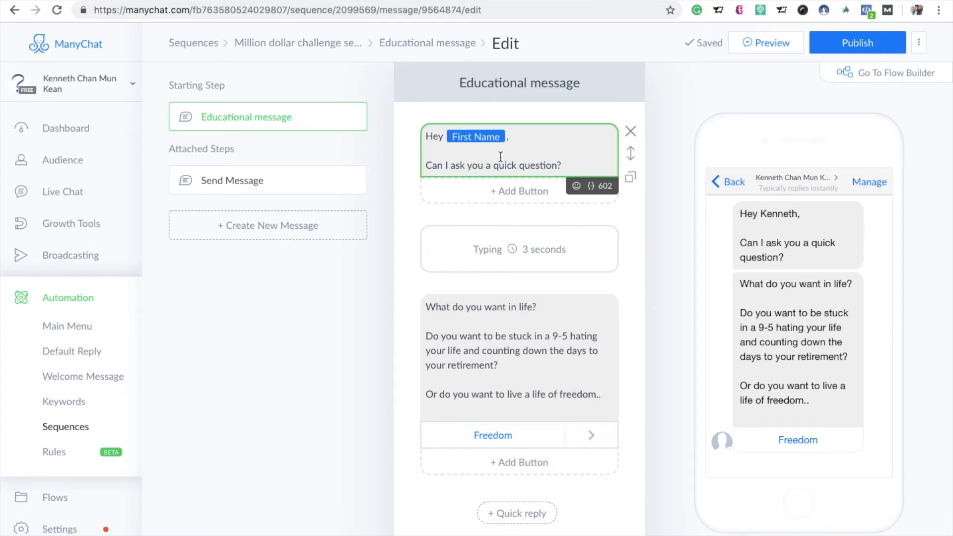
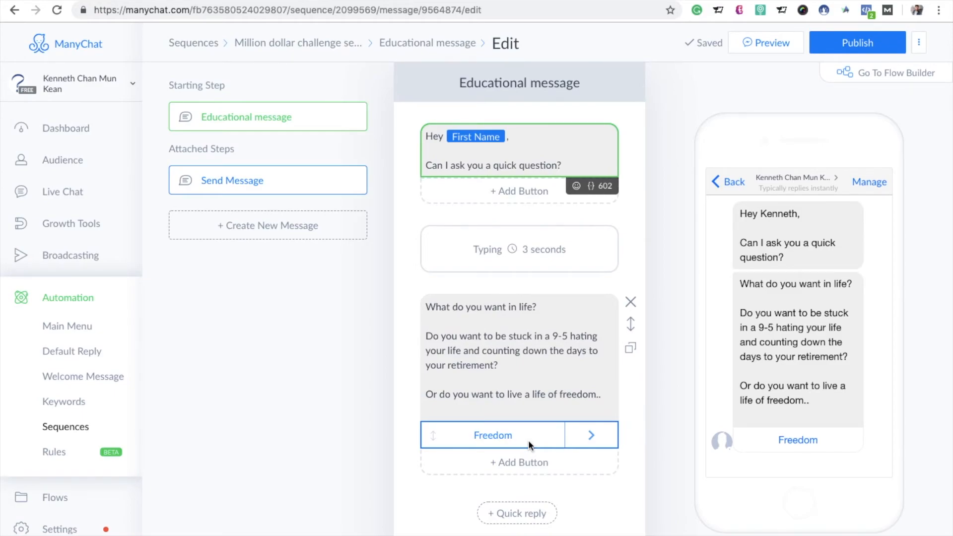
Step: Copy the other account's "What do you want in life?" reply text into the text block of the Freedom button's "Send Message" step
left_click(592, 437)
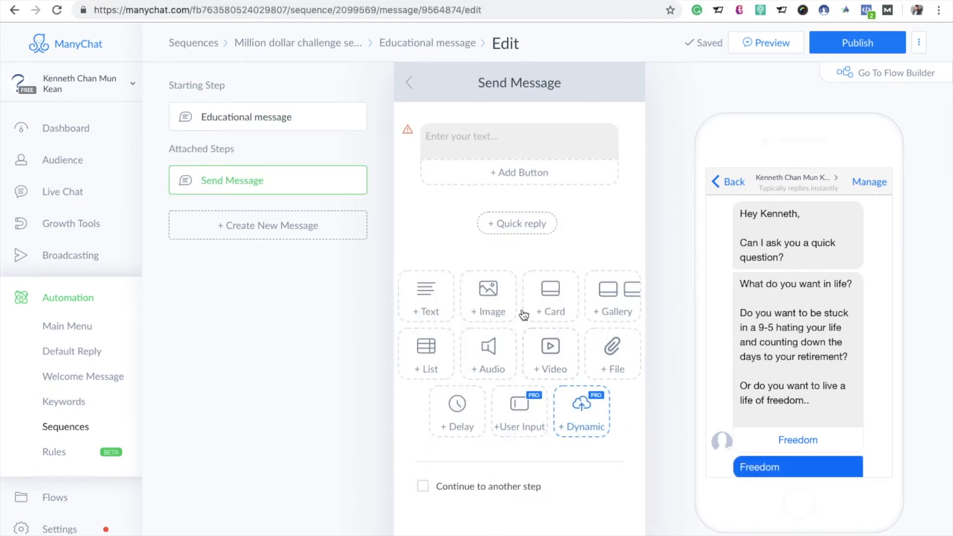
mouse_move(298, 182)
key("ctrl+Left")
left_click(146, 533)
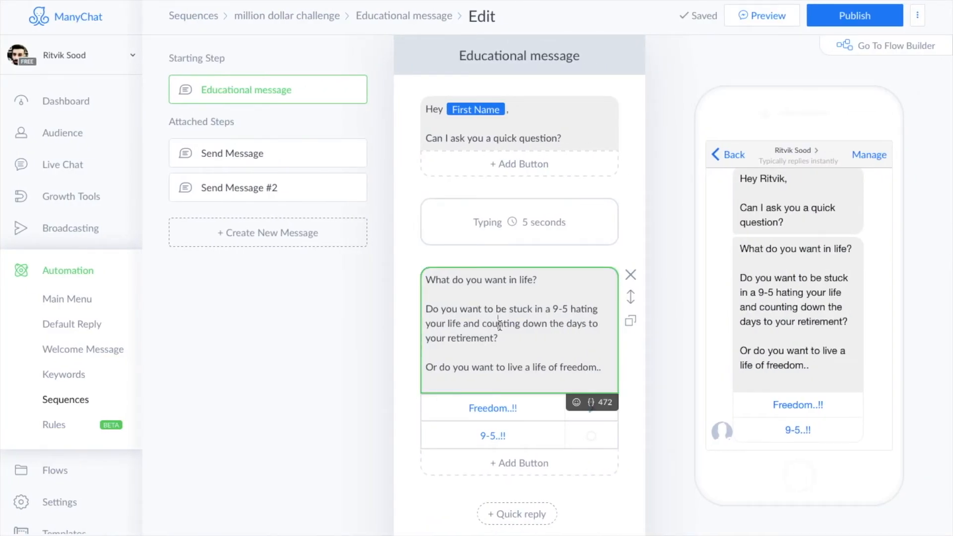
left_click(549, 412)
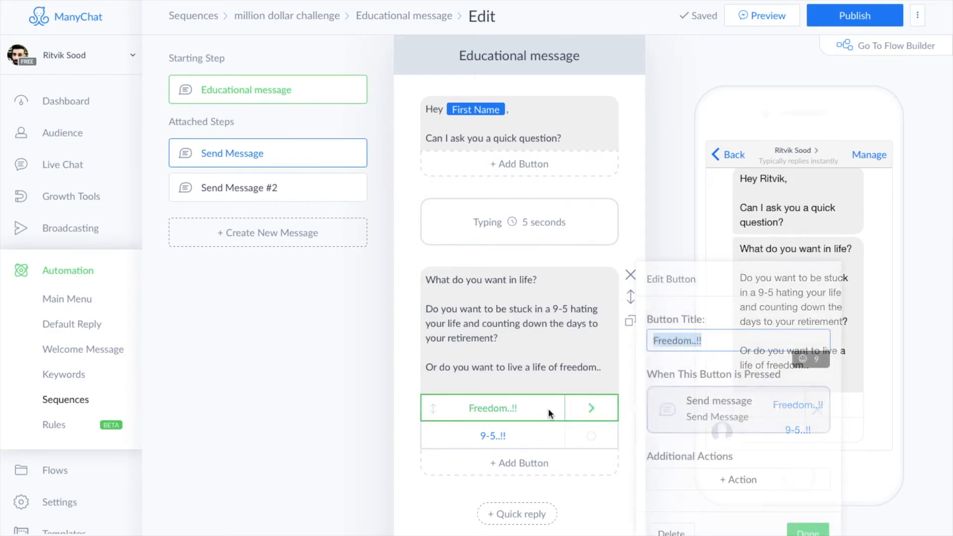
left_click(598, 414)
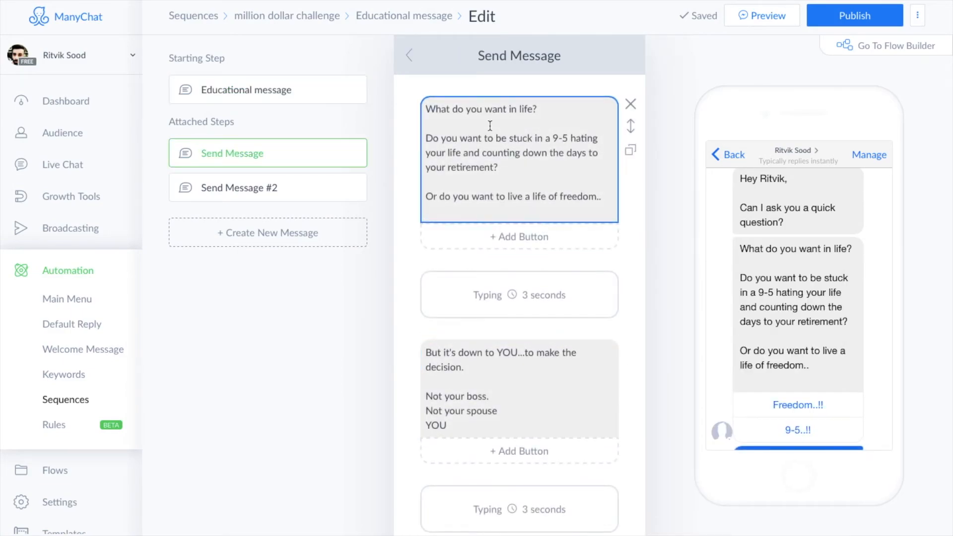
left_click(526, 160)
key("ctrl+a")
key("ctrl+c")
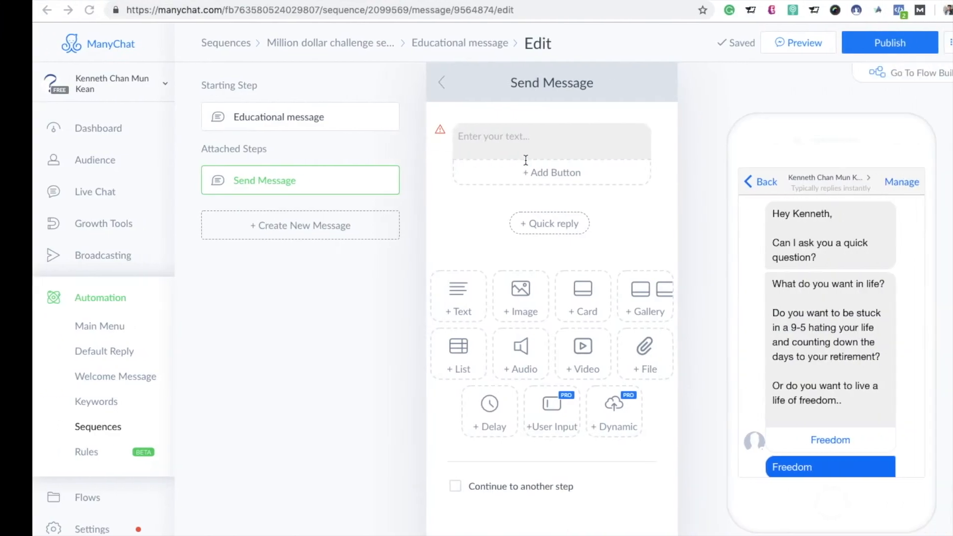
left_click(541, 153)
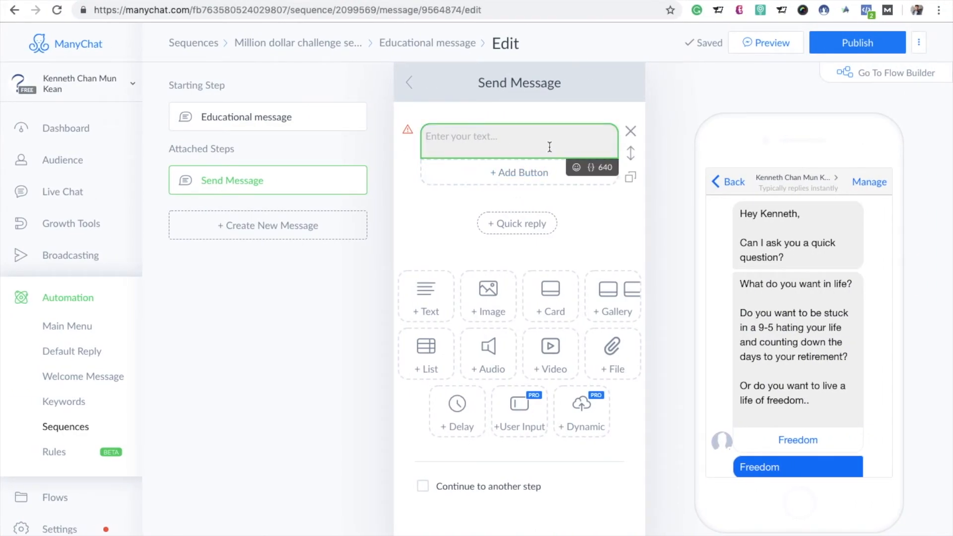
key("ctrl+v")
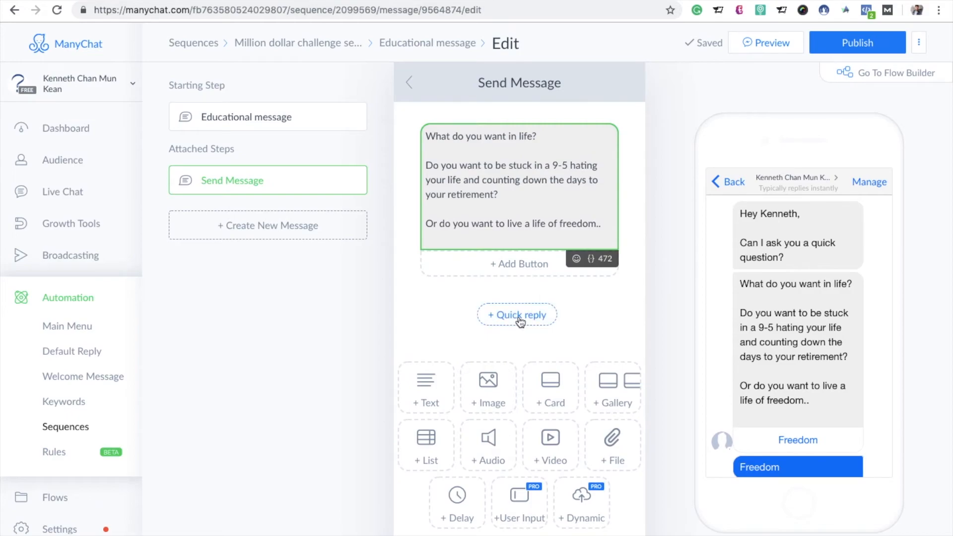
Step: Add a 3-second typing delay and a new text block containing the other account's "But it's down to YOU...to make the decision." message
left_click(455, 518)
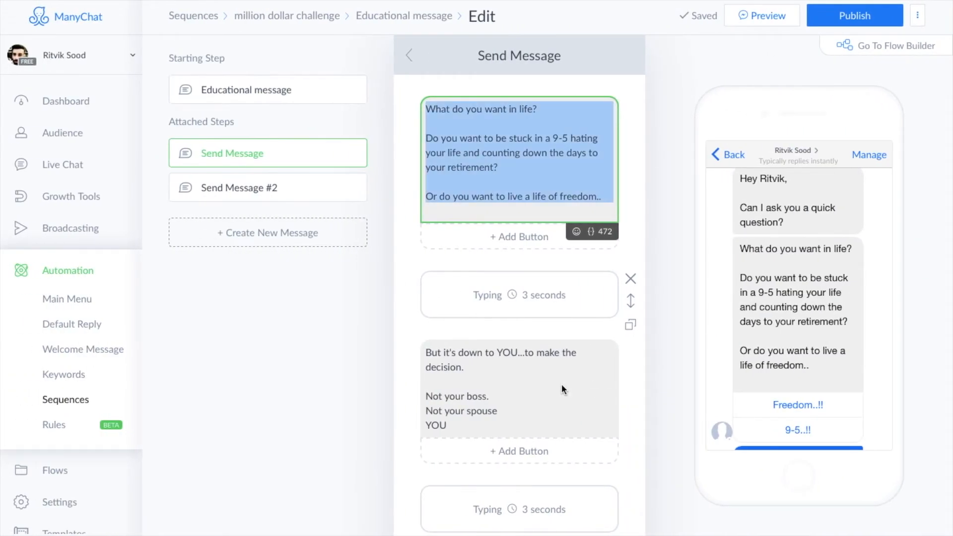
left_click(562, 387)
key("ctrl+a")
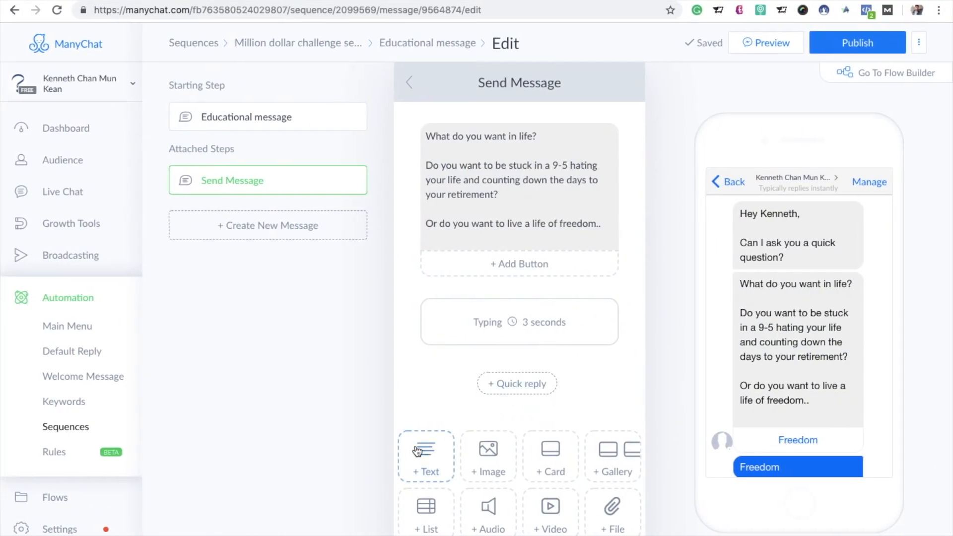
left_click(416, 447)
left_click(524, 383)
type("But it's down to YOU... to make the decision.  Not your boss. Not your spouse YOU")
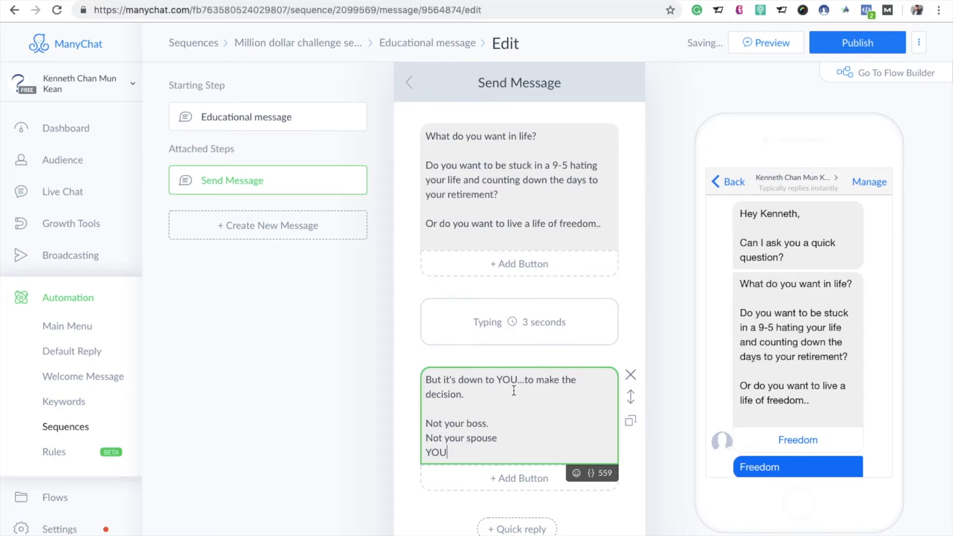
Step: Add another 3-second typing delay and a text block with the copied "So the real question is are you ready to live a life of freedom?" message
scroll(513, 391, "down", 1)
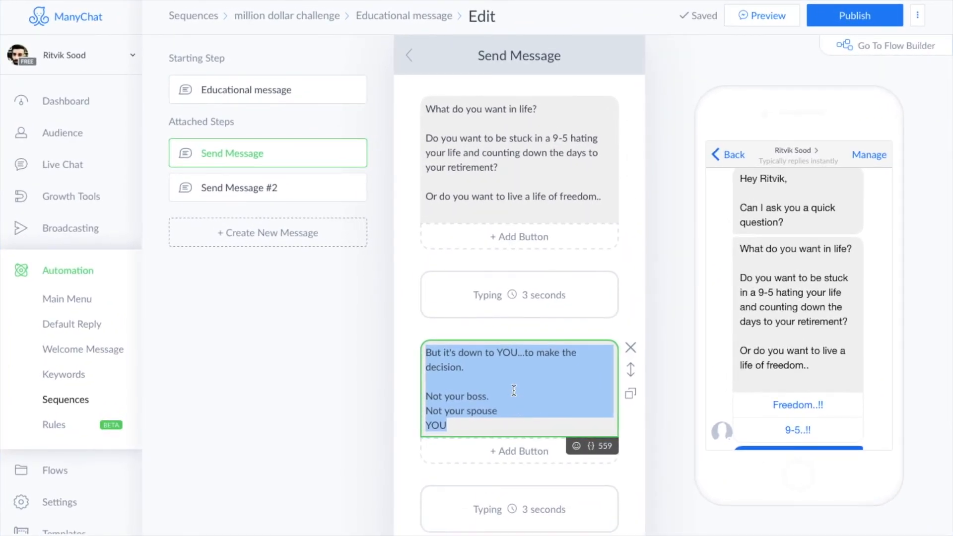
scroll(513, 388, "down", 4)
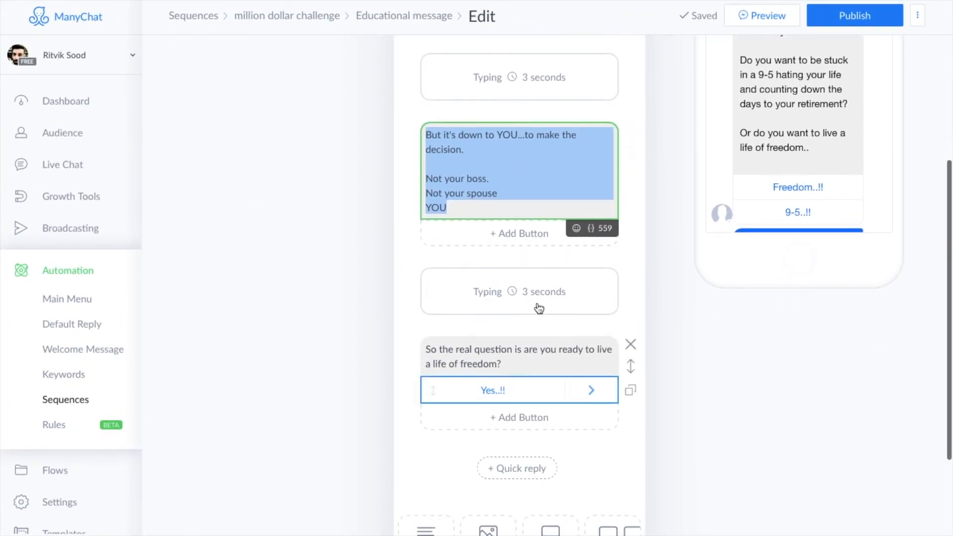
left_click(515, 363)
triple_click(515, 363)
key("ctrl+c")
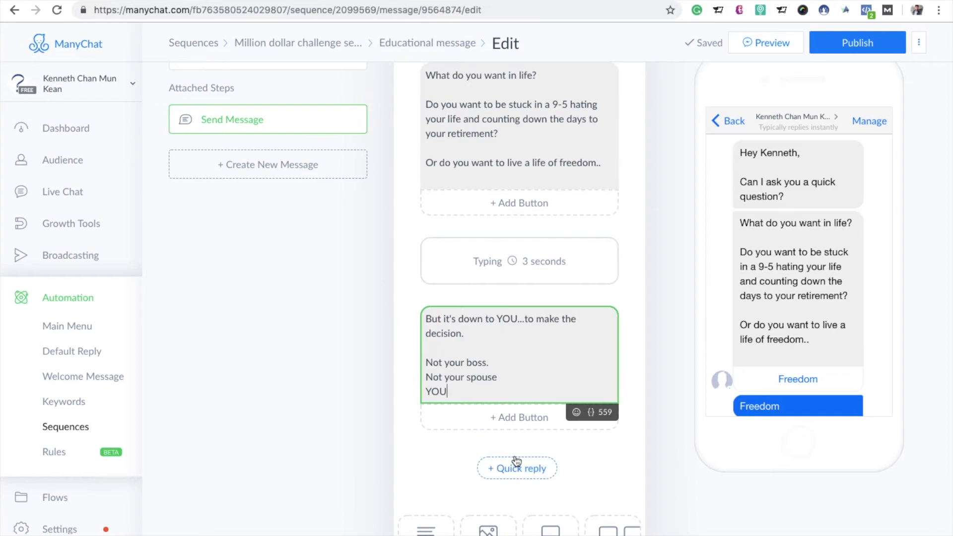
scroll(516, 459, "down", 1)
scroll(516, 455, "down", 1)
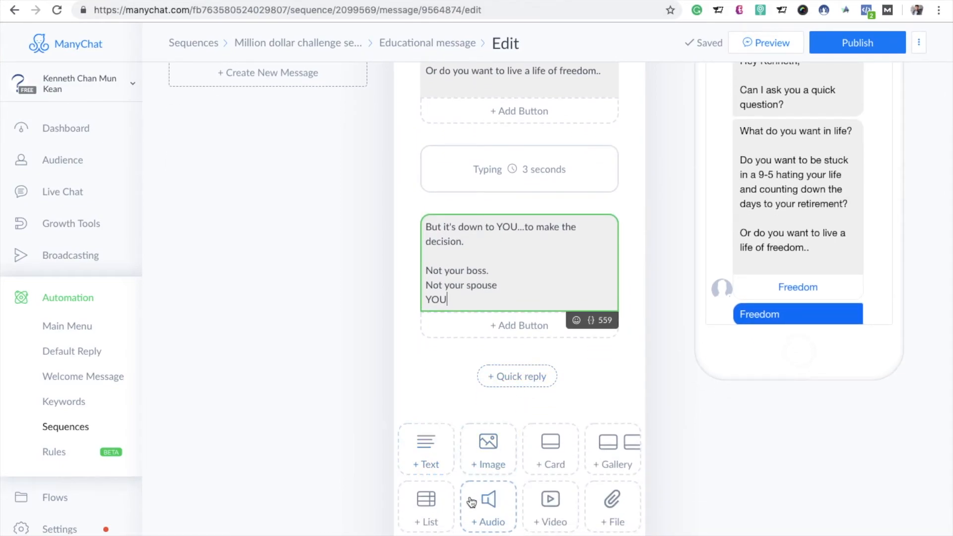
scroll(549, 510, "down", 1)
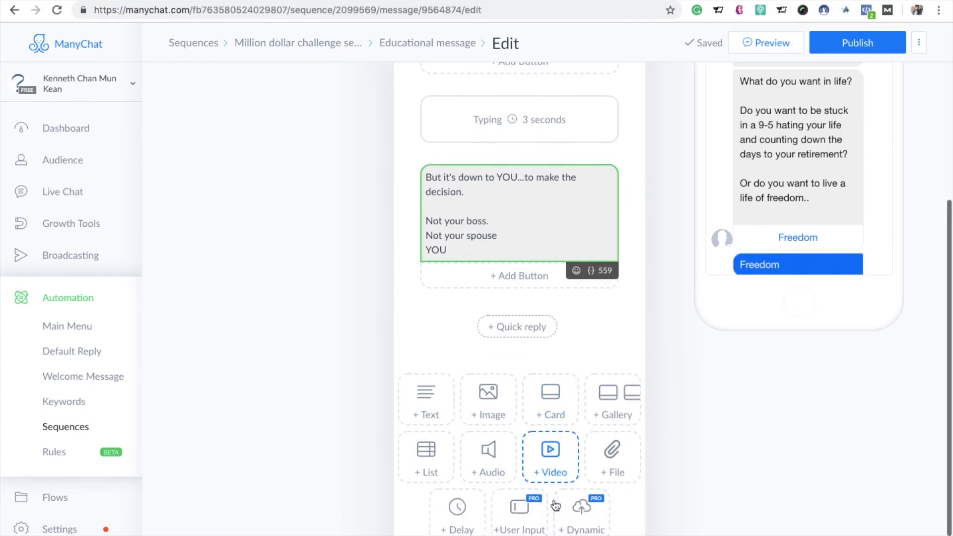
left_click(459, 513)
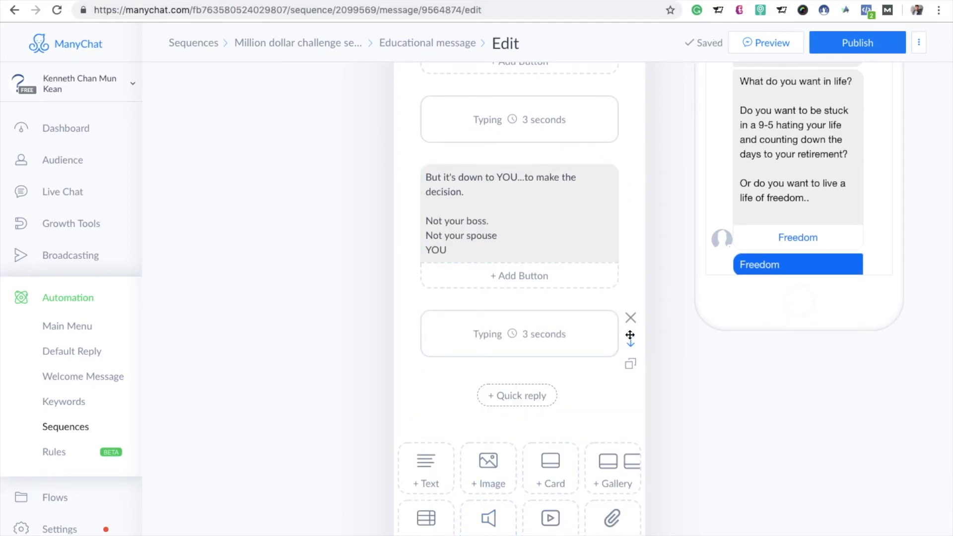
left_click(423, 479)
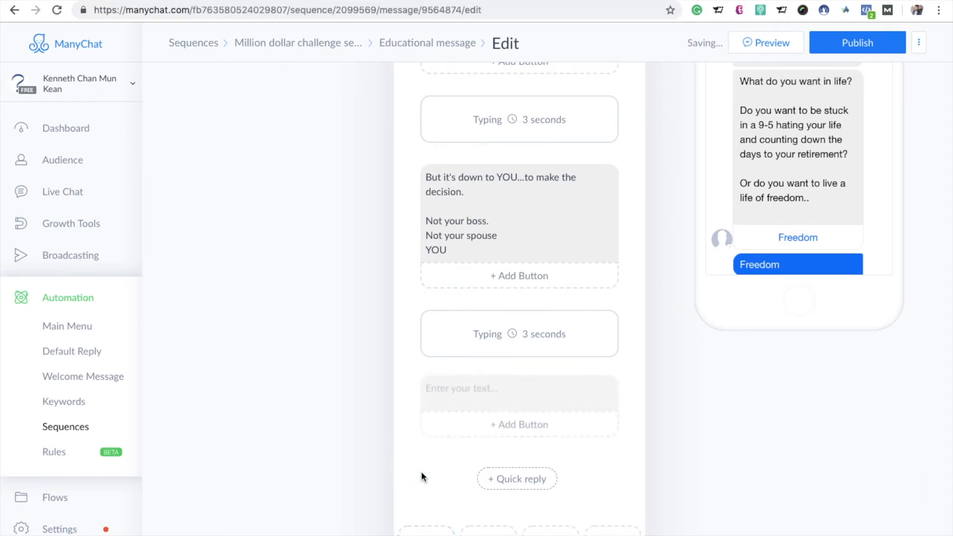
left_click(526, 393)
key("ctrl+v")
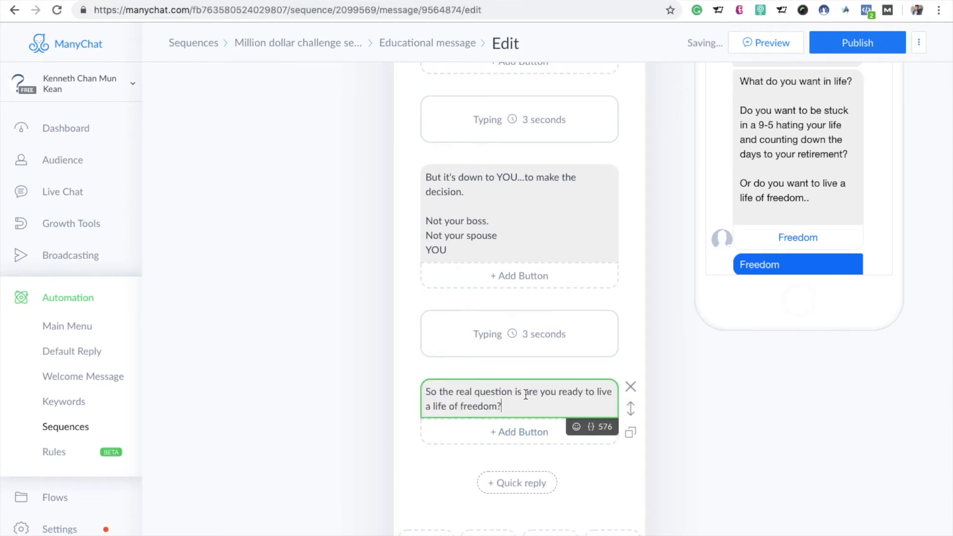
Step: Add a button titled "YES" to the "So the real question is" text block
left_click(511, 430)
key("BackSpace")
type("Yes")
key("BackSpace")
key("BackSpace")
type("ESS")
key("BackSpace")
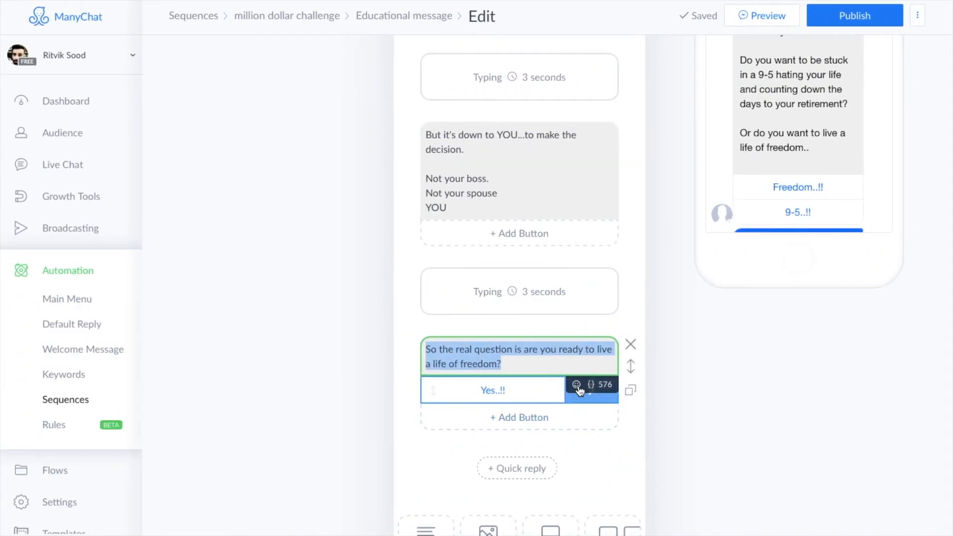
Step: Open the other account's "Yes..!!" reply message for reference and set the YES button to send a new message
left_click(596, 392)
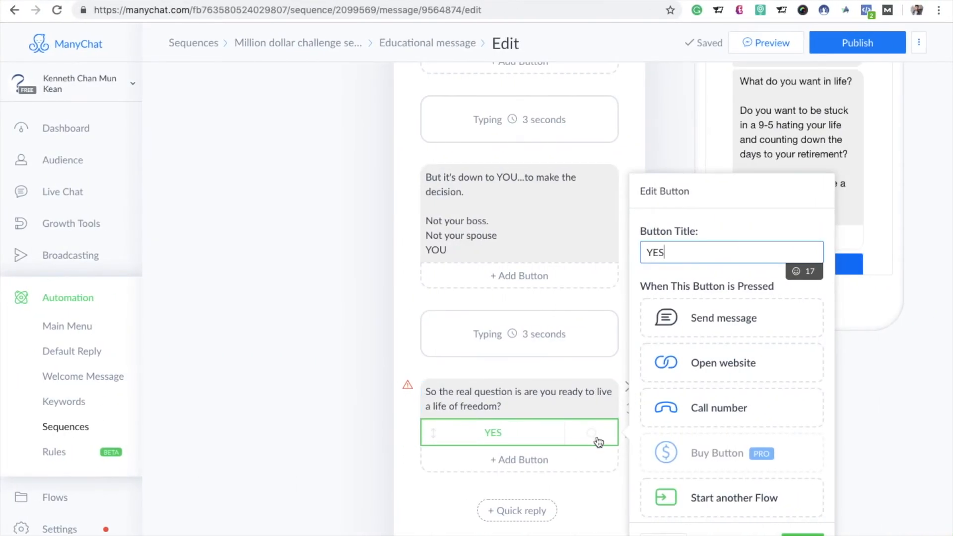
left_click(574, 440)
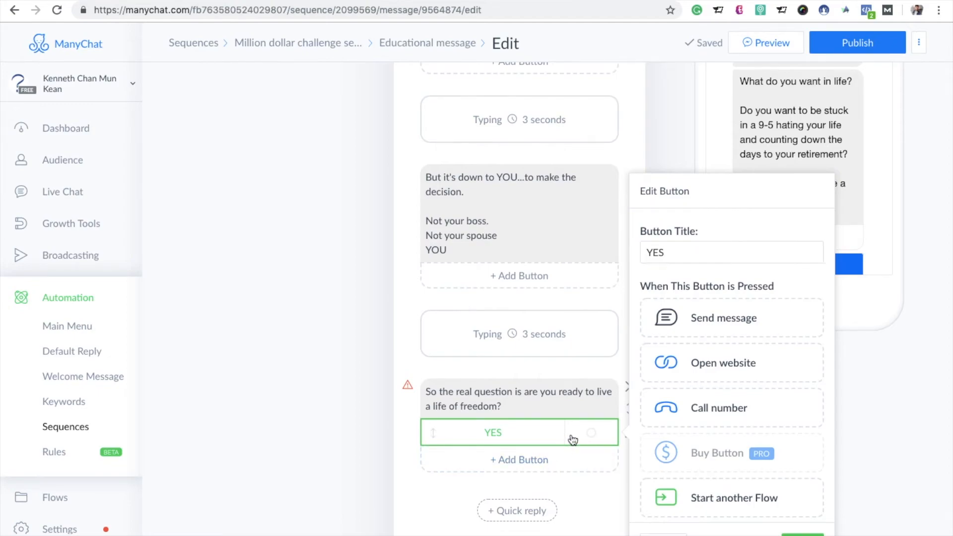
scroll(703, 417, "down", 3)
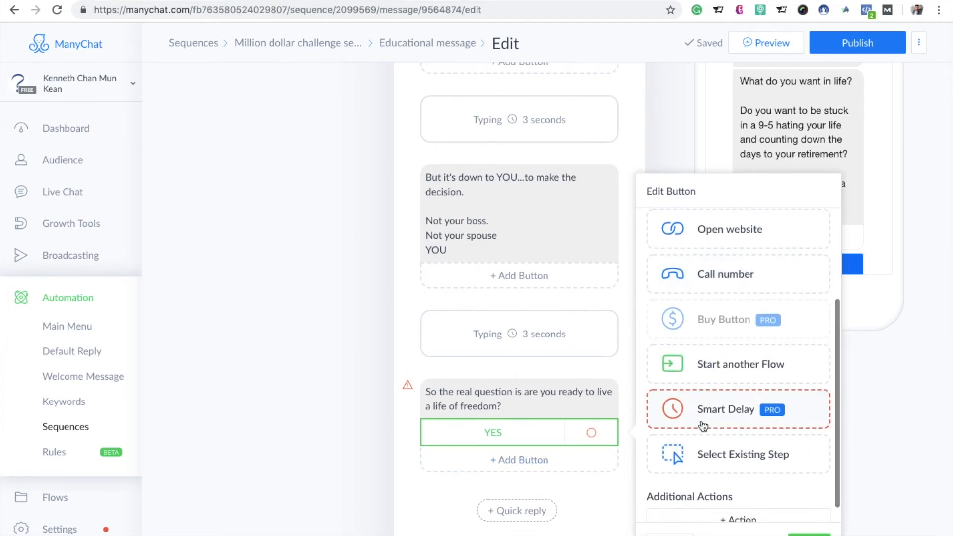
scroll(702, 425, "up", 5)
left_click(734, 301)
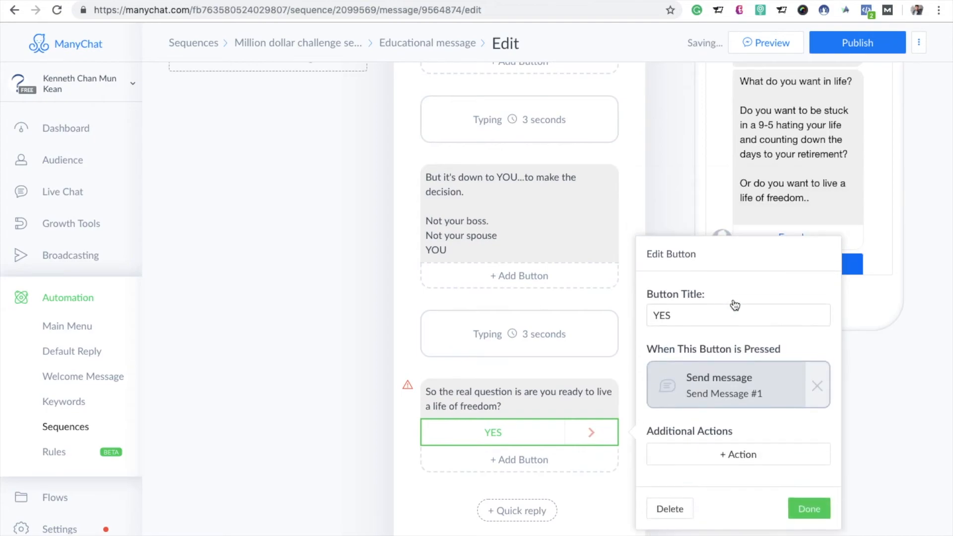
left_click(570, 305)
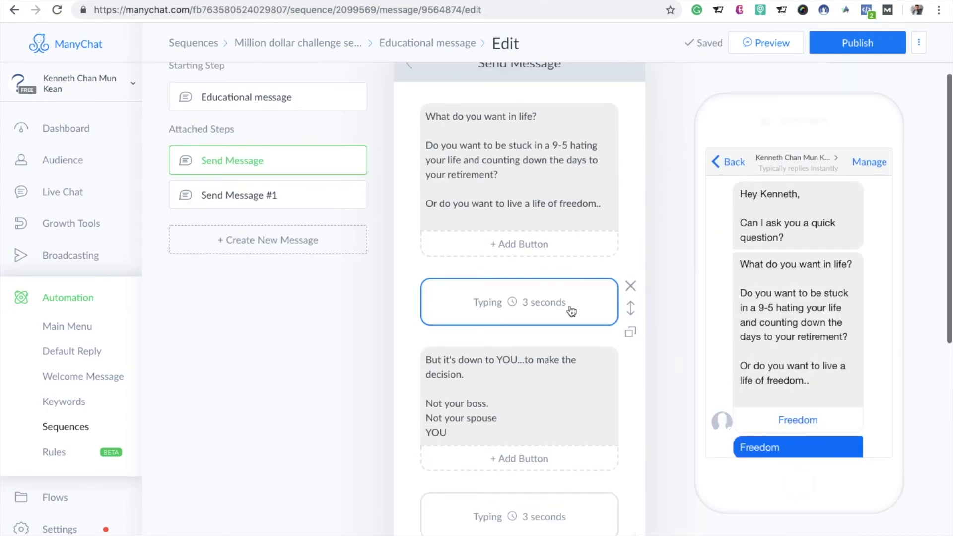
Step: Paste the copied "Well, all you need to do is follow the my simple risk free formula" text into "Send Message #1"
left_click(264, 198)
left_click(486, 141)
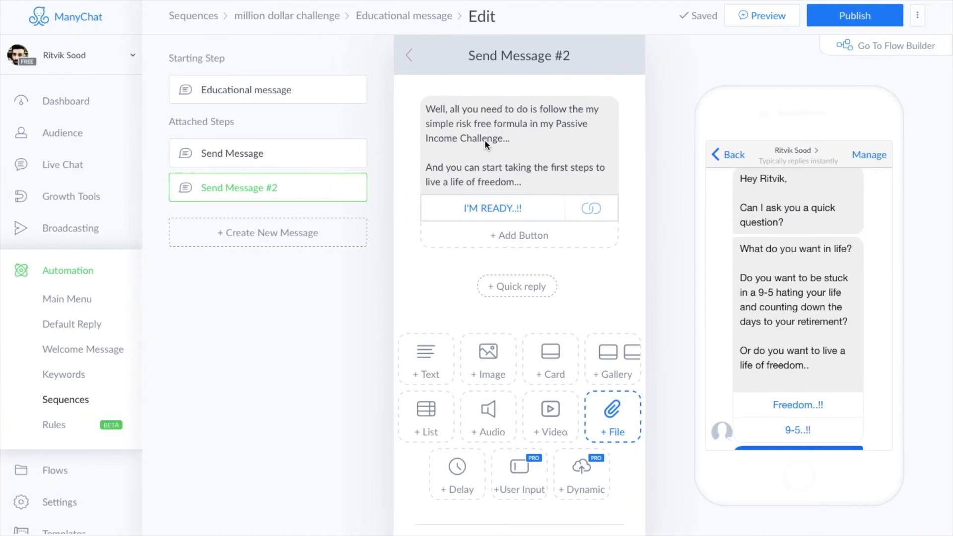
left_click(500, 149)
key("ctrl+a")
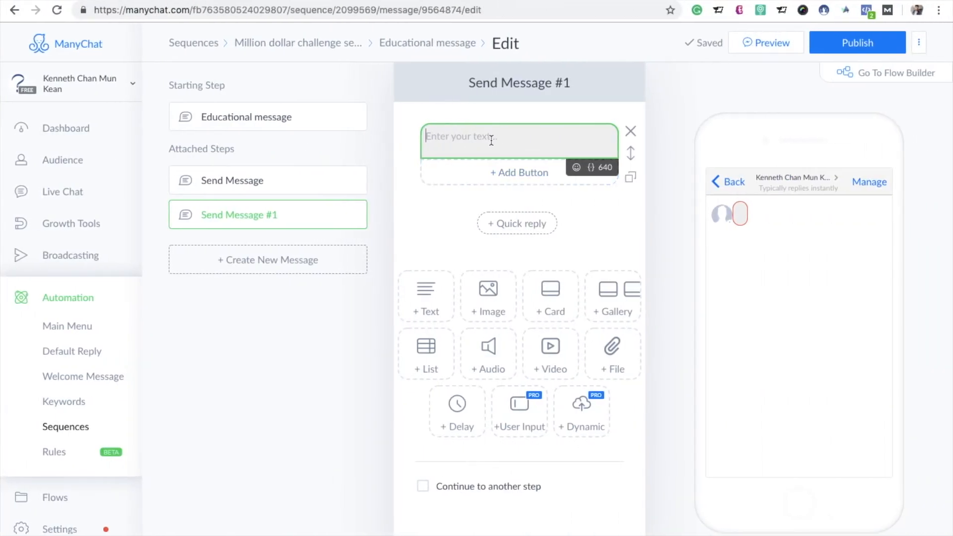
type("Well, all you need to do is follow the my simple risk free formula in my Passive Income Challenge...  And you can start taking the first steps to live a life of freedom...")
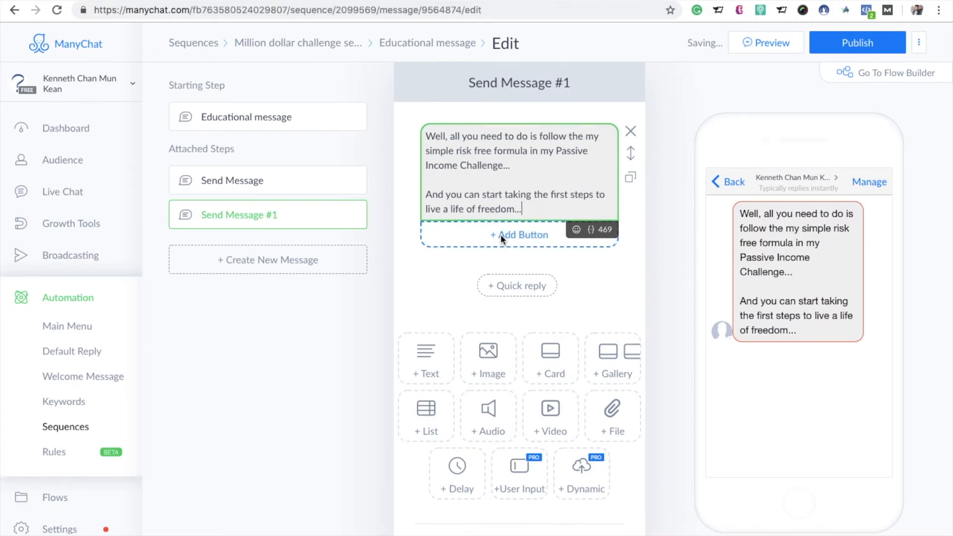
Step: Add a button titled "I'M READY" to the text block of "Send Message #1"
left_click(500, 235)
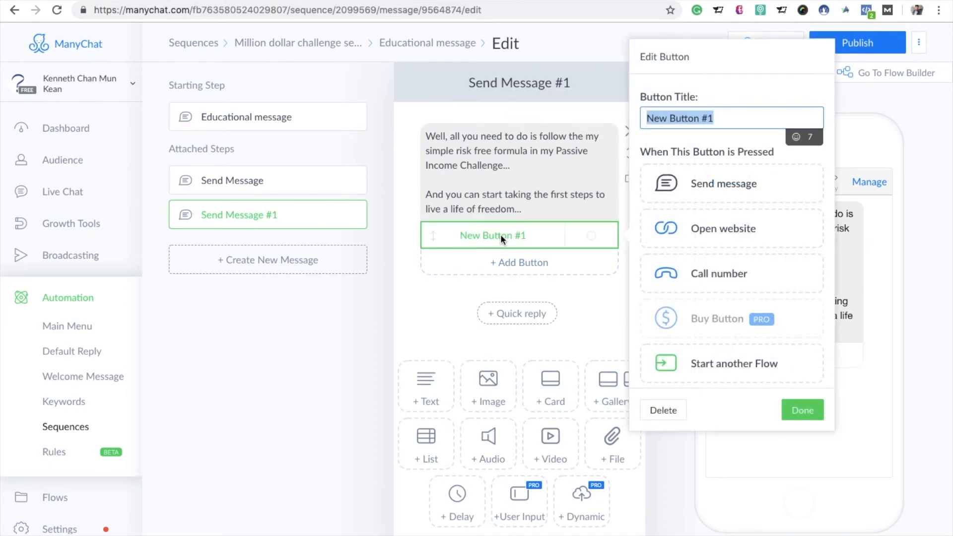
key("BackSpace")
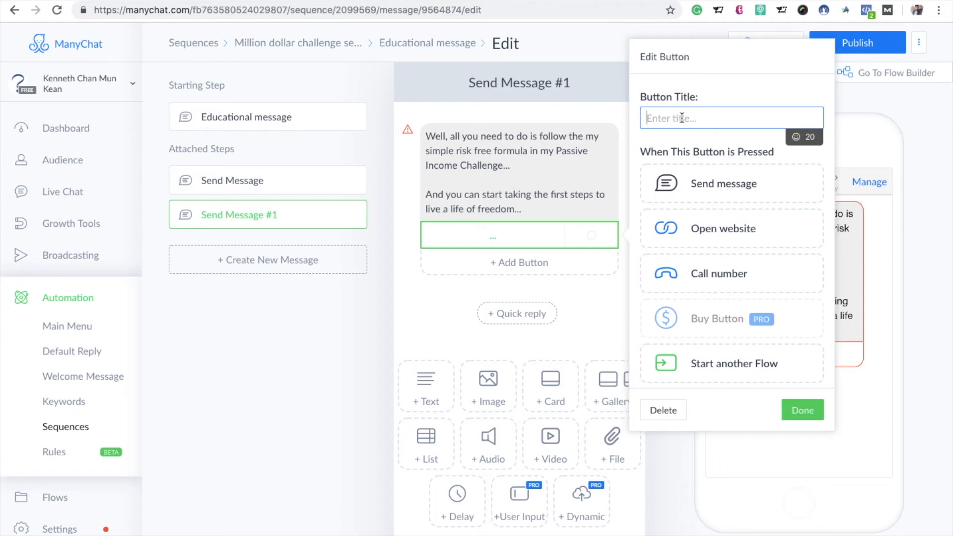
type("I'M Rea")
key("BackSpace")
key("BackSpace")
type("ea")
key("BackSpace")
key("BackSpace")
type("EDY")
key("BackSpace")
key("BackSpace")
type("ADY")
Step: Make the "I'M READY" button open the Million Dollar Challenge "secured-place" page, using that page's copied URL as website address
left_click(708, 244)
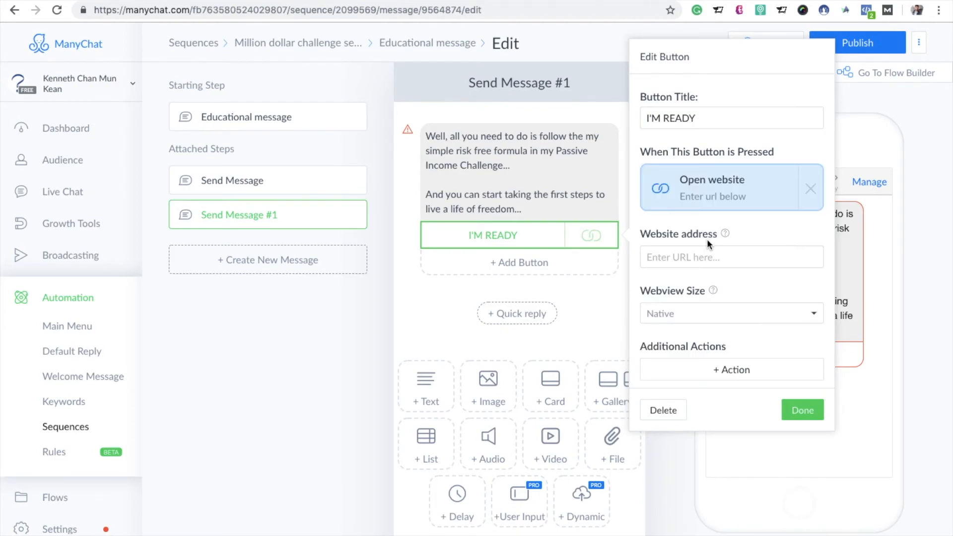
left_click(710, 256)
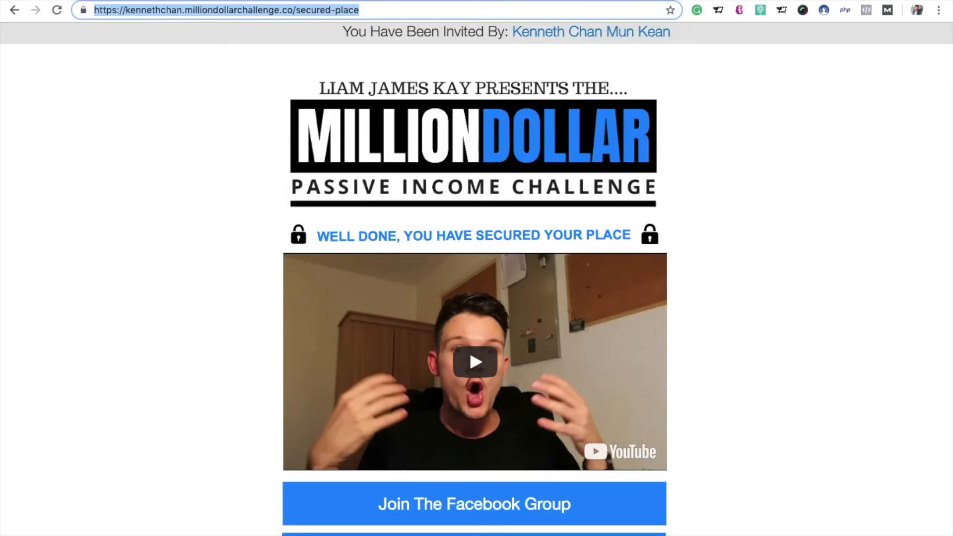
left_click(668, 0)
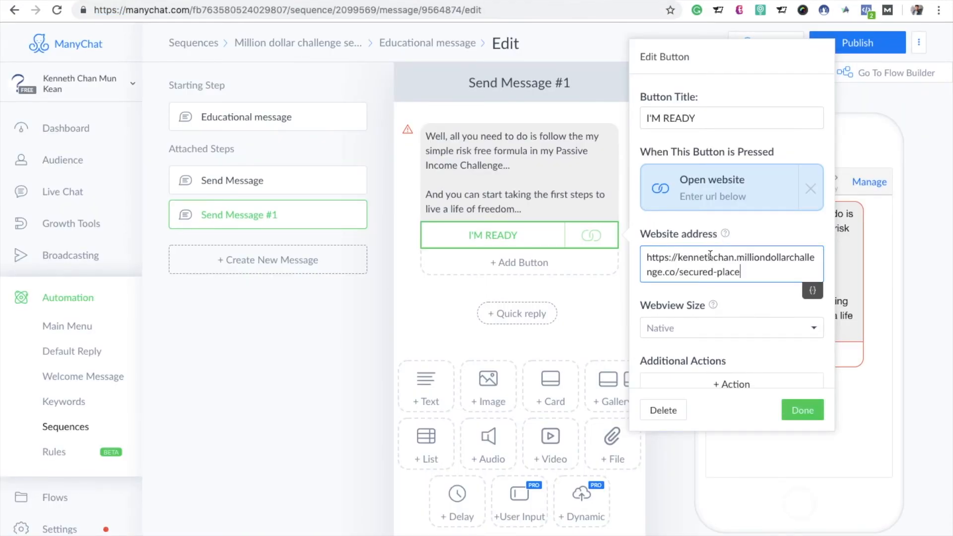
left_click(791, 414)
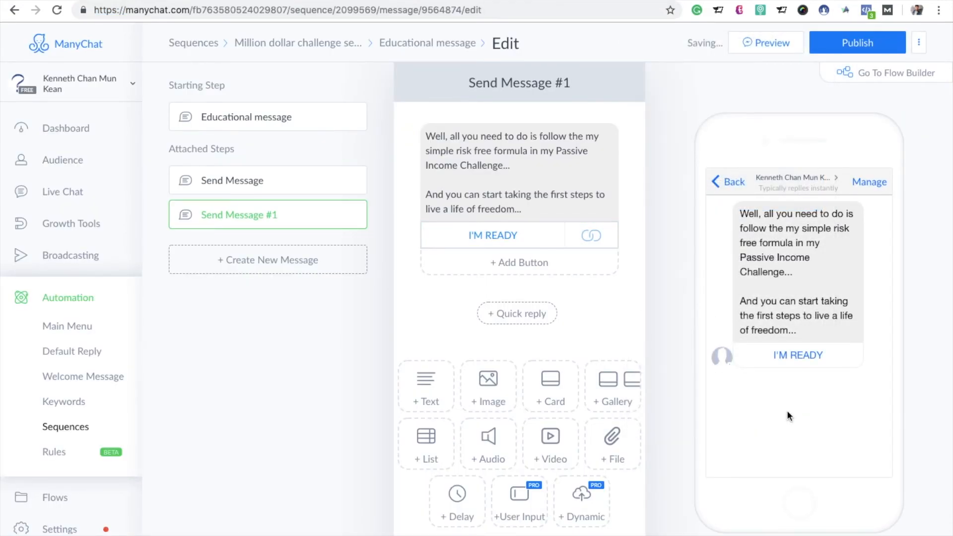
Step: Publish the educational message and return to the "Million dollar challenge sequnce" message list
left_click(842, 44)
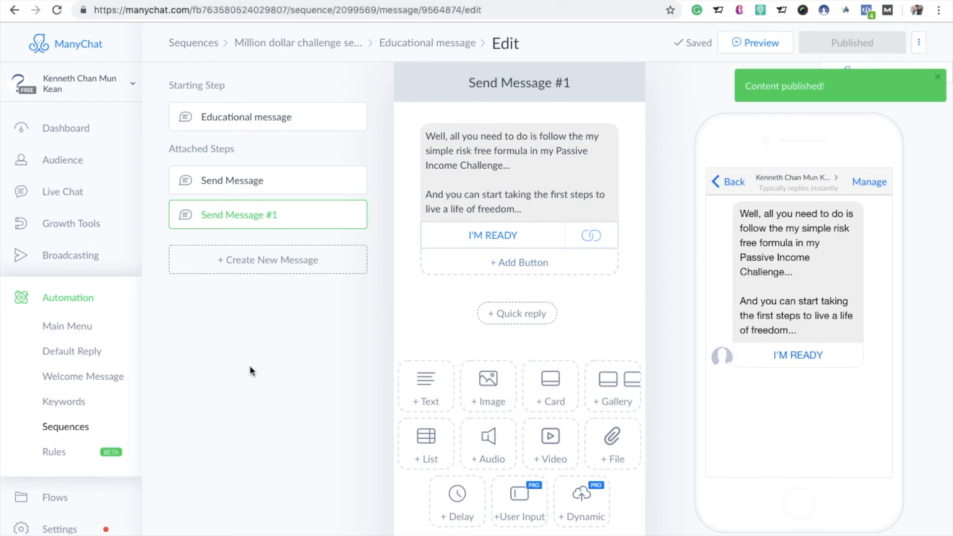
left_click(66, 432)
left_click(331, 155)
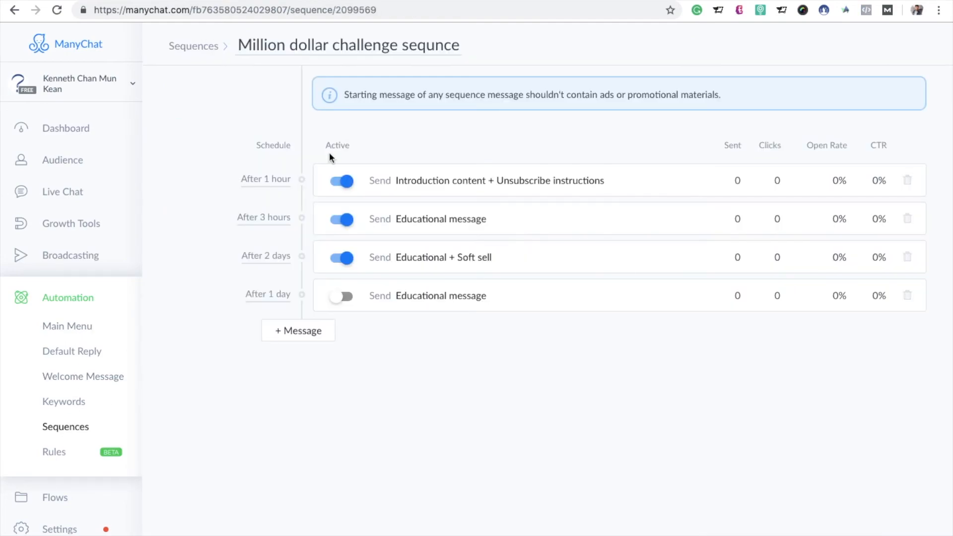
Step: Schedule the last educational message in the sequence 4 days after the previous message, save the schedule and activate that message
left_click(277, 295)
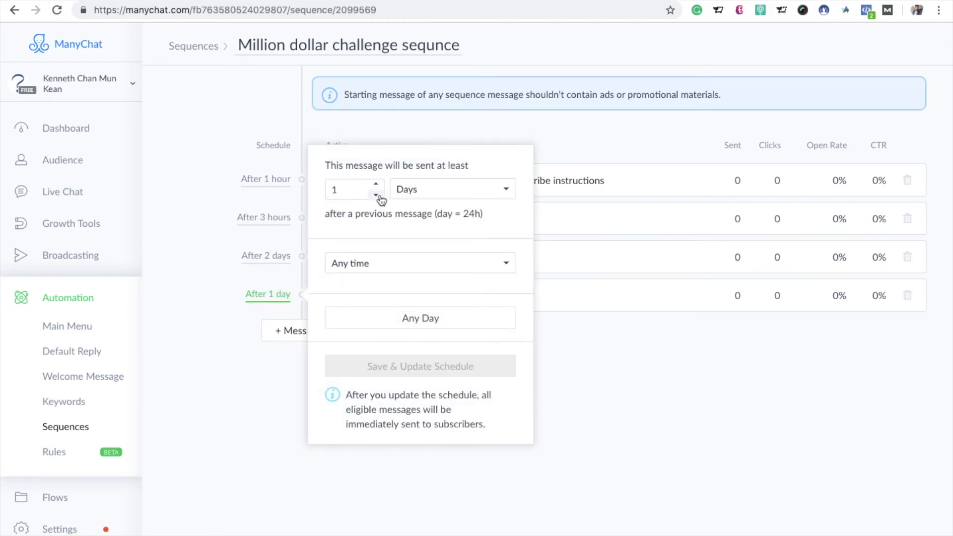
left_click(219, 428)
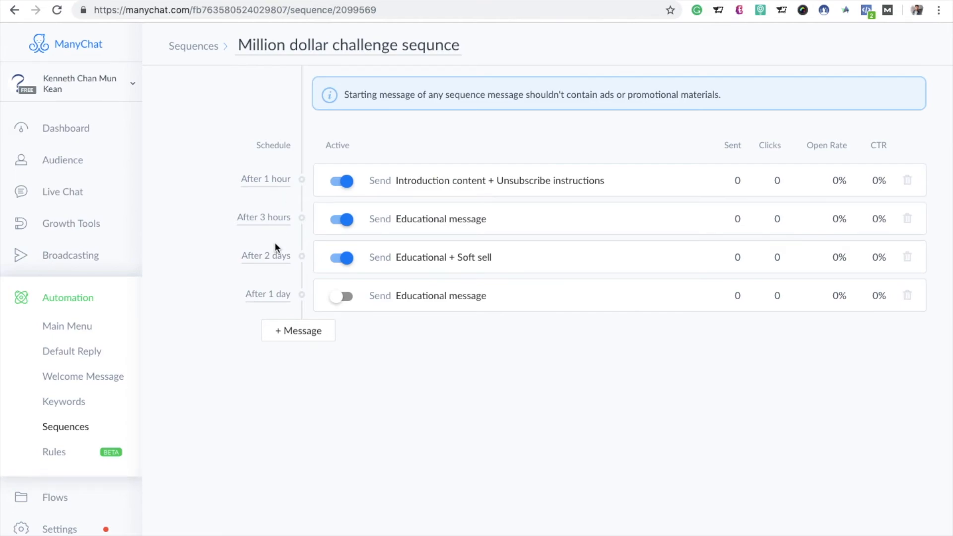
left_click(285, 295)
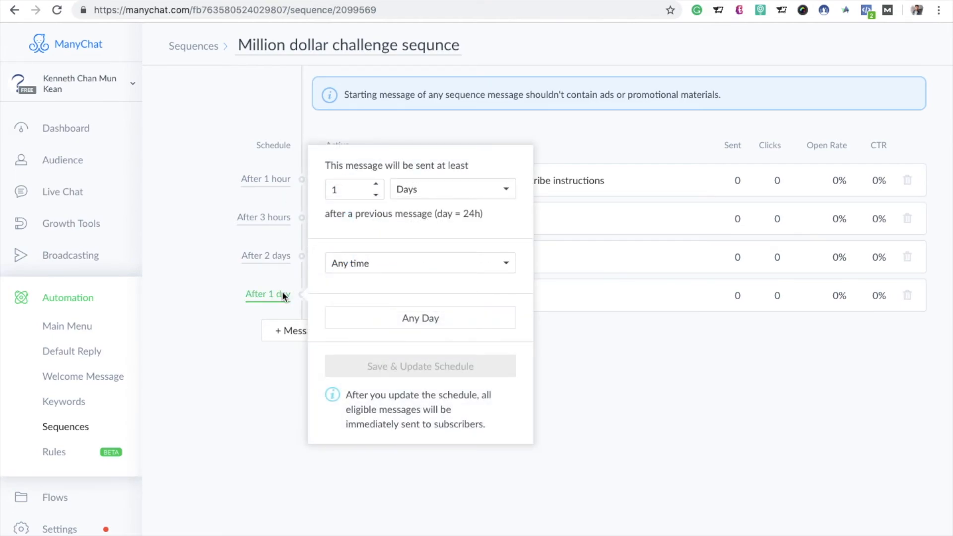
left_click(377, 184)
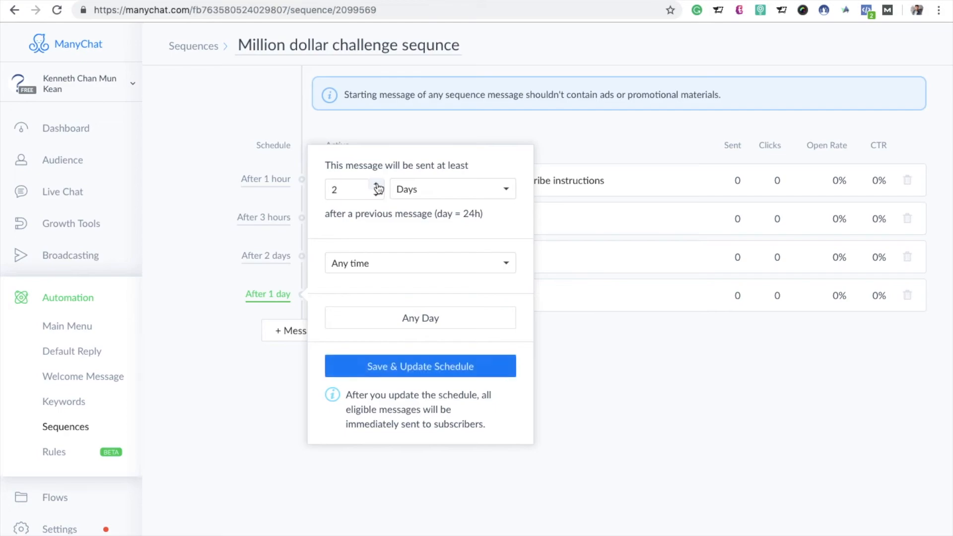
left_click(430, 367)
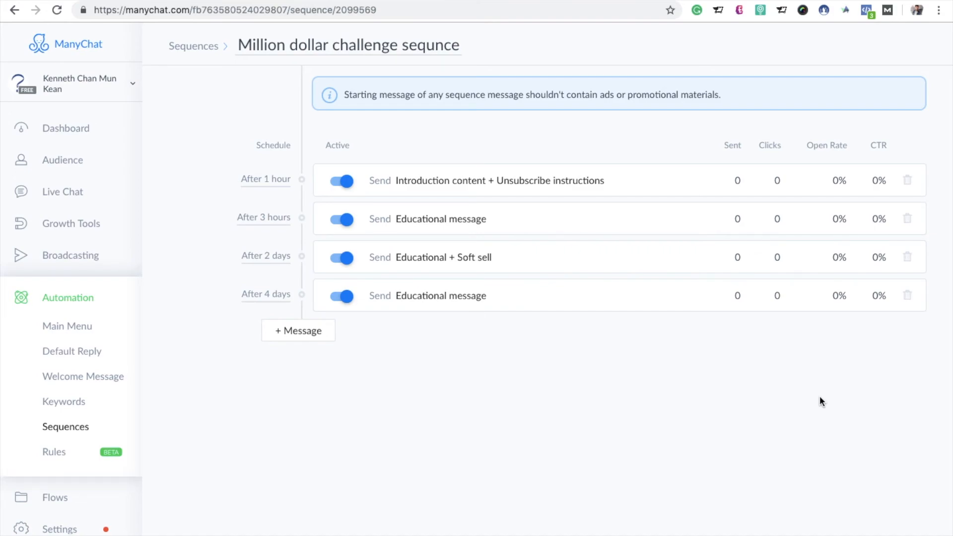
key("F4")
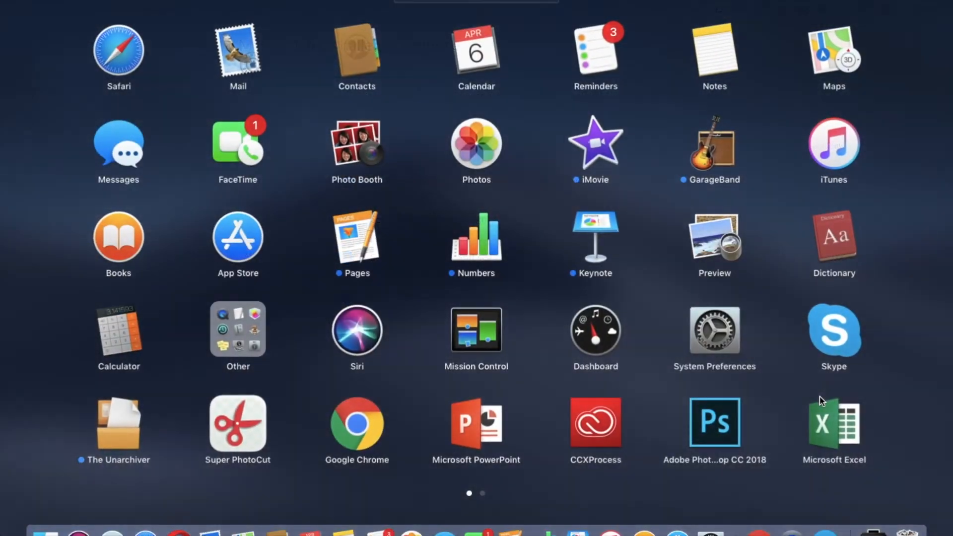
left_click(792, 533)
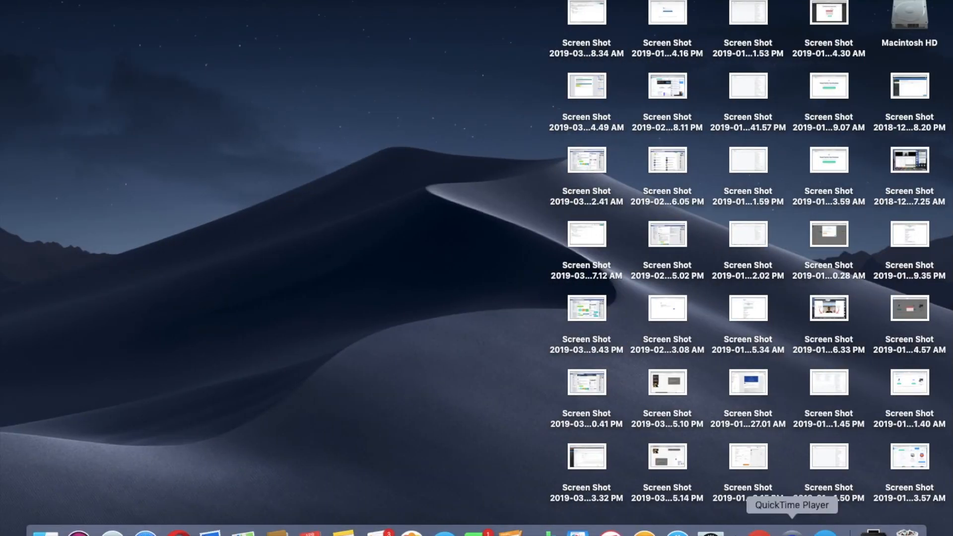
right_click(792, 532)
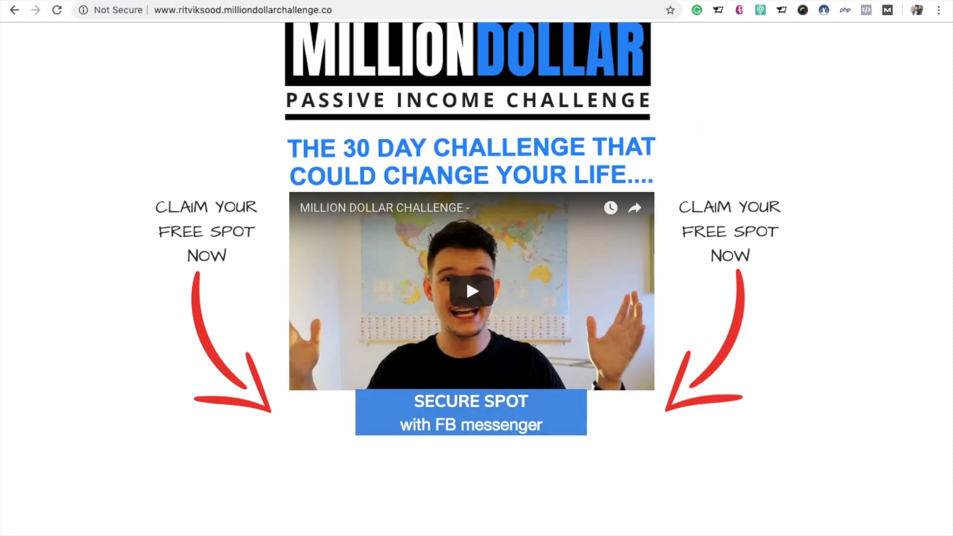
Step: Create a new Messenger Ref URL growth tool from the Growth Tools page
key("ctrl+Tab")
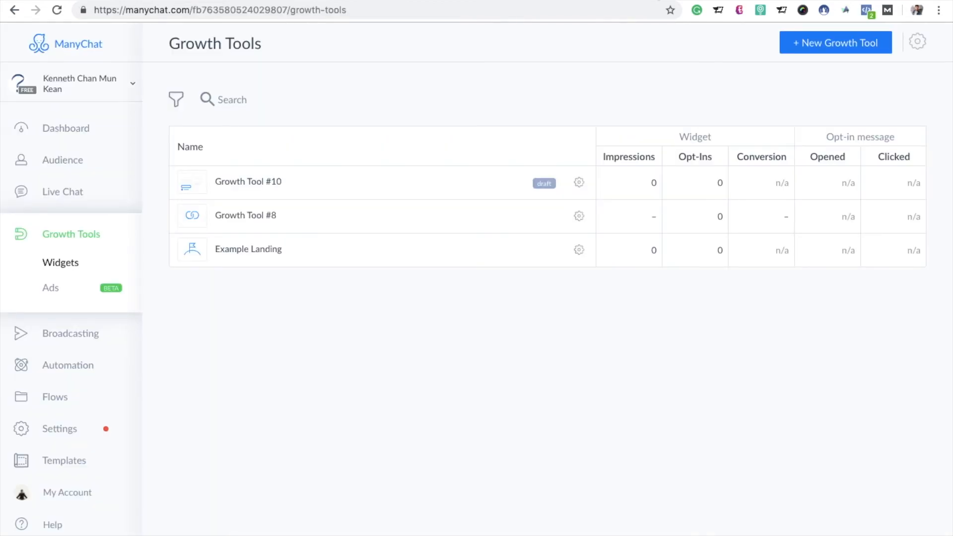
left_click(834, 50)
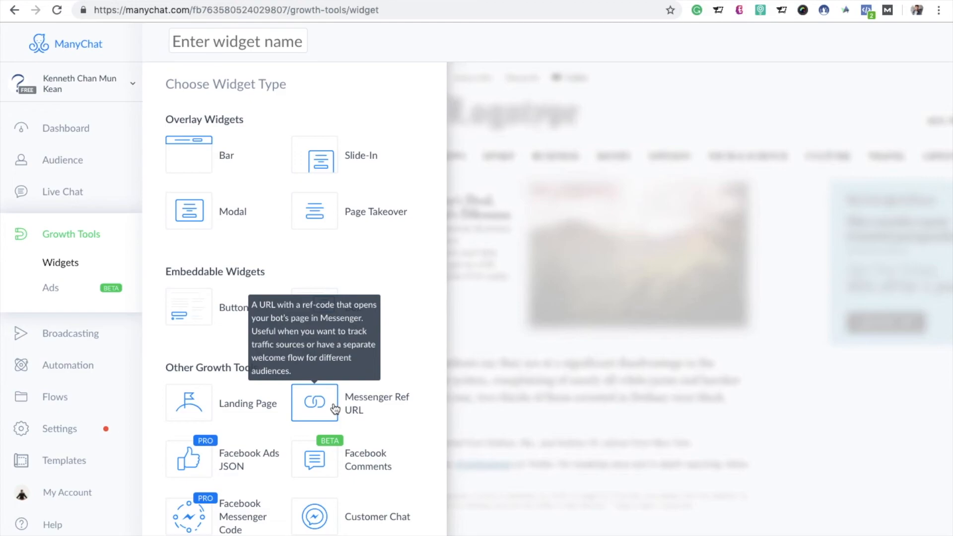
left_click(334, 404)
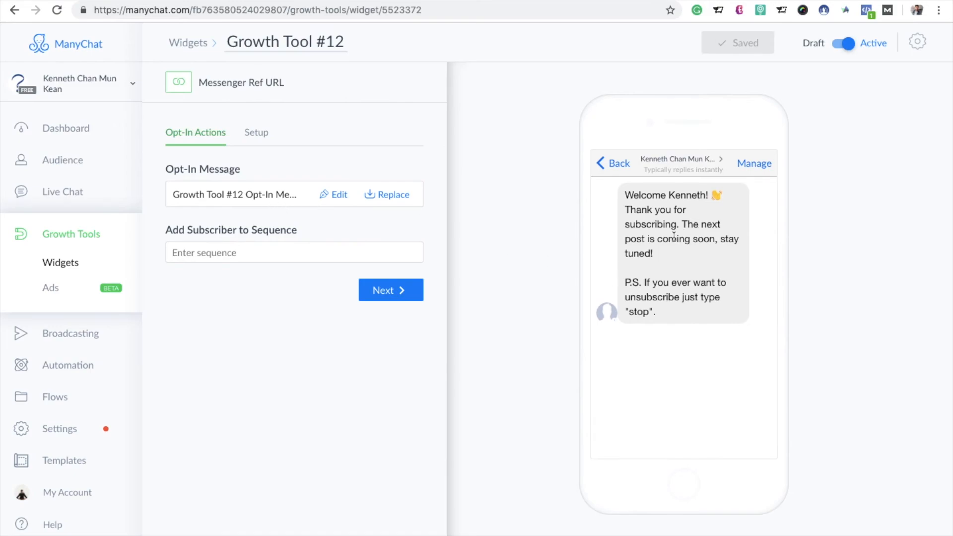
Step: Replace the opt-in message with the "Growth Tool #10 Opt-In Message" flow and add subscribers to "Million dollar challenge sequnce"
left_click(395, 201)
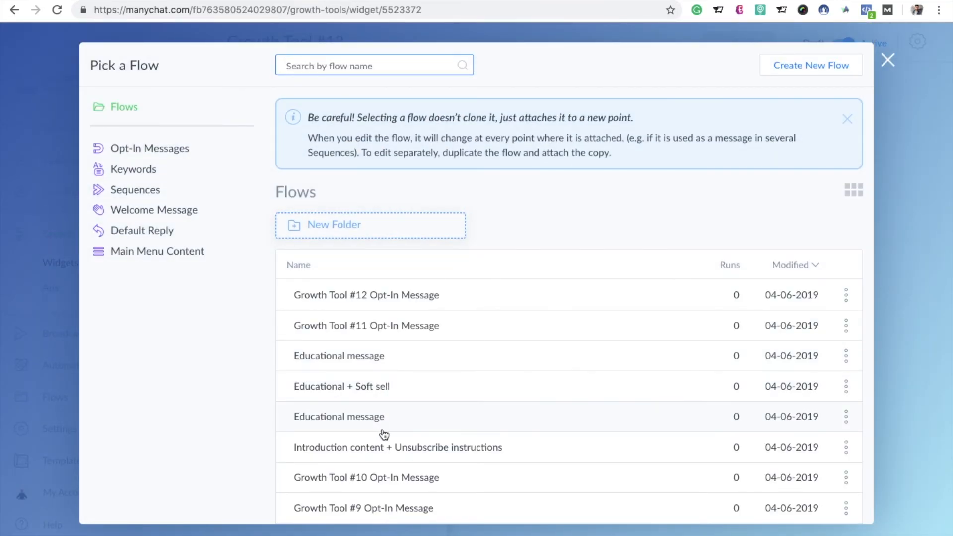
left_click(379, 469)
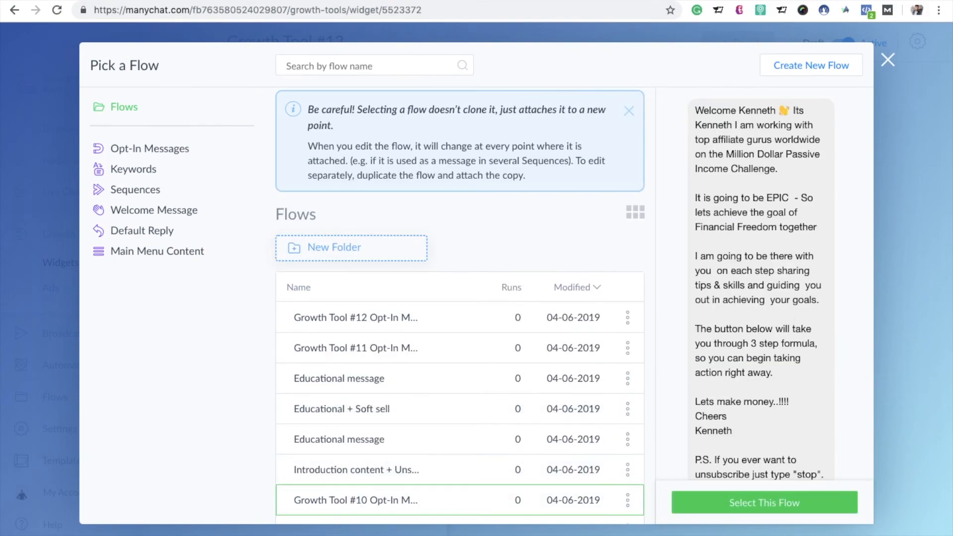
left_click(773, 504)
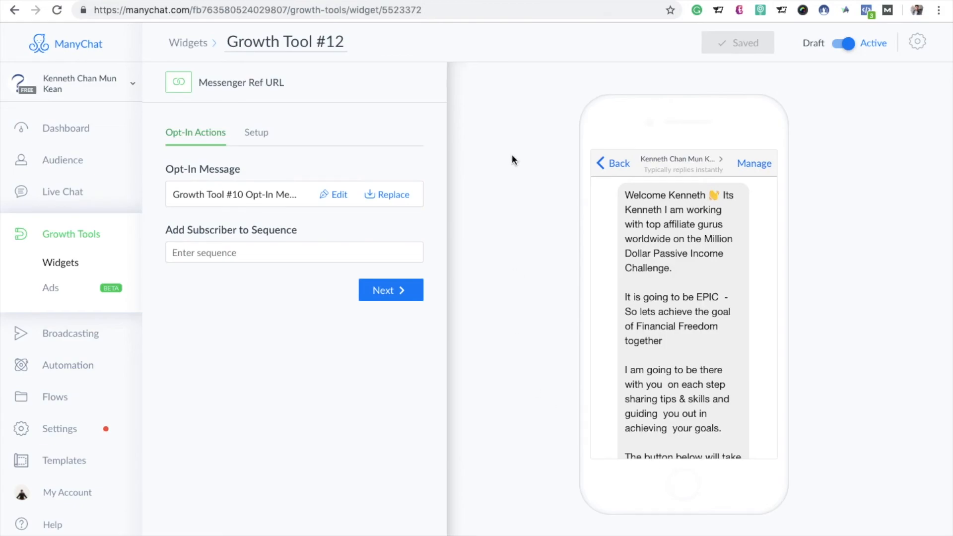
left_click(305, 248)
left_click(284, 276)
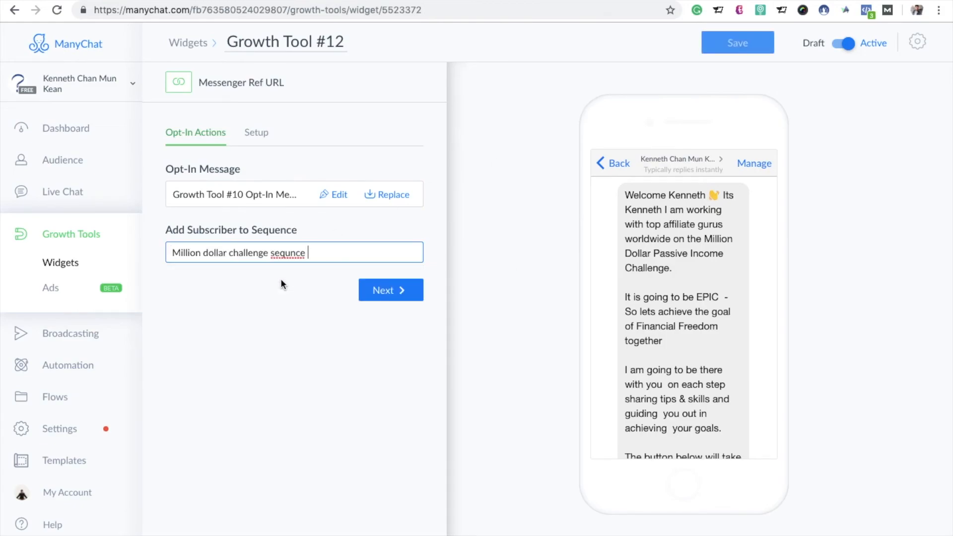
Step: Save the growth tool and copy its Messenger Ref URL from the setup page
left_click(386, 292)
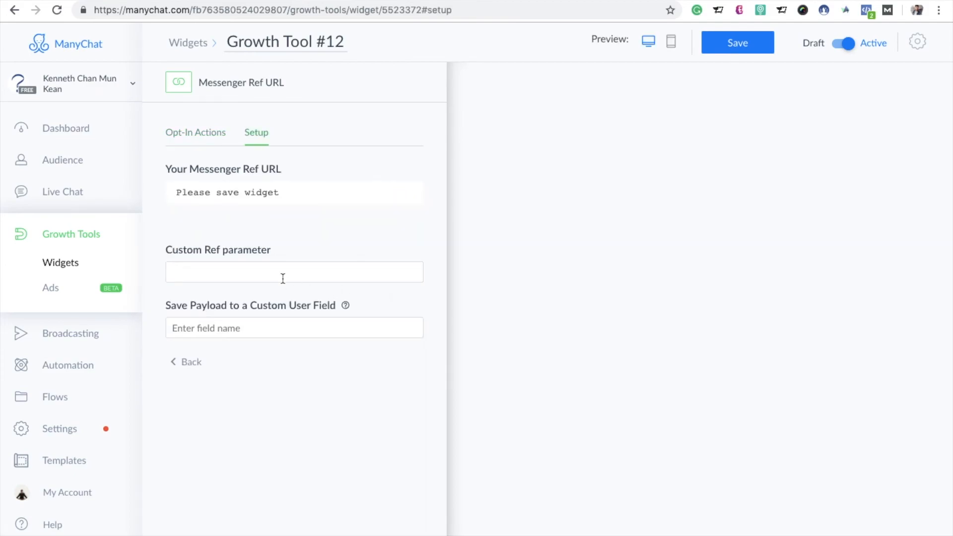
left_click(719, 43)
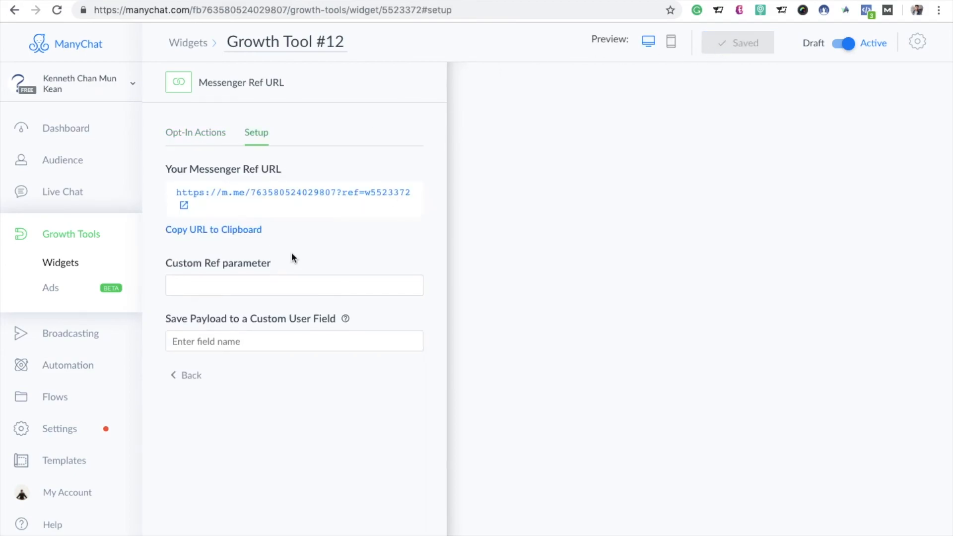
left_click(204, 234)
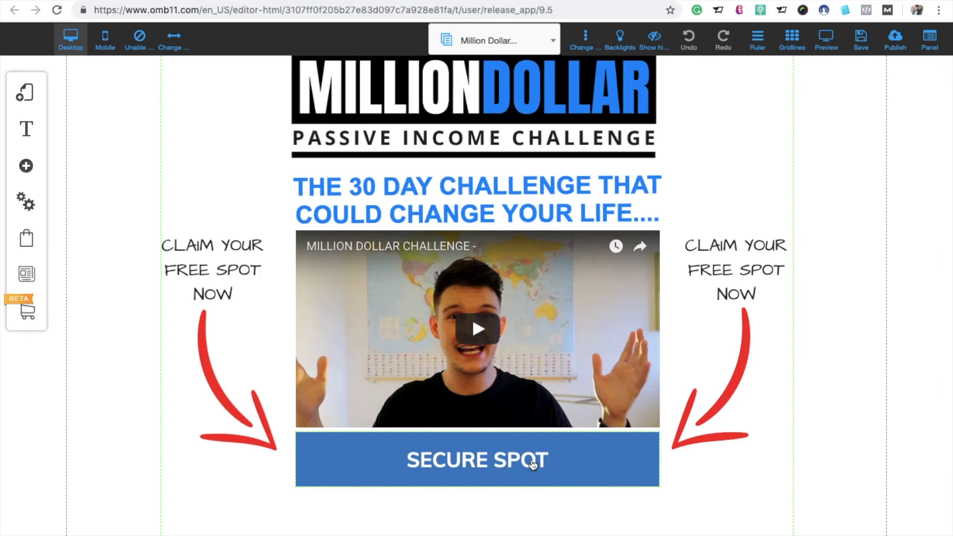
Step: In the OMB11 website editor, hide the existing "SECURE SPOT" button and place a rounded blue "Buy Now" button directly below the video
left_click(537, 463)
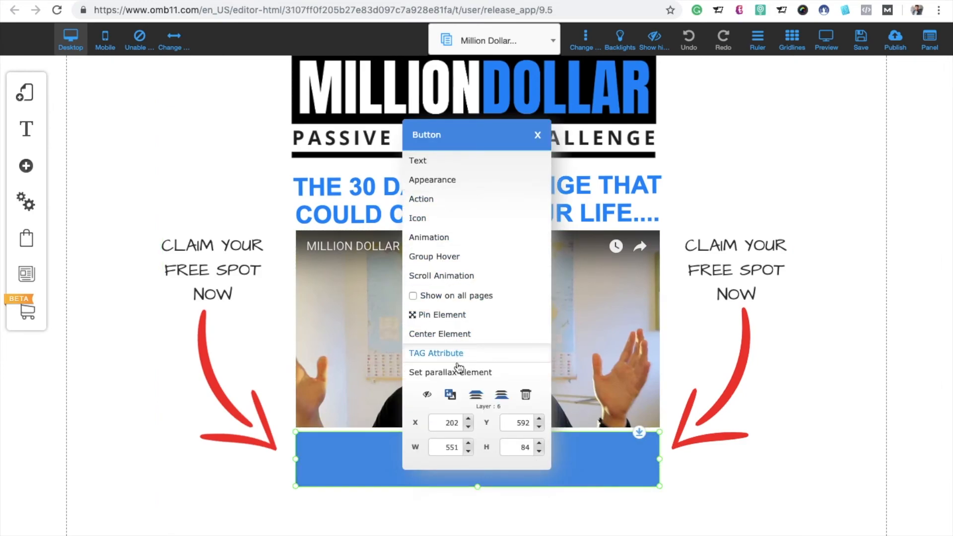
left_click(428, 395)
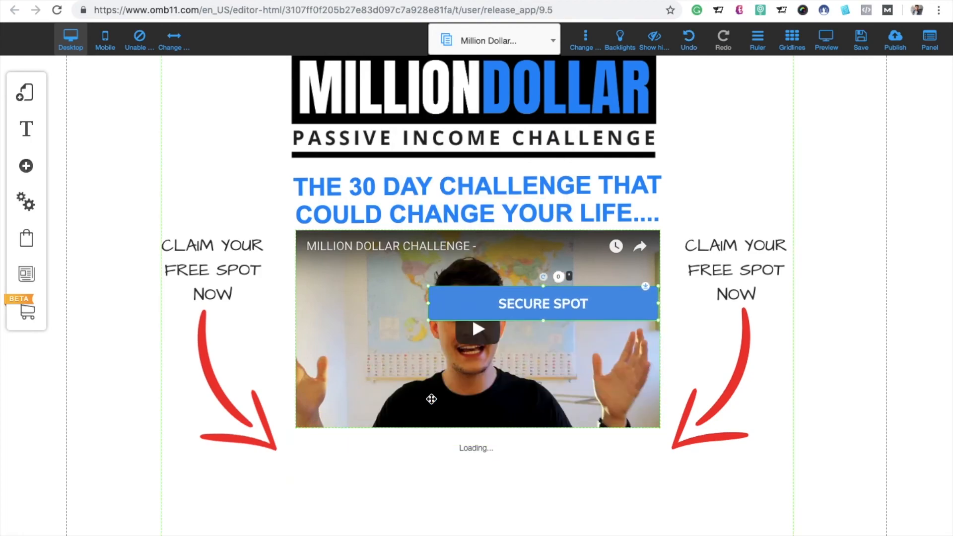
left_click(26, 166)
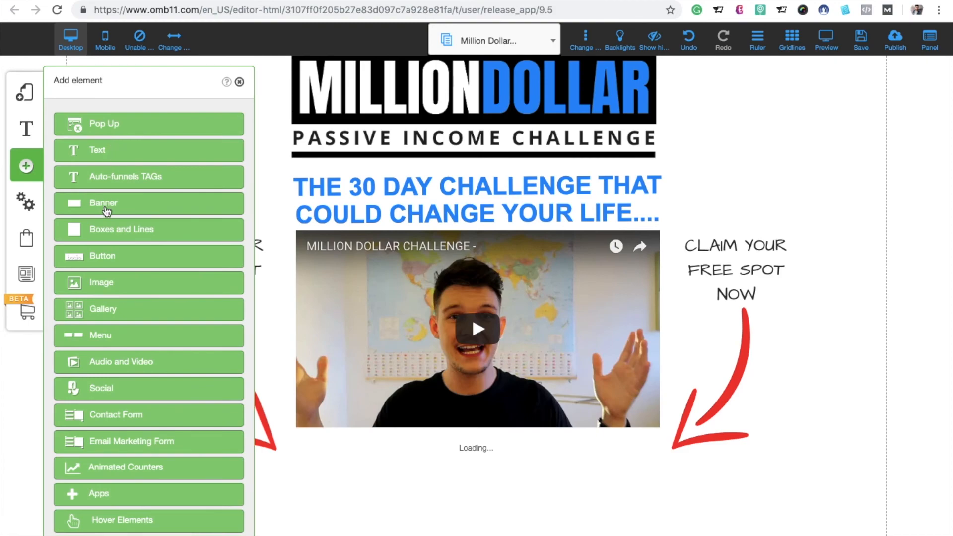
left_click(118, 266)
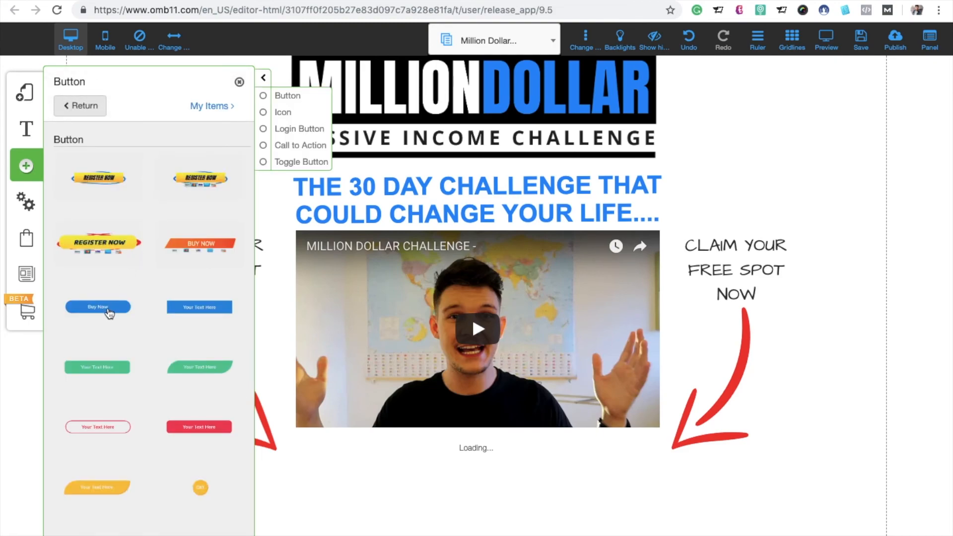
left_click(109, 313)
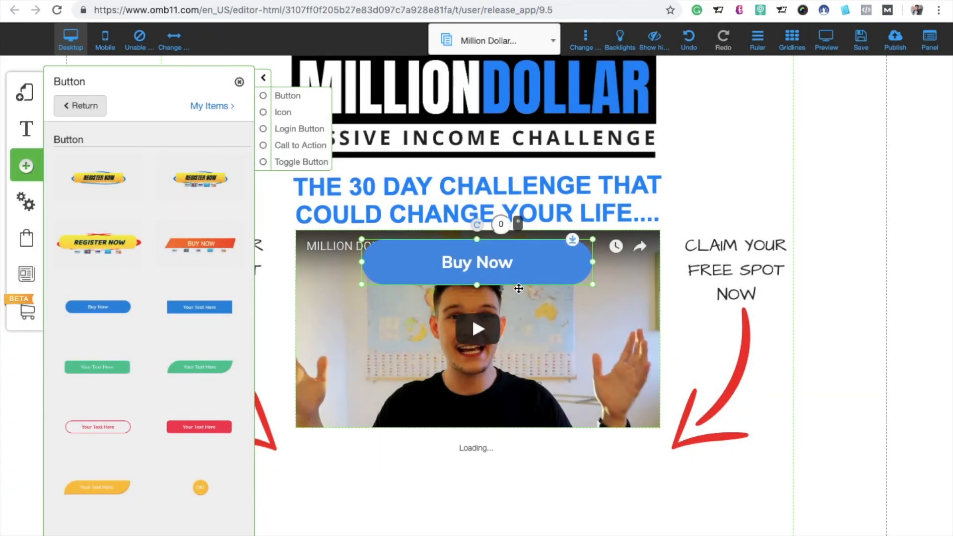
left_click_drag(519, 288, 506, 463)
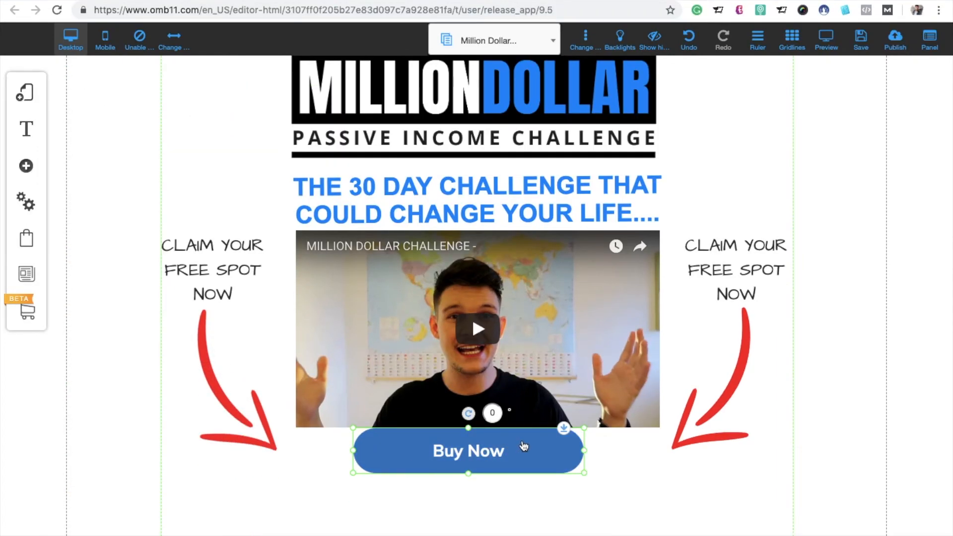
Step: Change the new button's text to "Secure ur spot with fb msg"
left_click(517, 450)
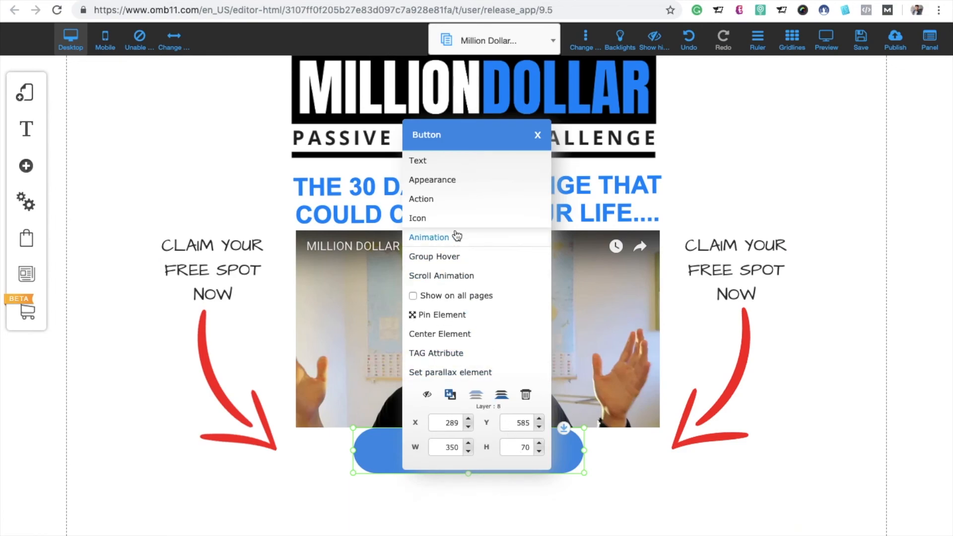
left_click(450, 162)
left_click(466, 275)
key("BackSpace")
key("BackSpace")
key("BackSpace")
key("BackSpace")
key("BackSpace")
key("BackSpace")
key("BackSpace")
type("Secure ur ")
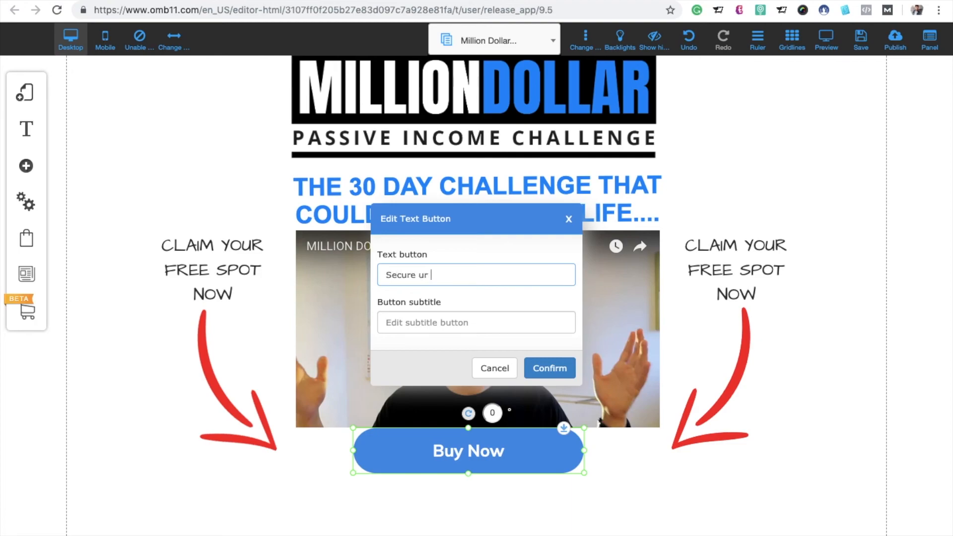
type("spot with fb msg")
left_click(556, 370)
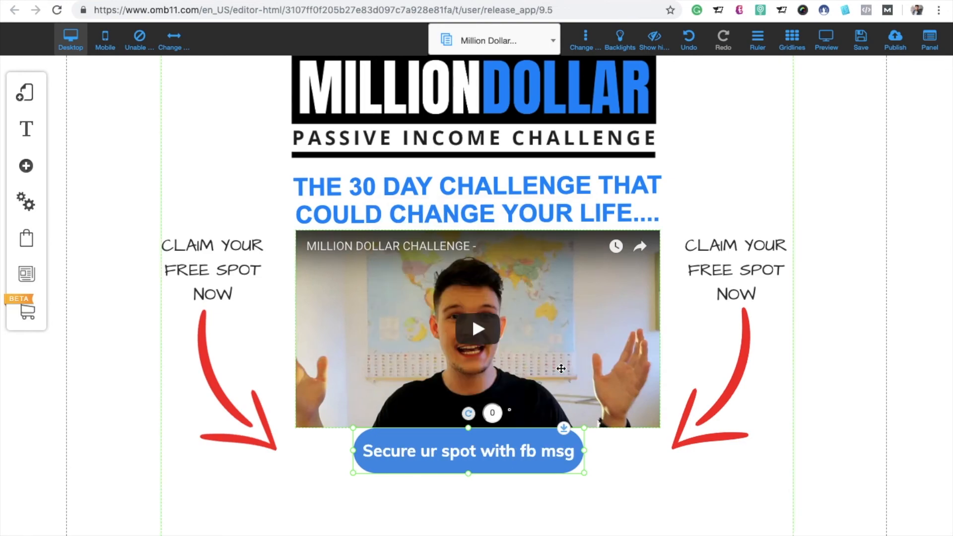
Step: Link the new button to a web address, using the copied Messenger Ref URL and opening in the same tab
right_click(501, 460)
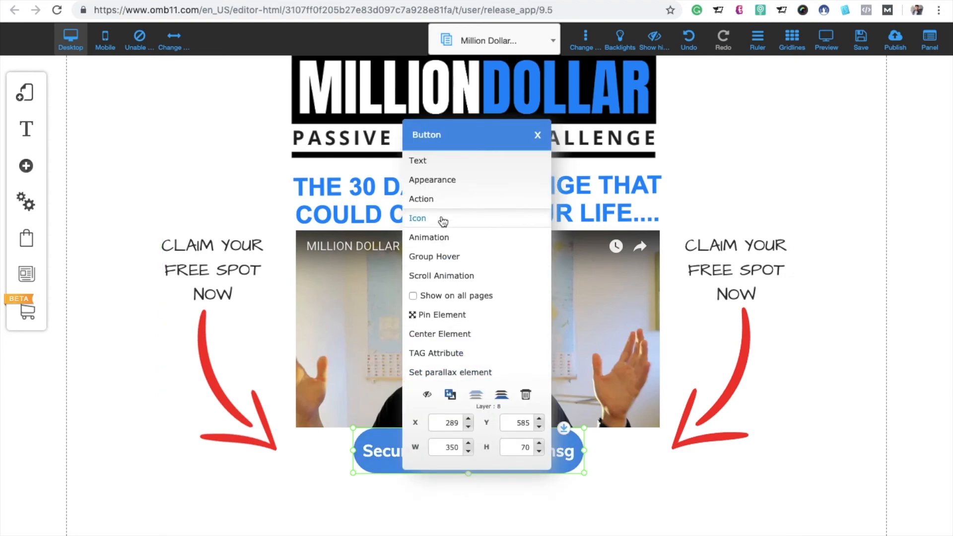
left_click(442, 200)
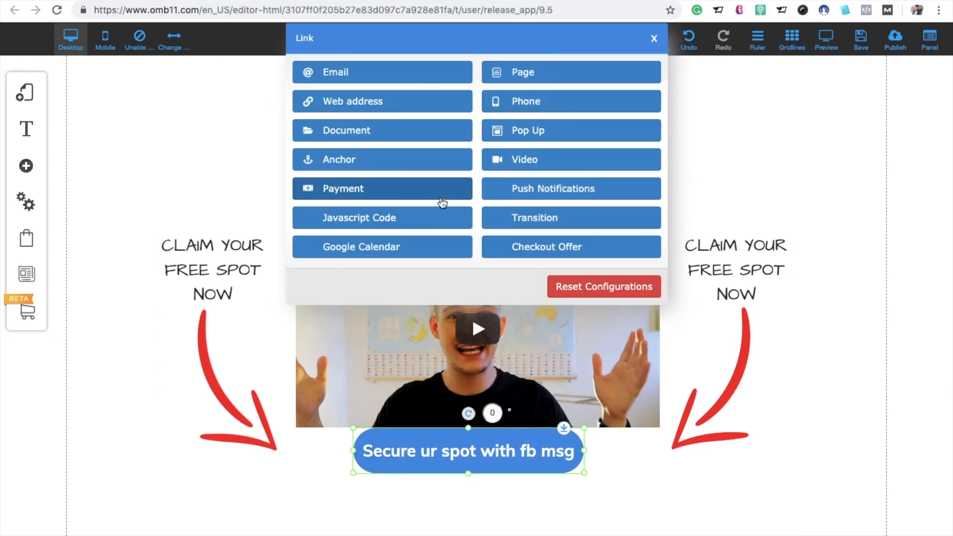
left_click(353, 101)
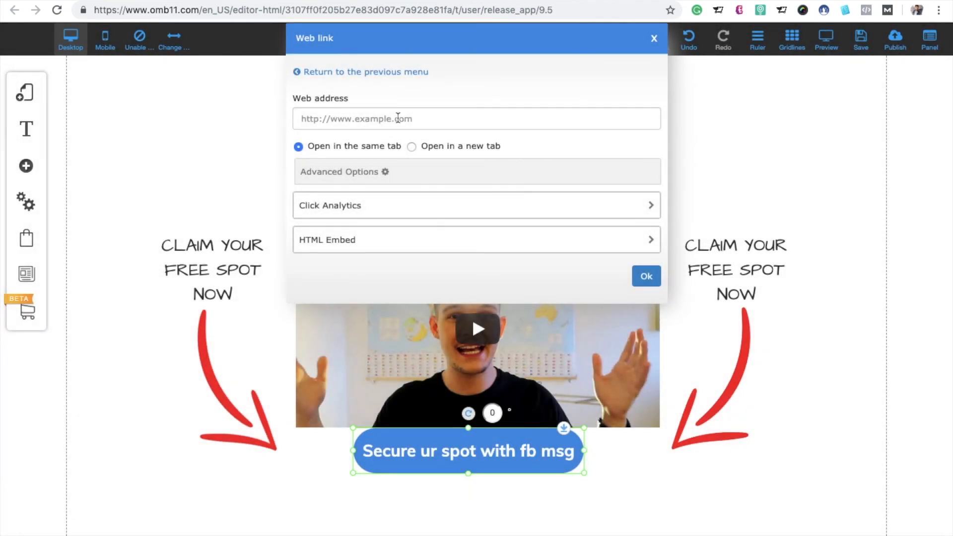
left_click(398, 118)
key("super+v")
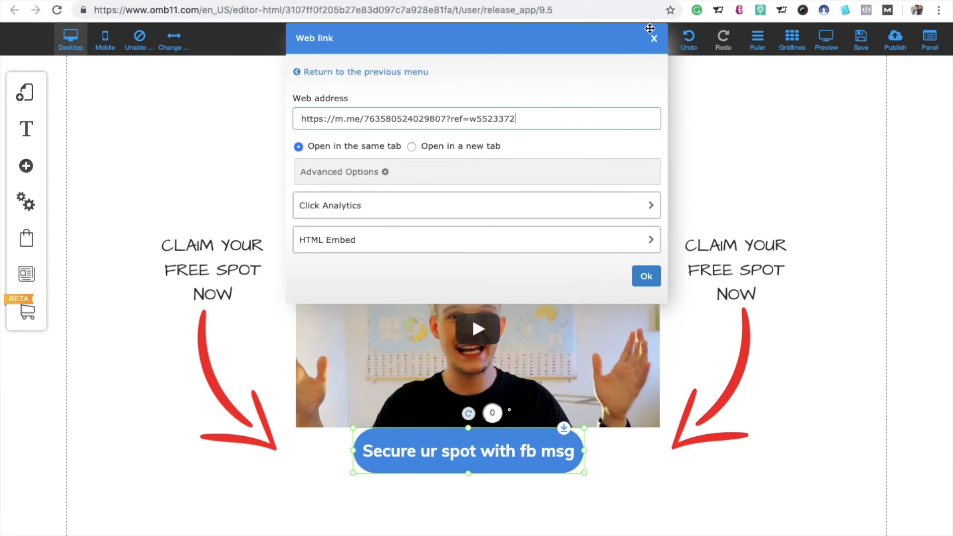
left_click(596, 1)
left_click(646, 275)
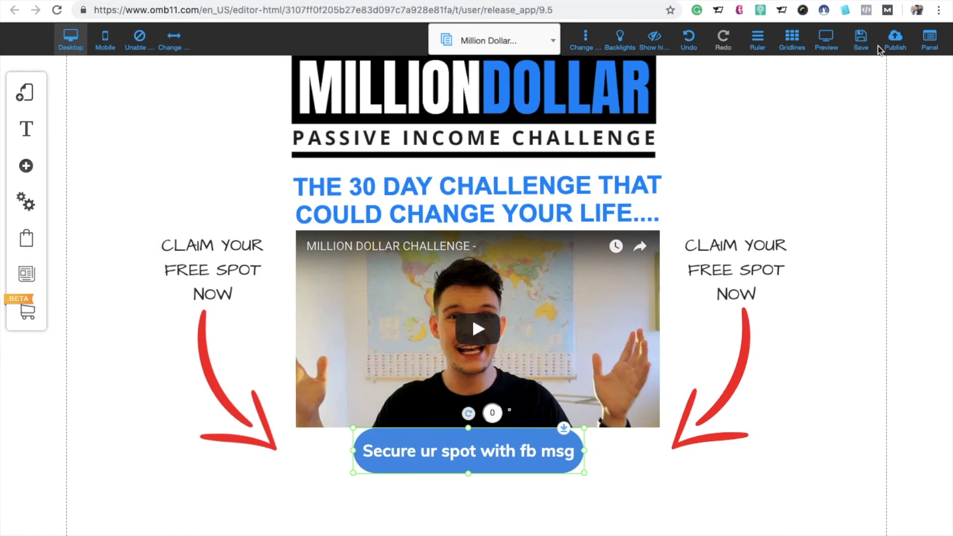
Step: Save the landing page and publish the website
left_click(861, 41)
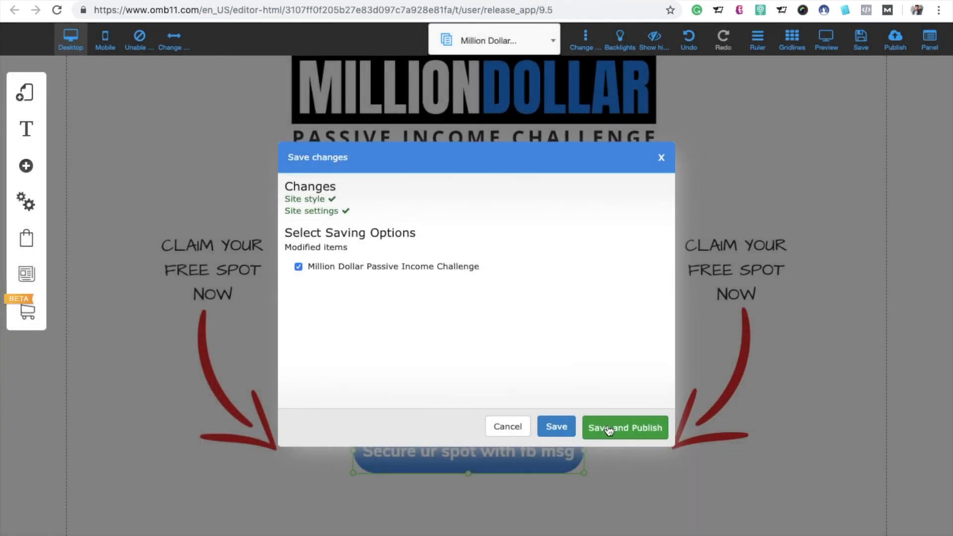
left_click(609, 434)
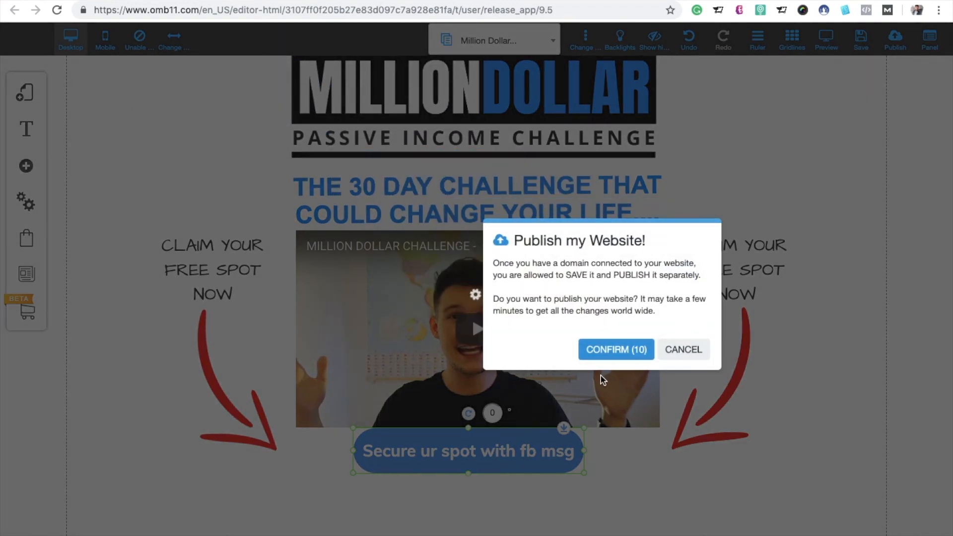
left_click(615, 350)
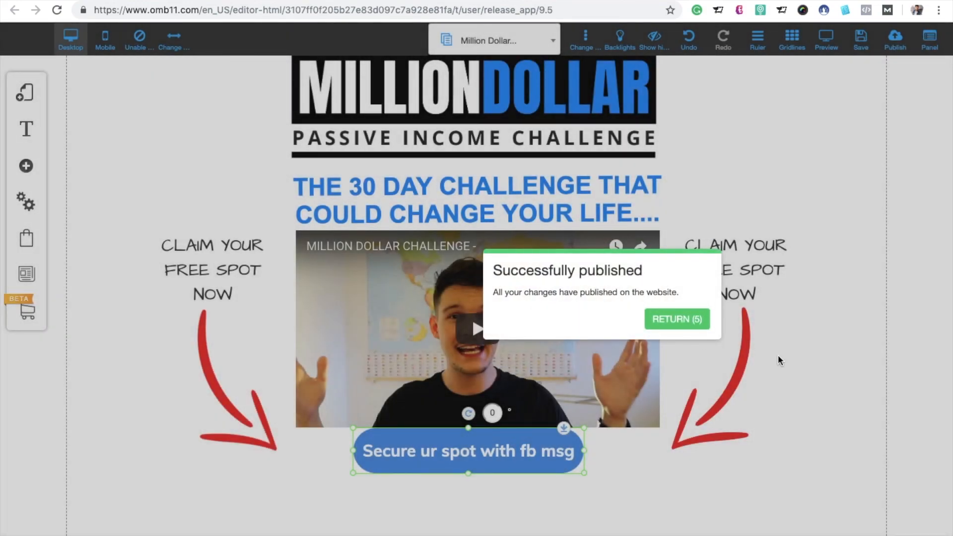
Step: In the mobile layout, hide the "SECURE SPOT" button and move the "Secure ur spot with fb msg" button directly below the video
left_click(698, 322)
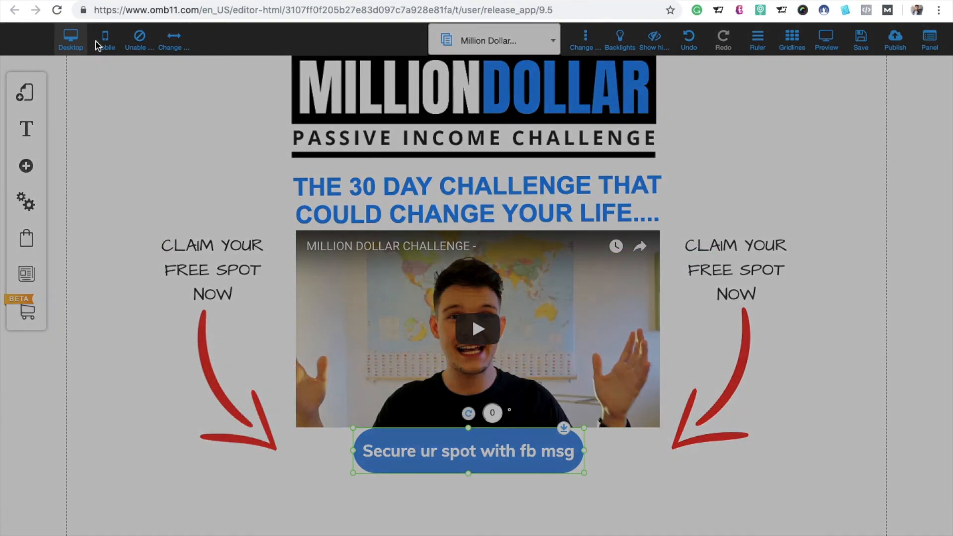
left_click(99, 44)
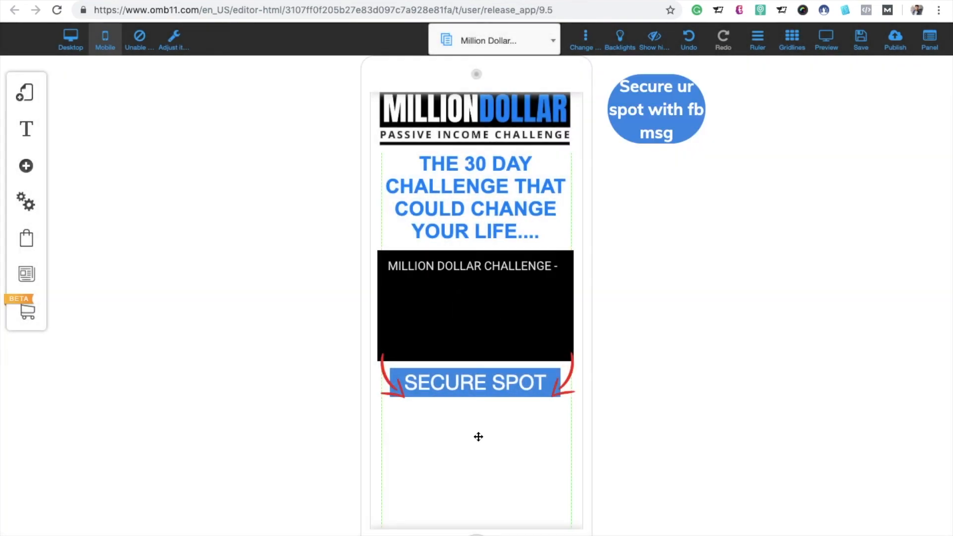
right_click(508, 392)
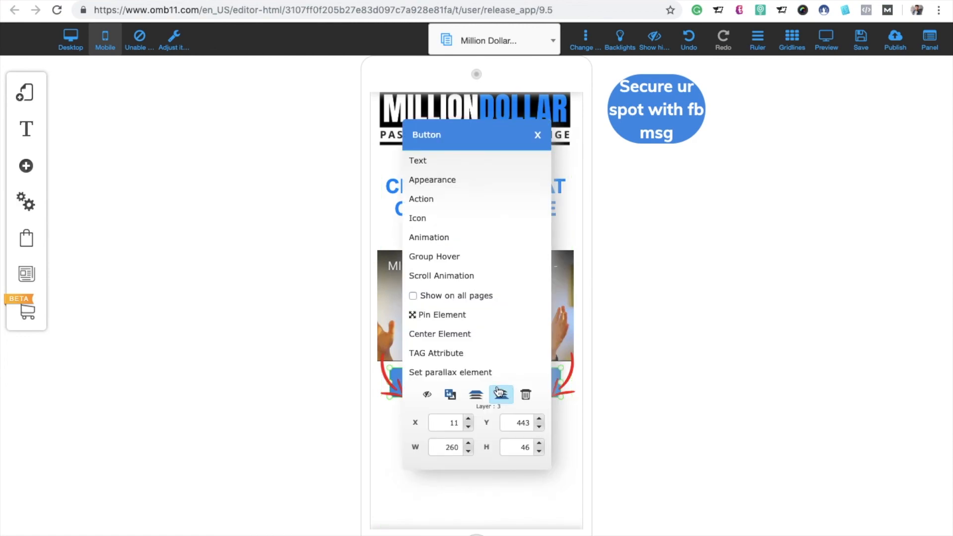
left_click(427, 395)
left_click_drag(649, 115, 460, 398)
Step: Check the web link assigned to the "Secure ur spot with fb msg" button in the mobile layout
right_click(460, 399)
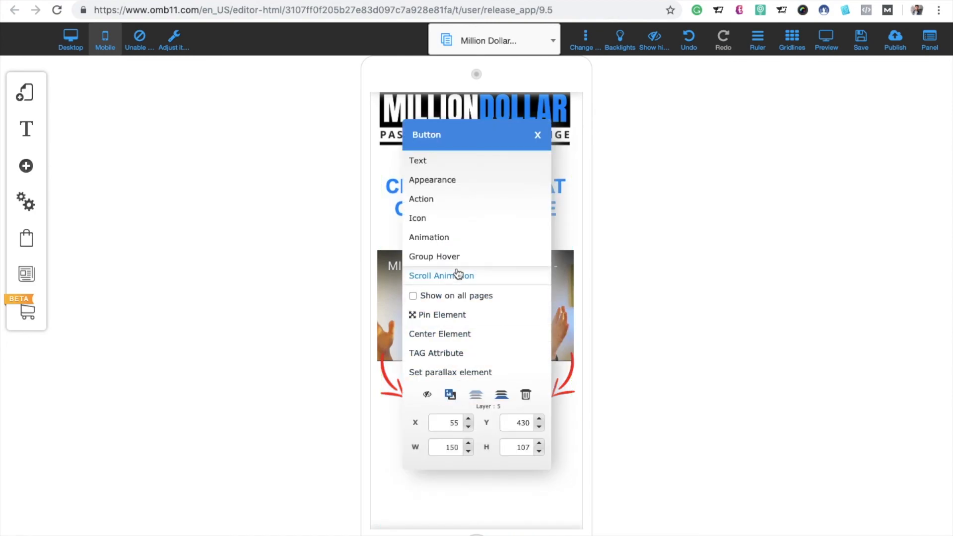
left_click(448, 205)
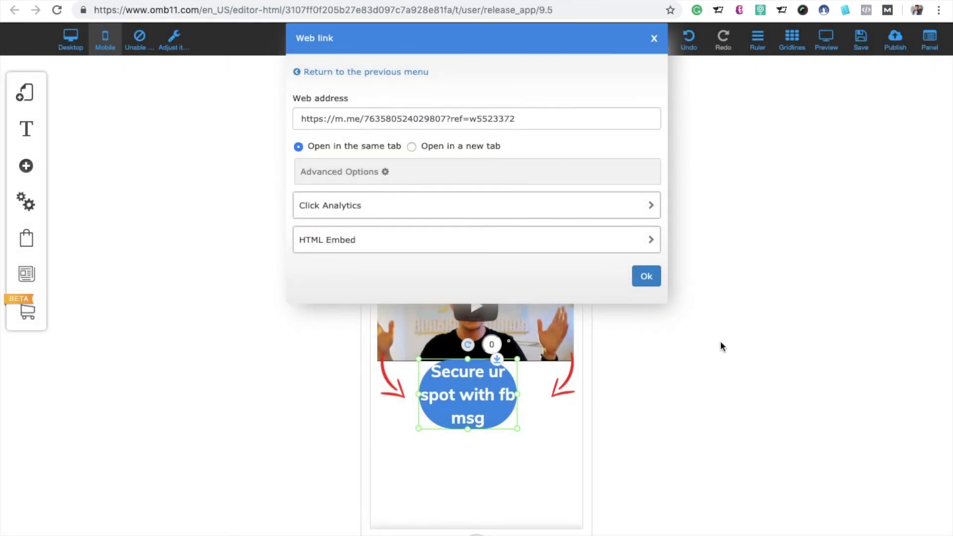
left_click(647, 276)
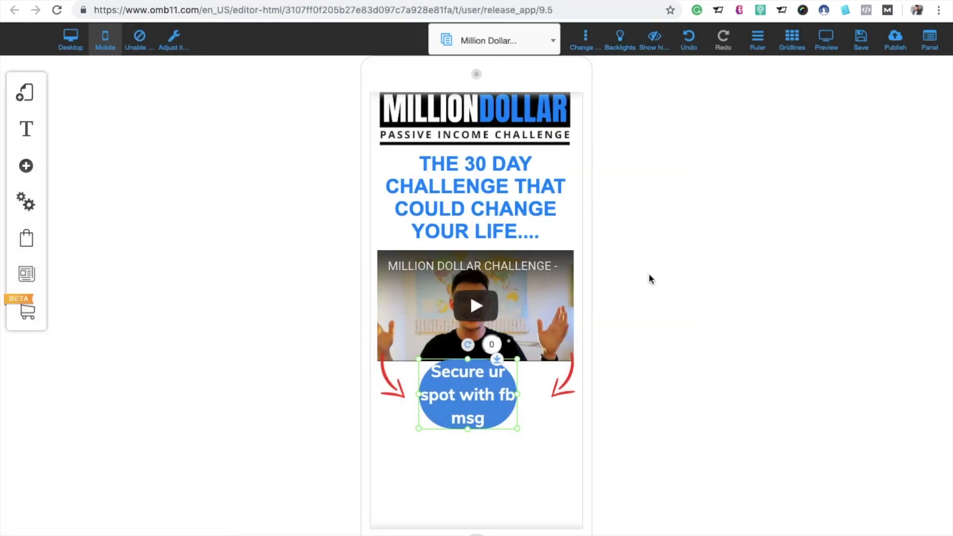
Step: Save the mobile layout changes and publish the website again
left_click(861, 40)
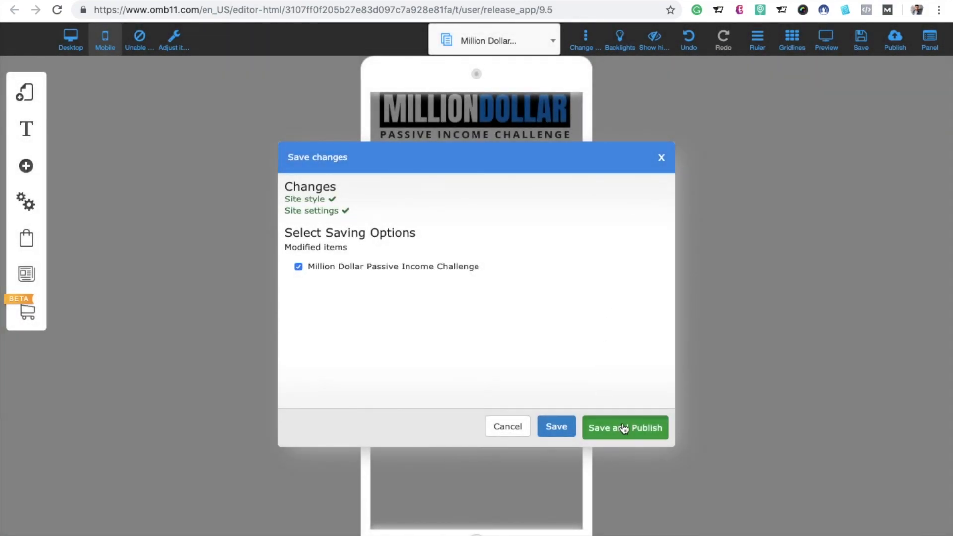
left_click(624, 428)
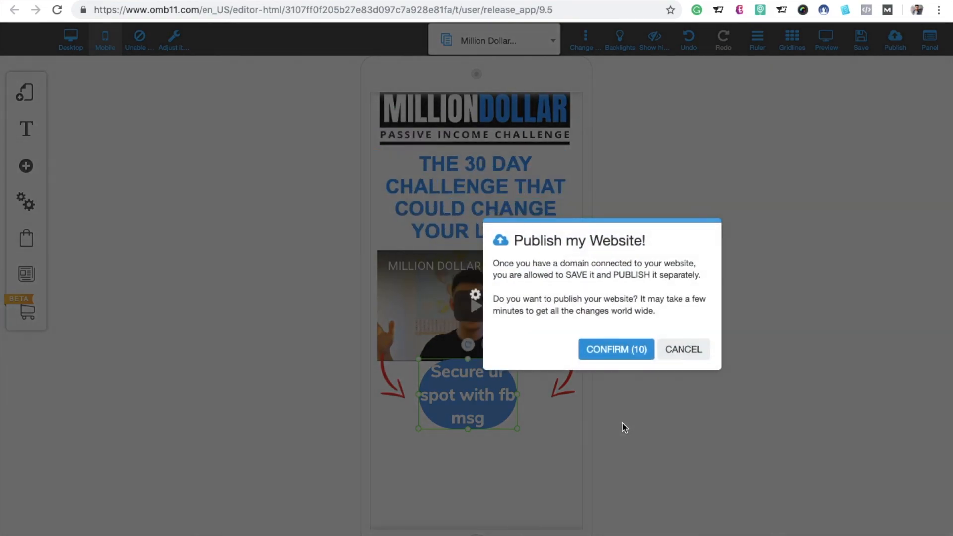
left_click(614, 354)
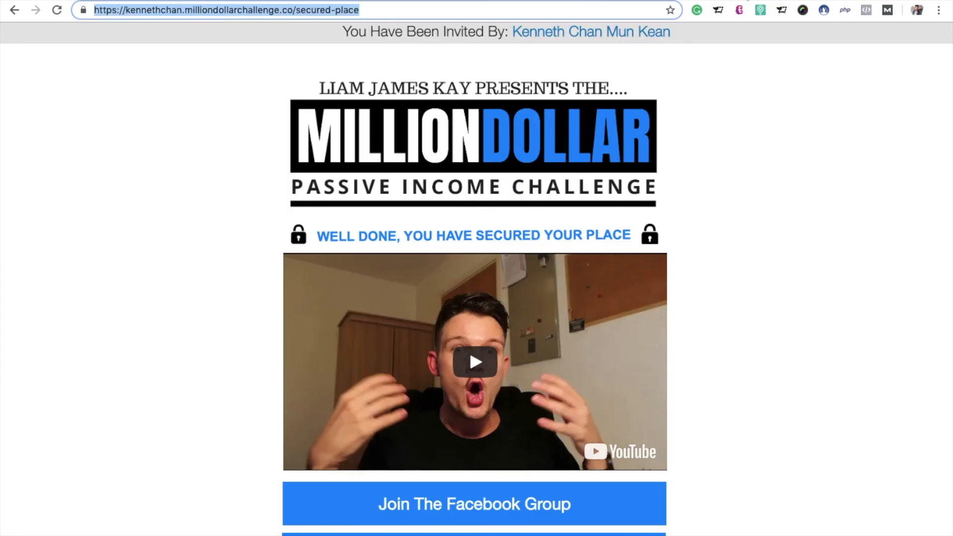
Step: Open the published landing page in a new tab, using the secured-place page's address without the "/secured-place" path
left_click(387, 14)
key("BackSpace")
key("BackSpace")
key("BackSpace")
key("BackSpace")
key("BackSpace")
key("BackSpace")
key("BackSpace")
key("BackSpace")
key("BackSpace")
key("BackSpace")
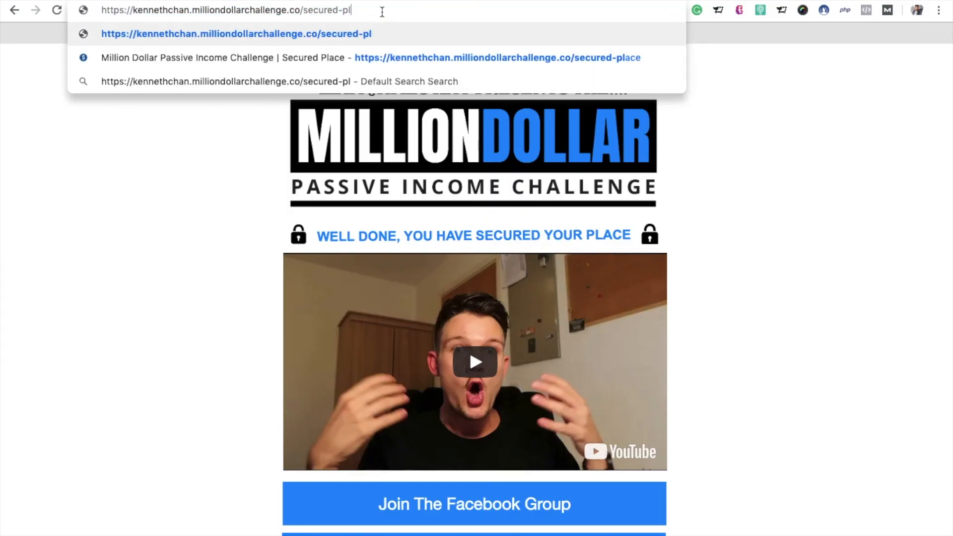
key("BackSpace")
key("BackSpace")
key("BackSpace")
key("BackSpace")
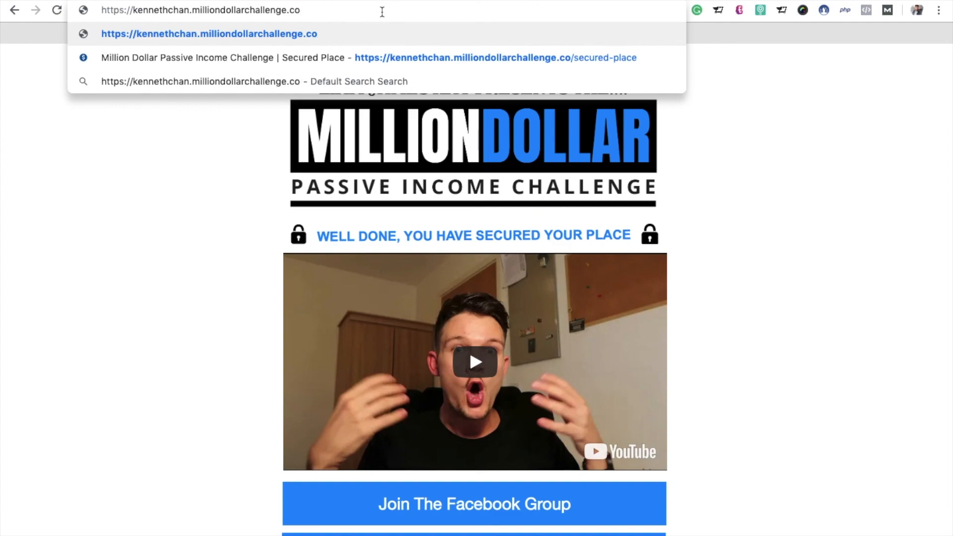
type("a")
key("BackSpace")
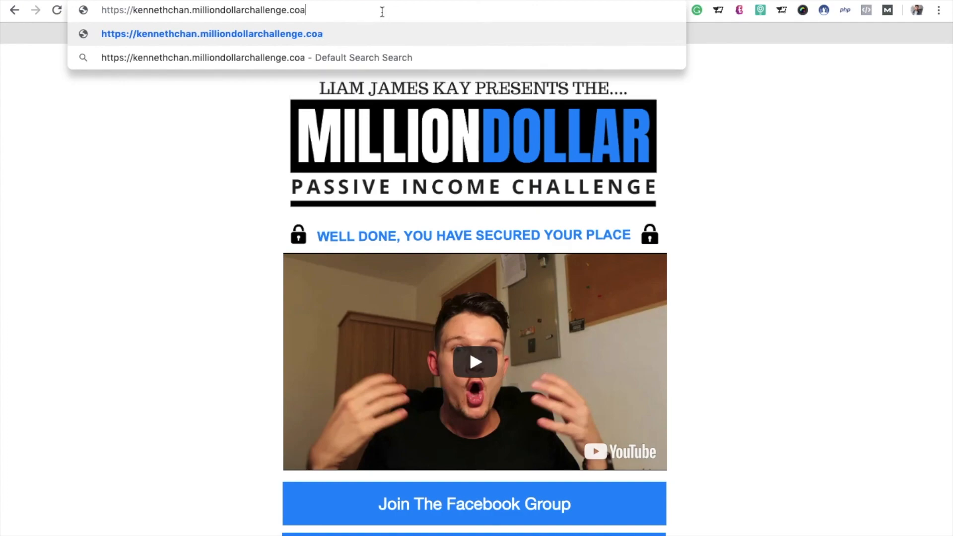
key("super+a")
key("super+c")
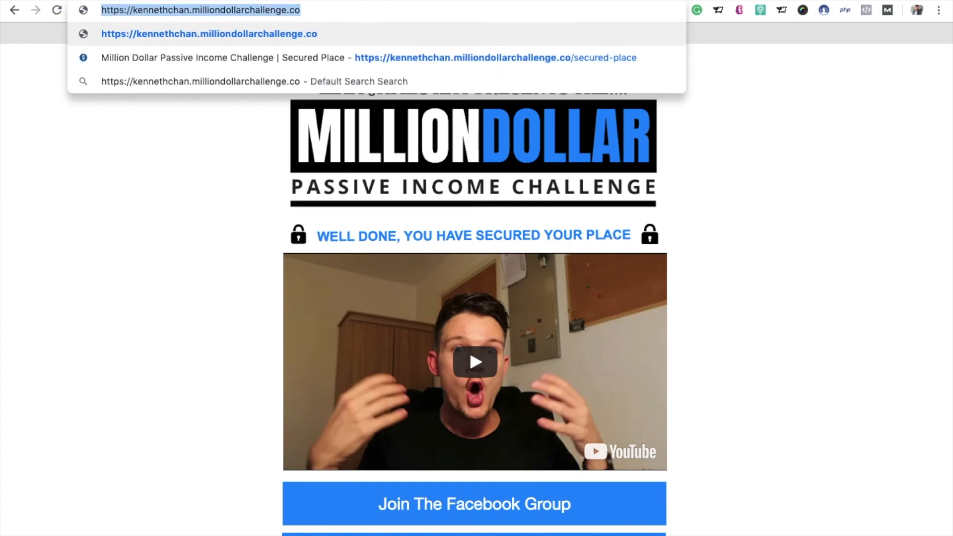
key("super+t")
key("super+v")
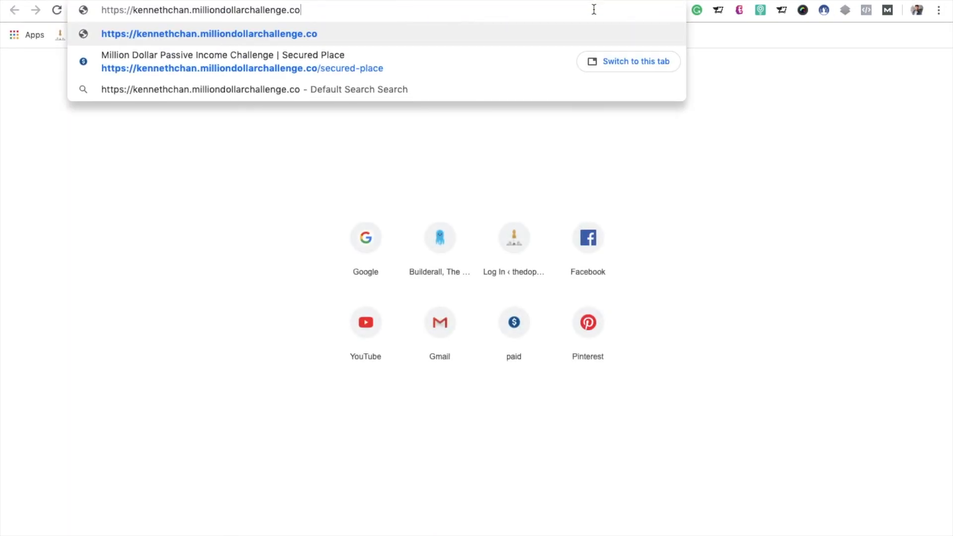
key("Return")
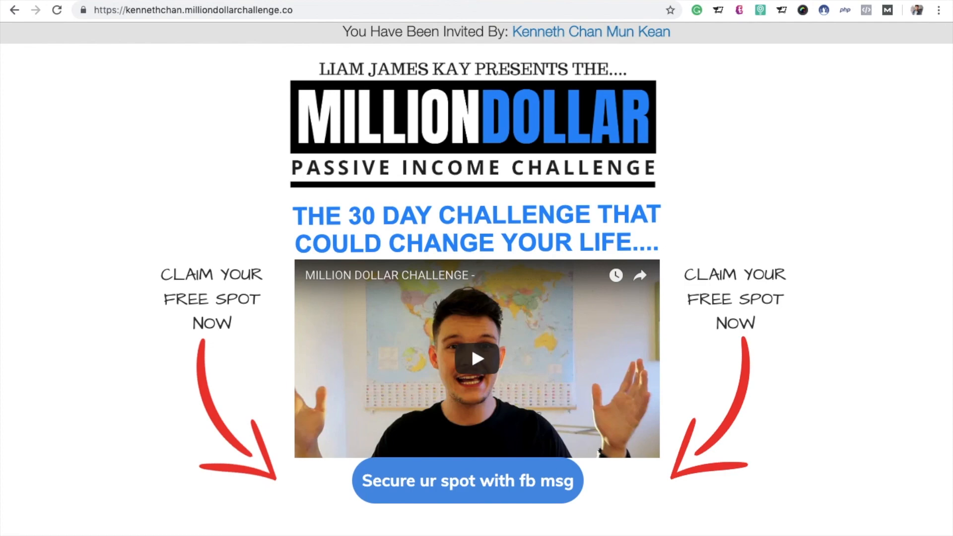
Step: Switch from the browser to the video player with the screen recording of the landing page editor
key("F4")
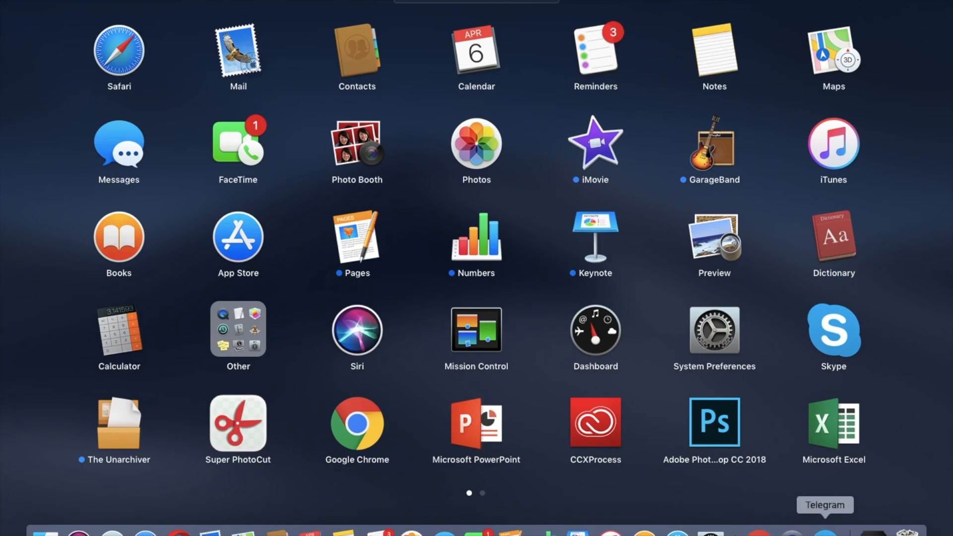
left_click(792, 533)
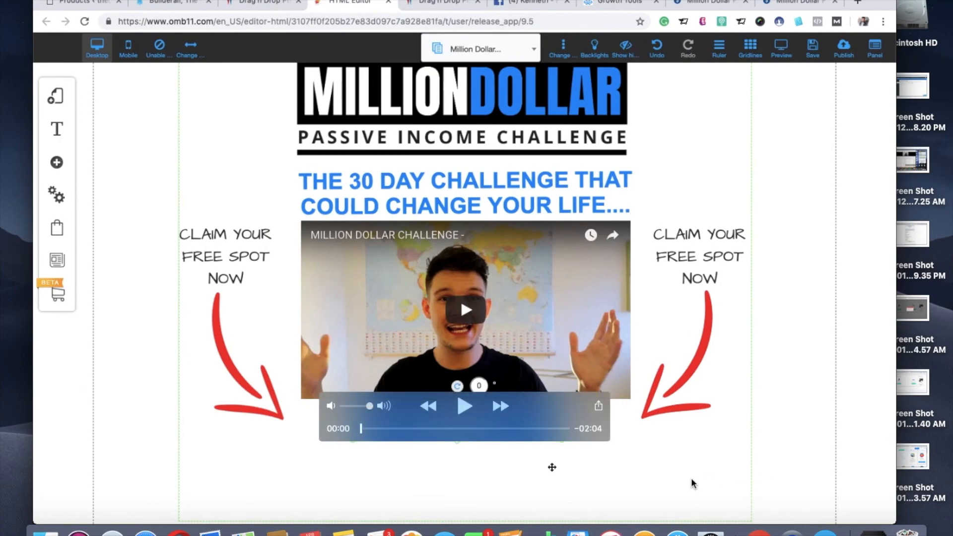